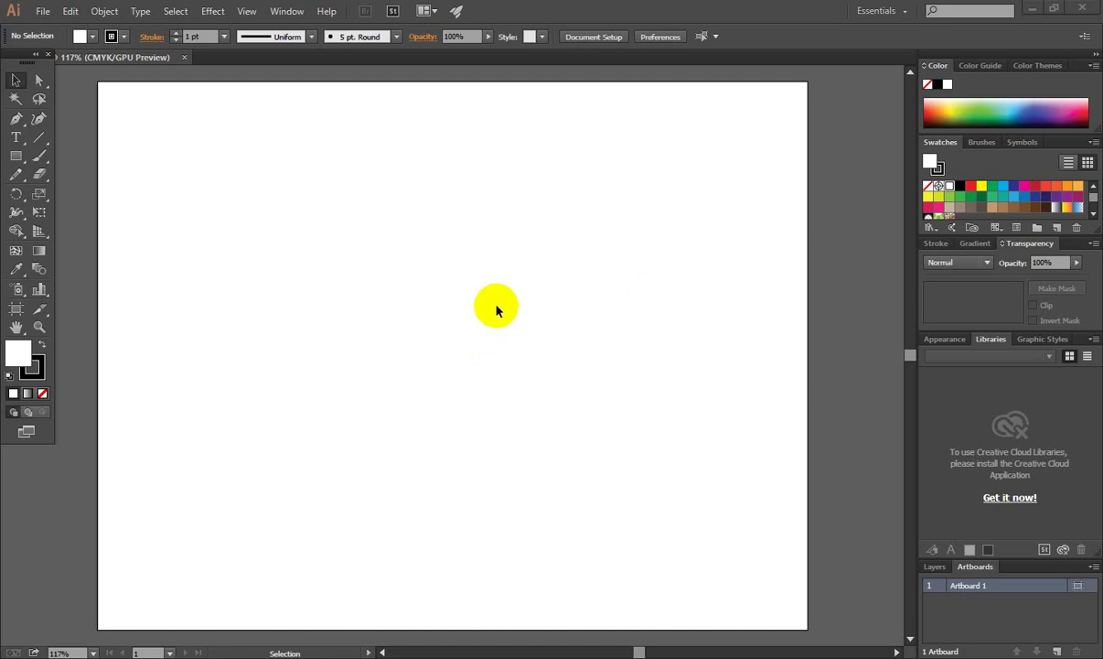
# Step: Zoom into the artboard and type 'Graphics Designer' with 'professional' on a second line
pyautogui.click(498, 352)
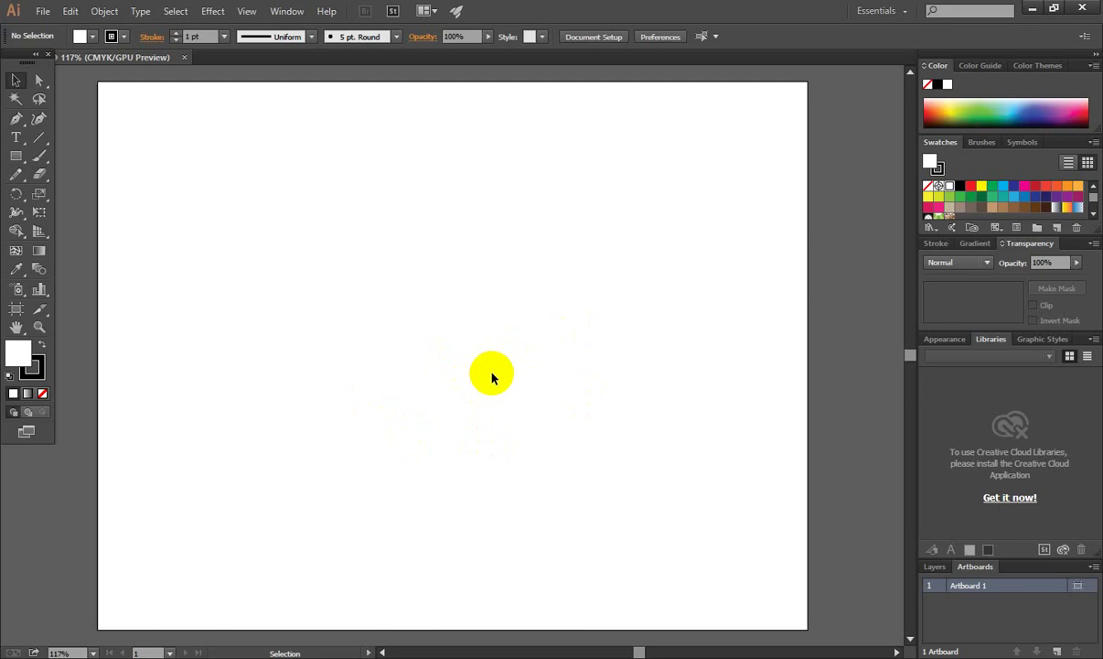
pyautogui.hotkey('ctrl', 'space')
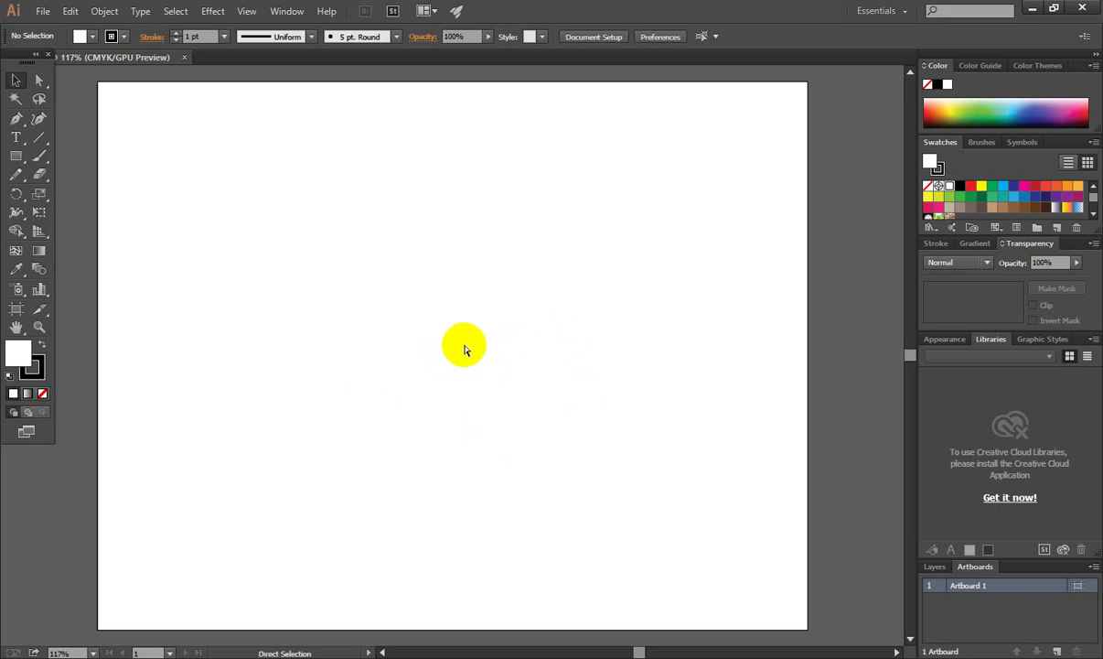
pyautogui.click(490, 359)
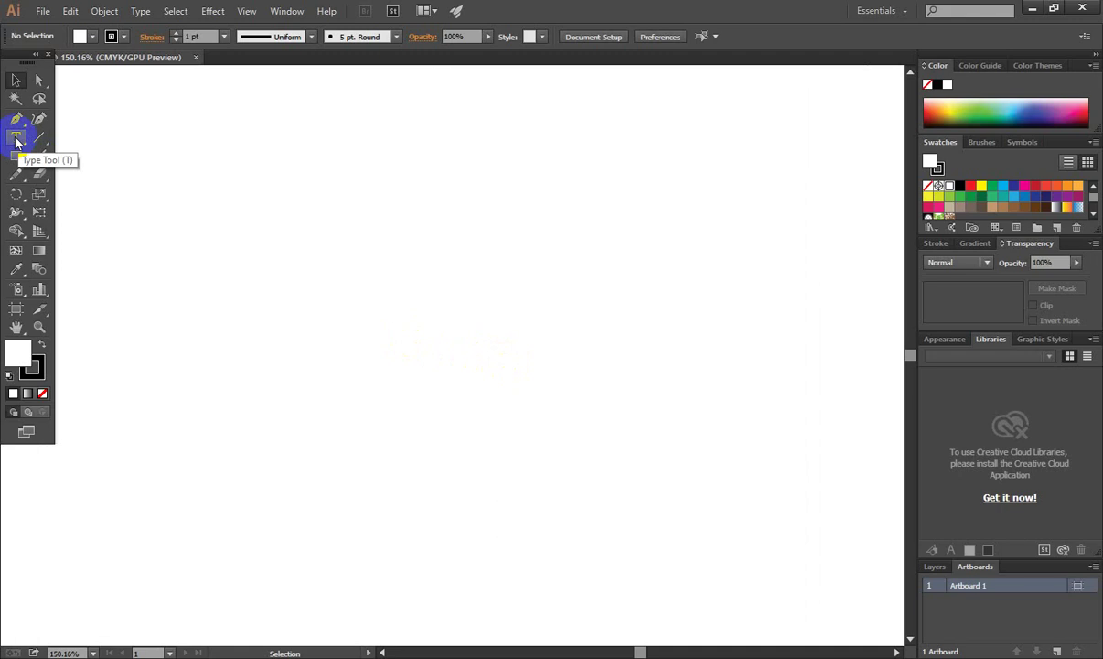
pyautogui.click(15, 139)
pyautogui.click(349, 286)
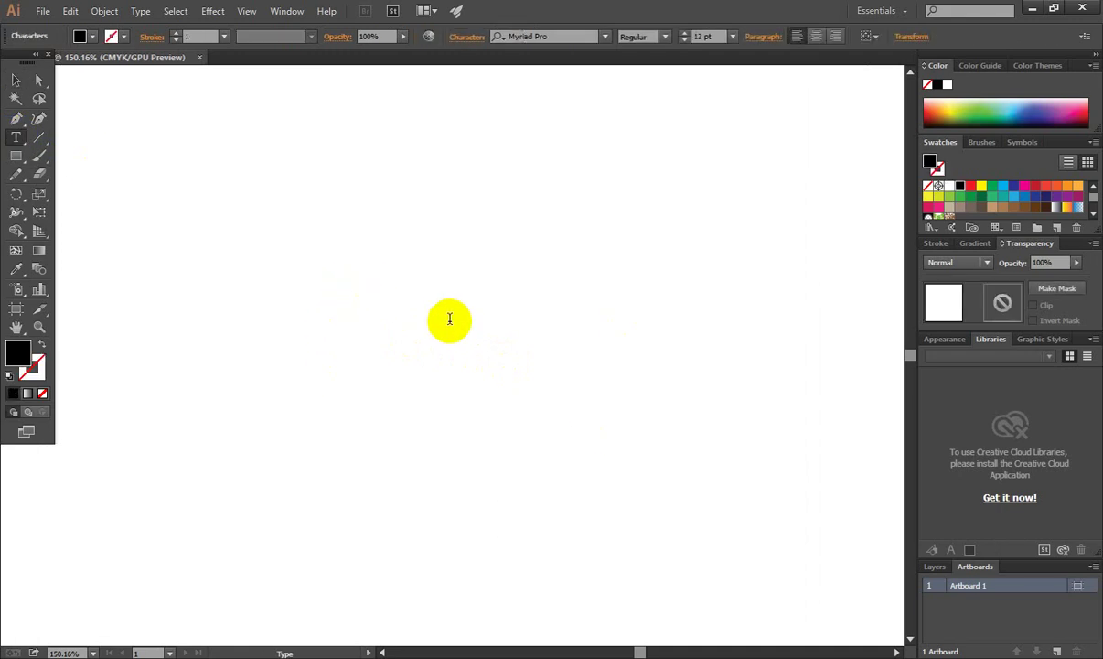
pyautogui.write('Gr')
pyautogui.write('aphi')
pyautogui.write('cs Des')
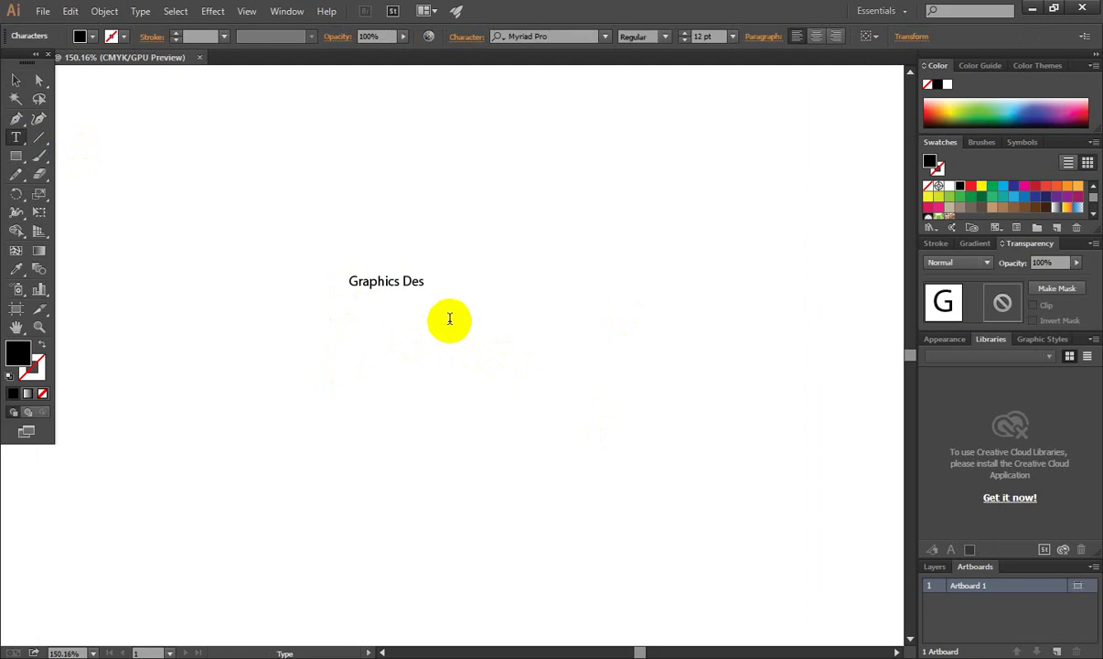
pyautogui.write('igner')
pyautogui.press('Return')
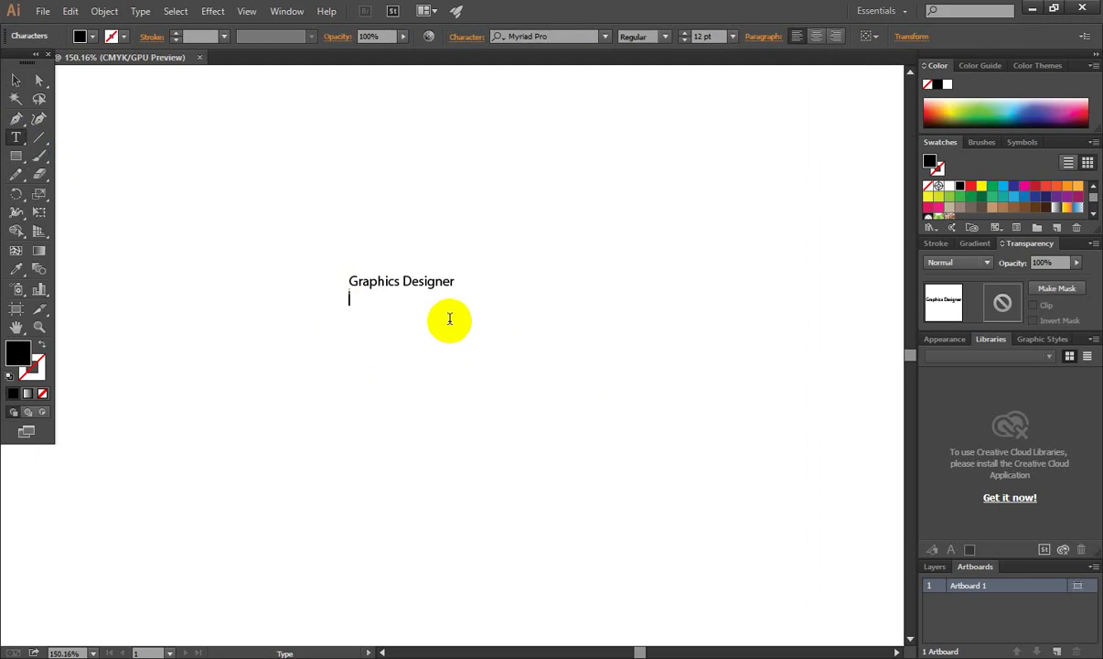
pyautogui.write('profes')
pyautogui.write('sional')
# Step: Scale the text up about four times to roughly 48 pt and move it toward the centre
pyautogui.click(16, 80)
pyautogui.click(499, 300)
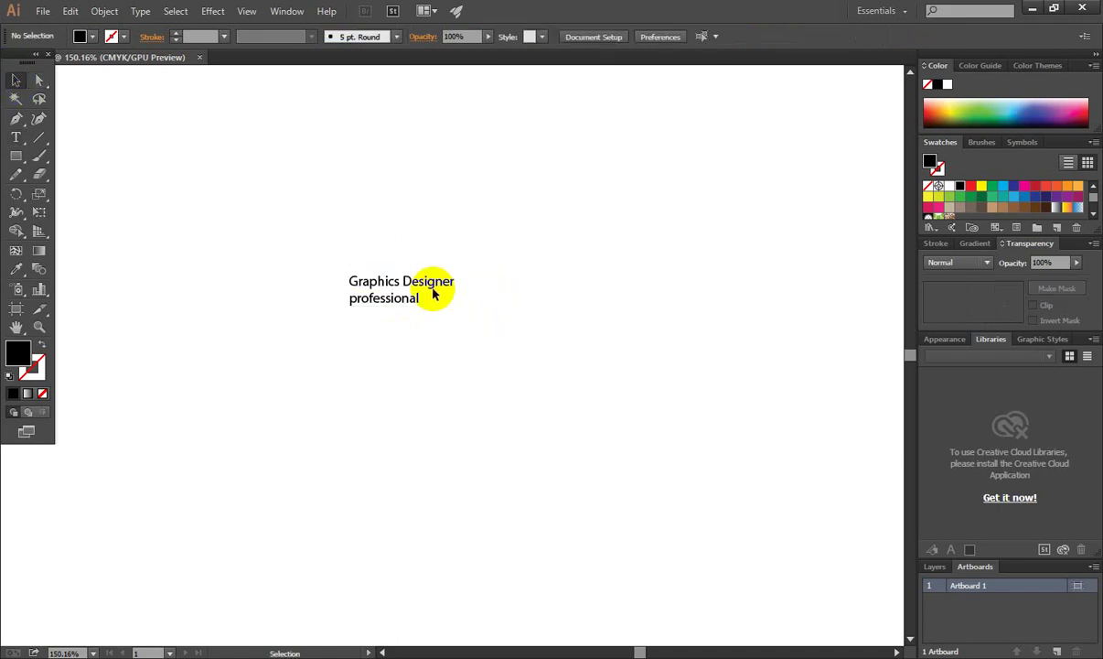
pyautogui.click(450, 300)
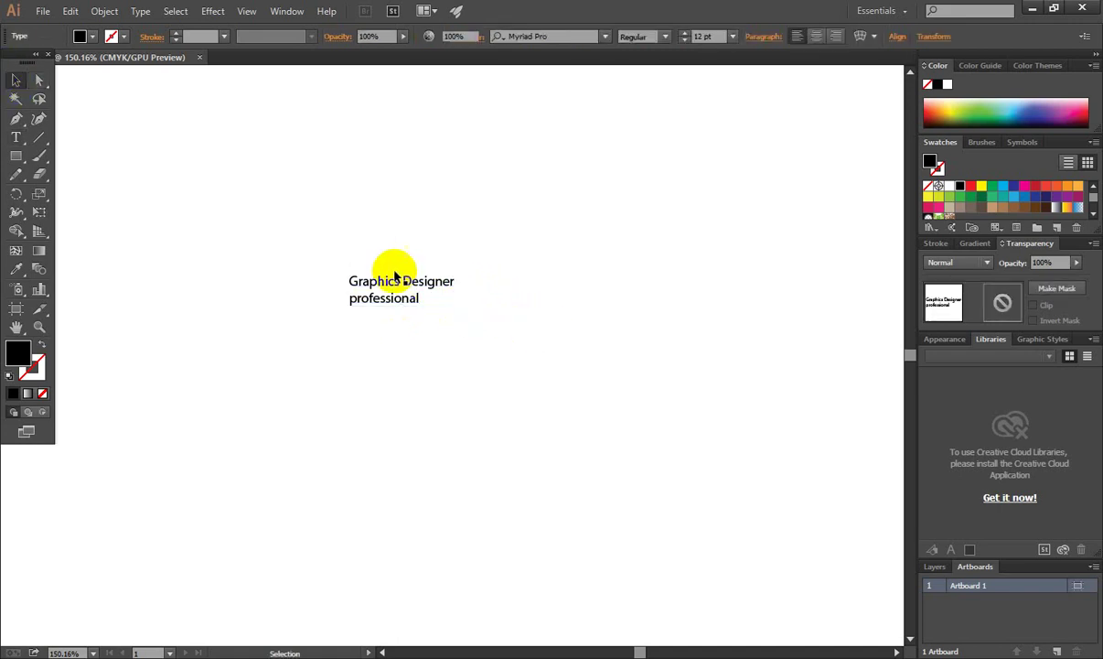
pyautogui.click(439, 285)
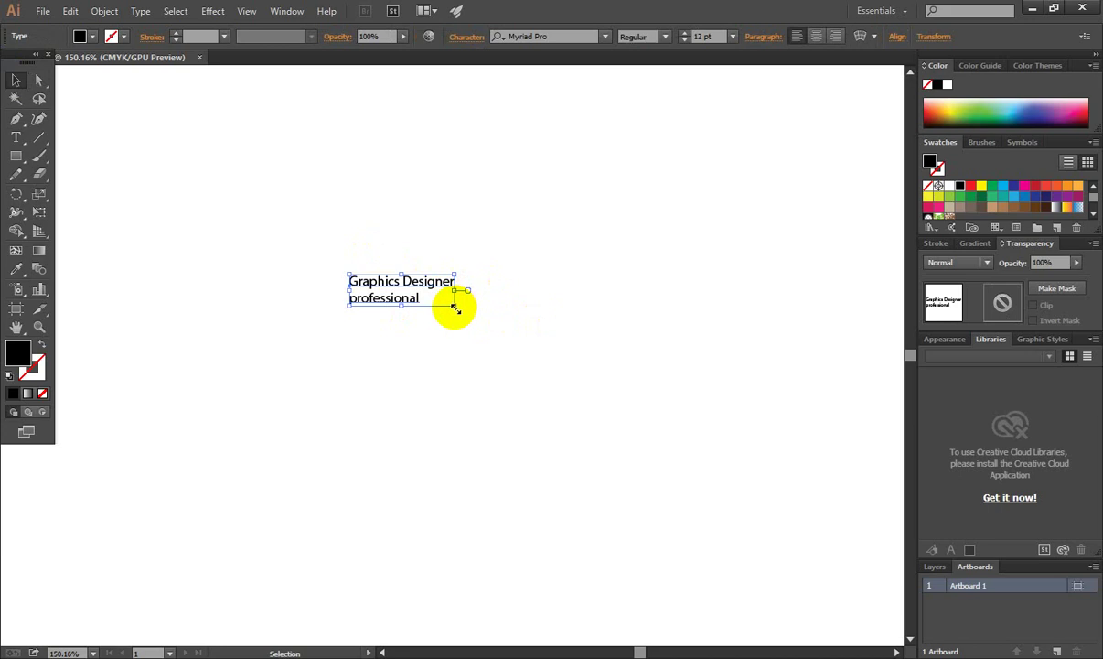
pyautogui.moveTo(454, 305); pyautogui.dragTo(606, 422)
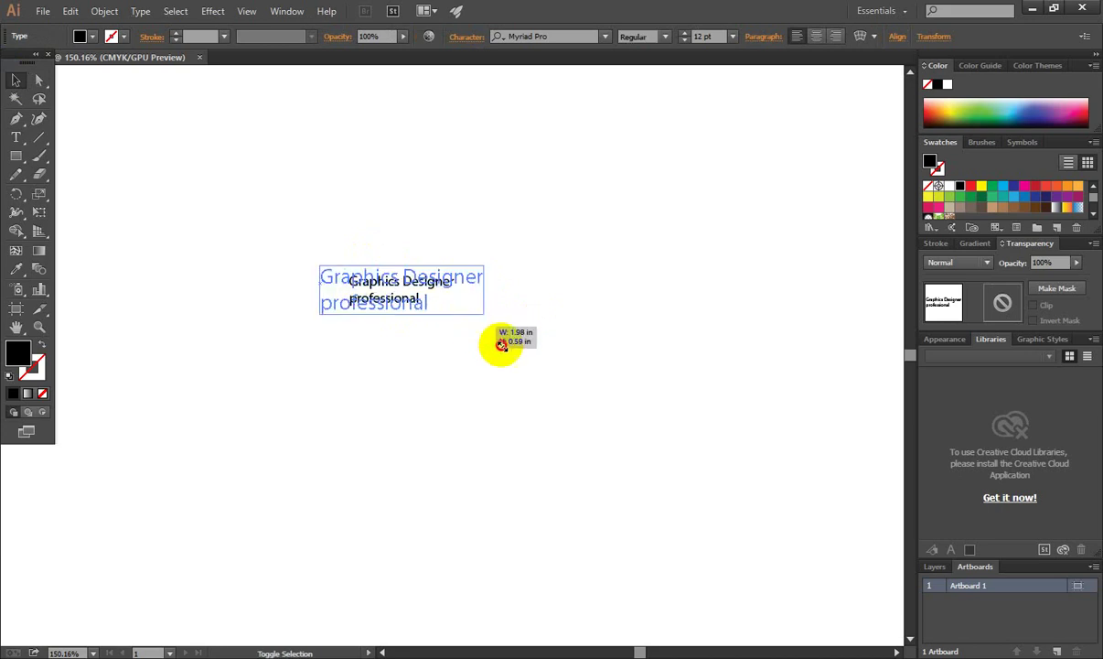
pyautogui.moveTo(407, 243); pyautogui.dragTo(488, 263)
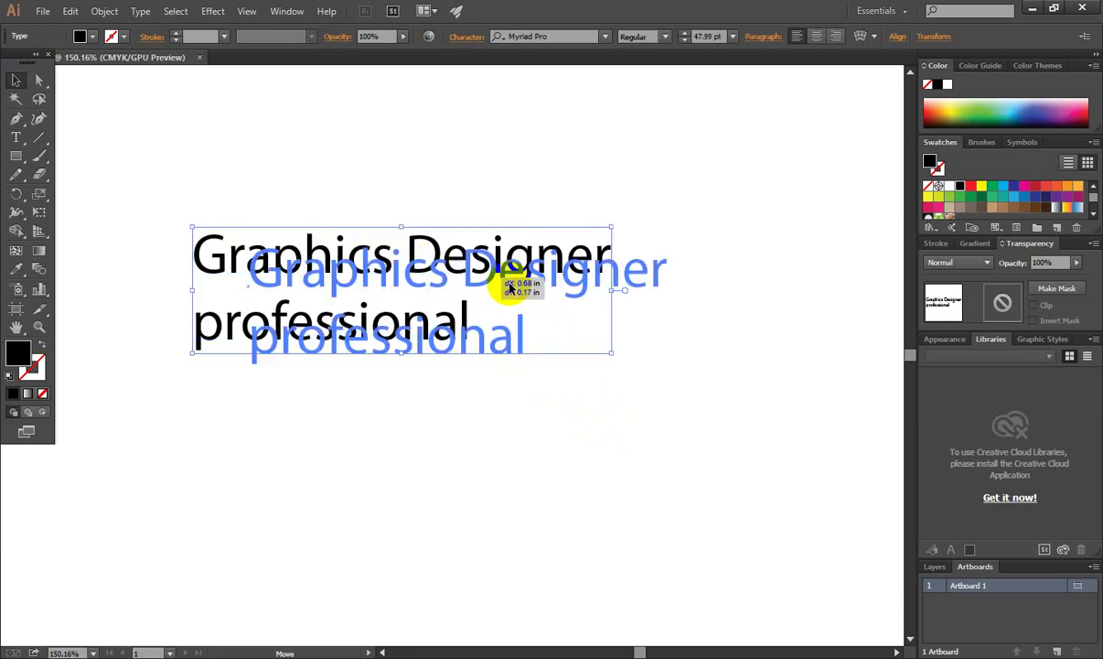
pyautogui.click(535, 410)
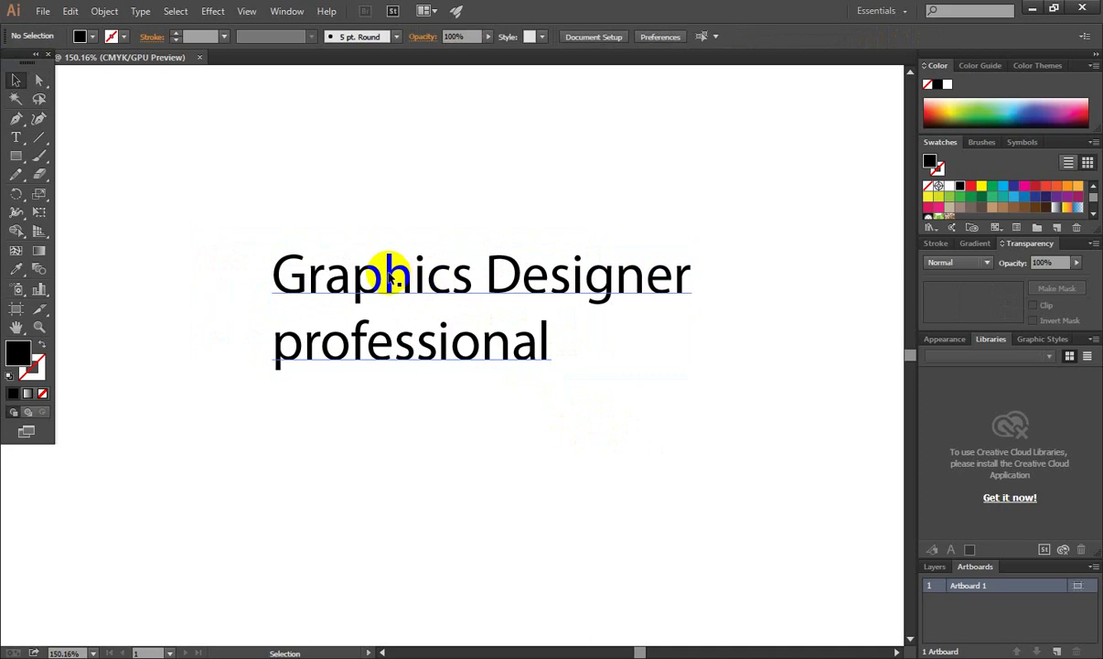
# Step: Reselect the enlarged text block and check its current font family
pyautogui.click(291, 271)
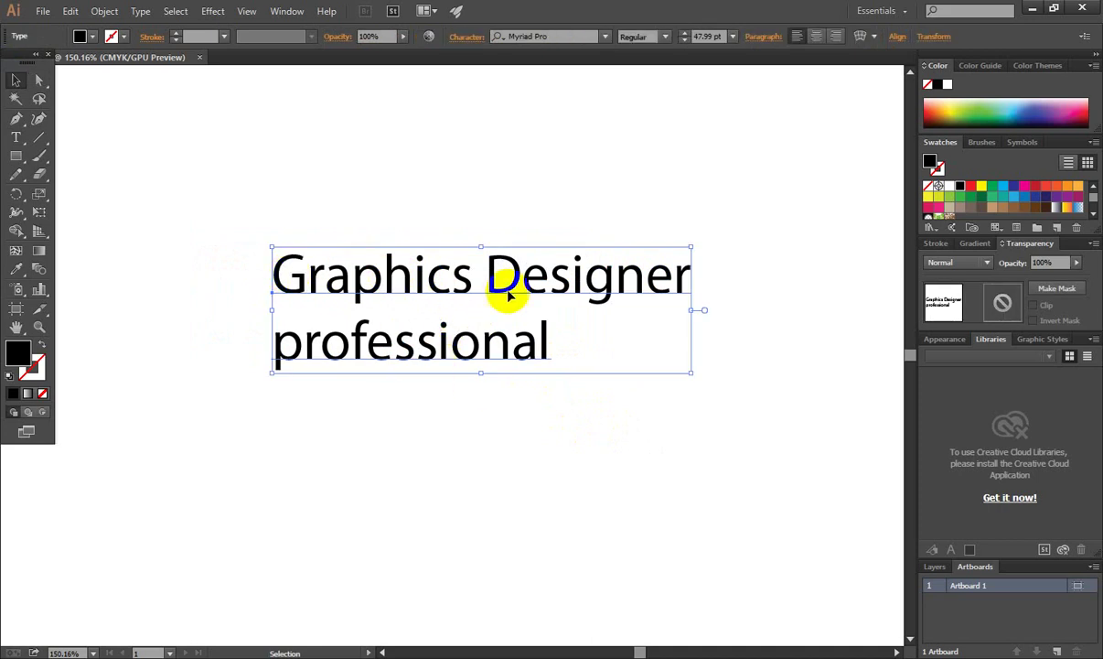
pyautogui.click(548, 35)
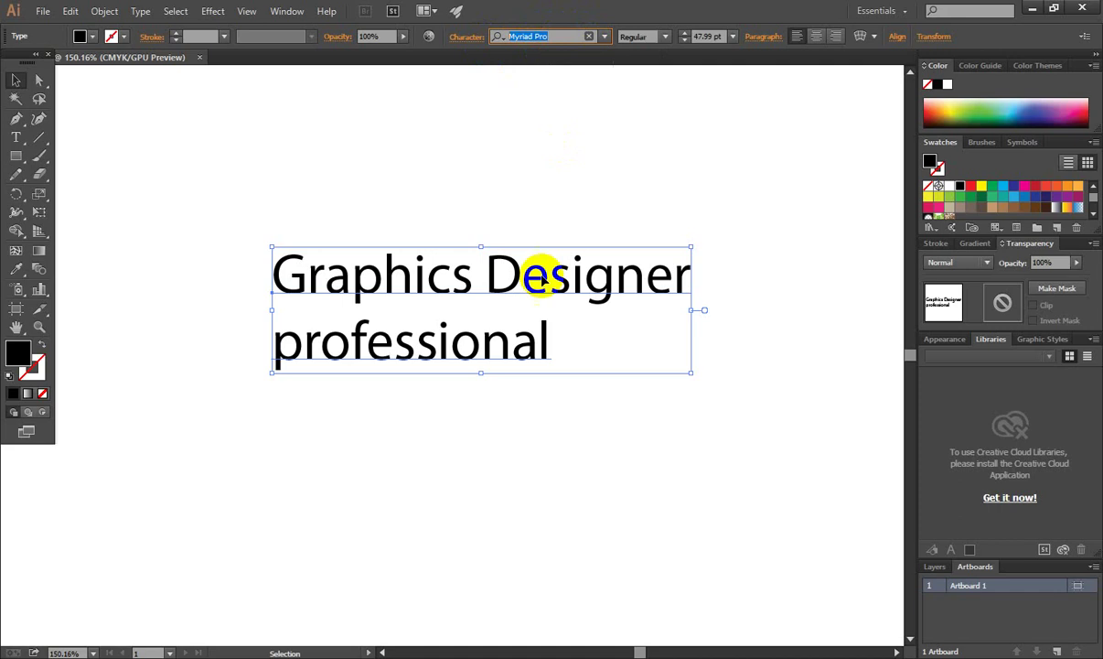
pyautogui.click(524, 217)
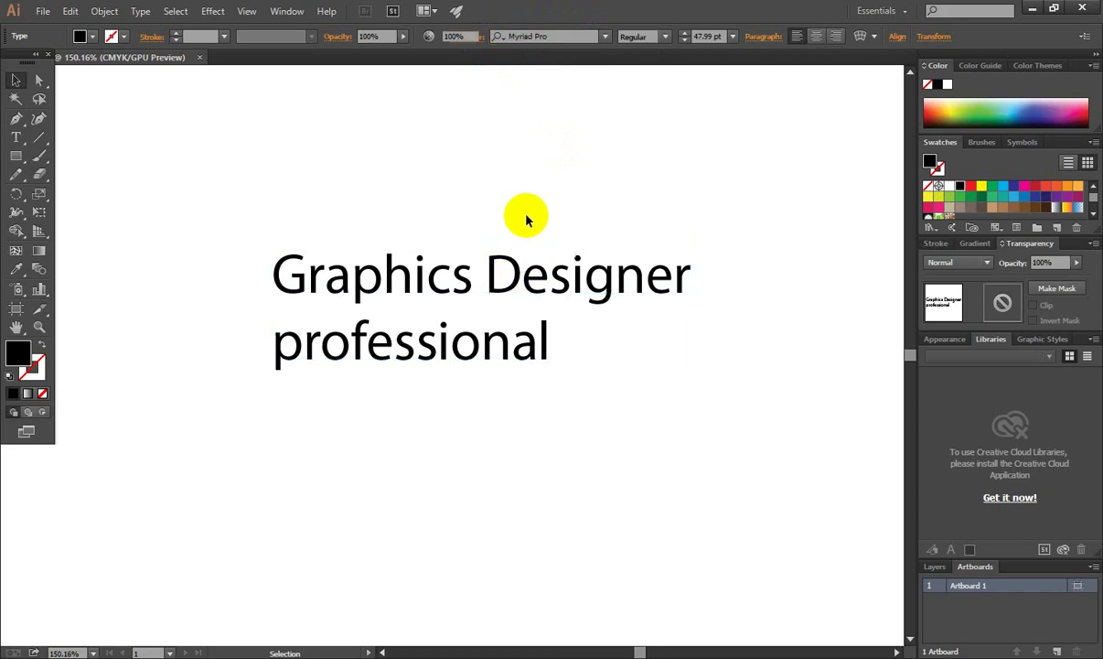
pyautogui.click(515, 291)
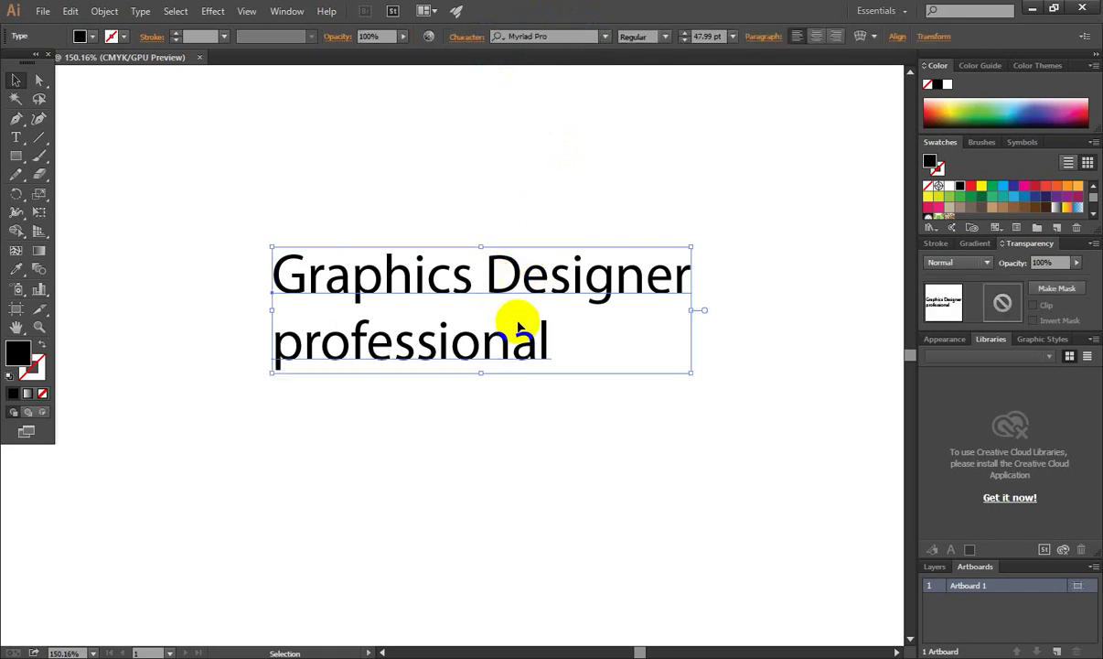
pyautogui.click(540, 421)
pyautogui.click(529, 345)
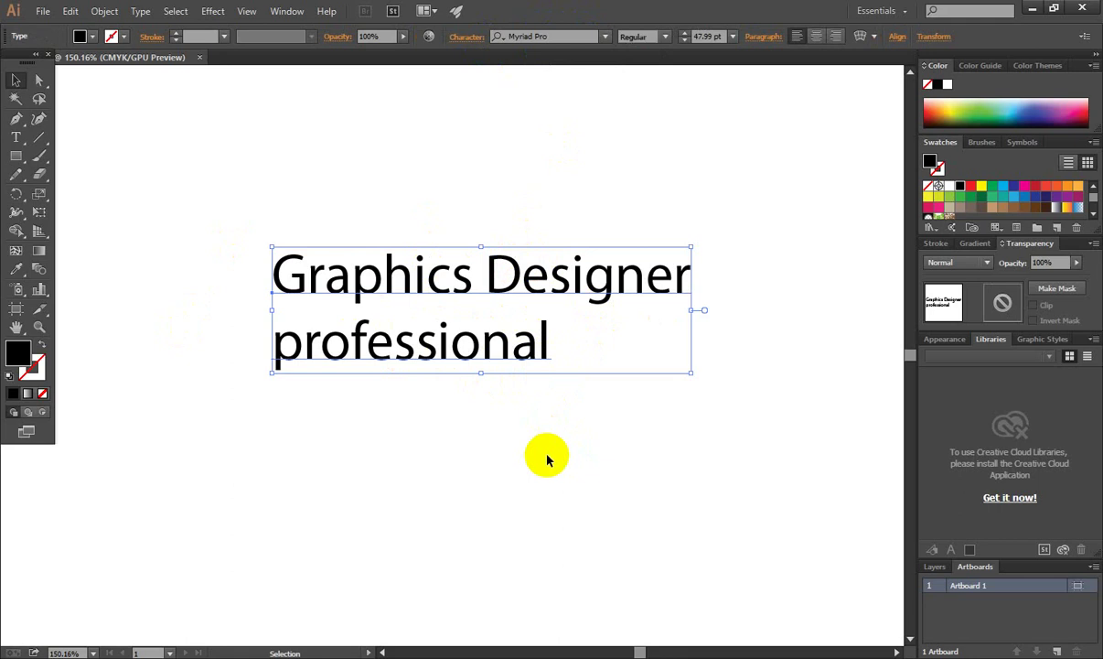
pyautogui.click(16, 138)
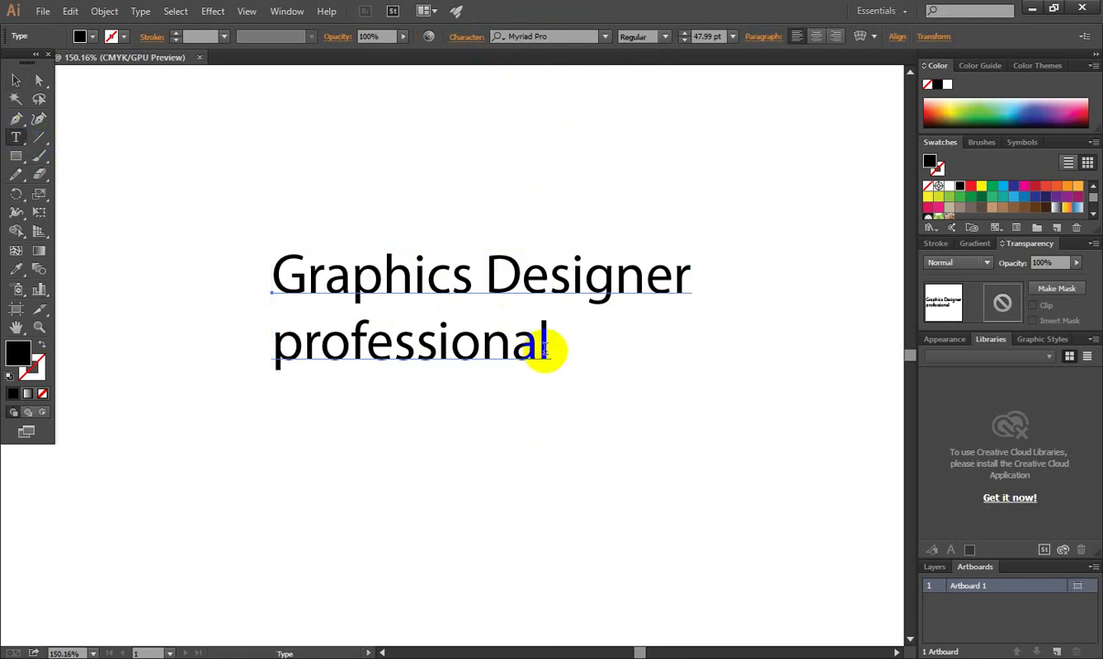
# Step: Select the text's letters and preview a series of fonts from the font list
pyautogui.moveTo(547, 346)
pyautogui.mouseDown()
pyautogui.moveTo(287, 282)
pyautogui.moveTo(205, 220)
pyautogui.mouseUp()
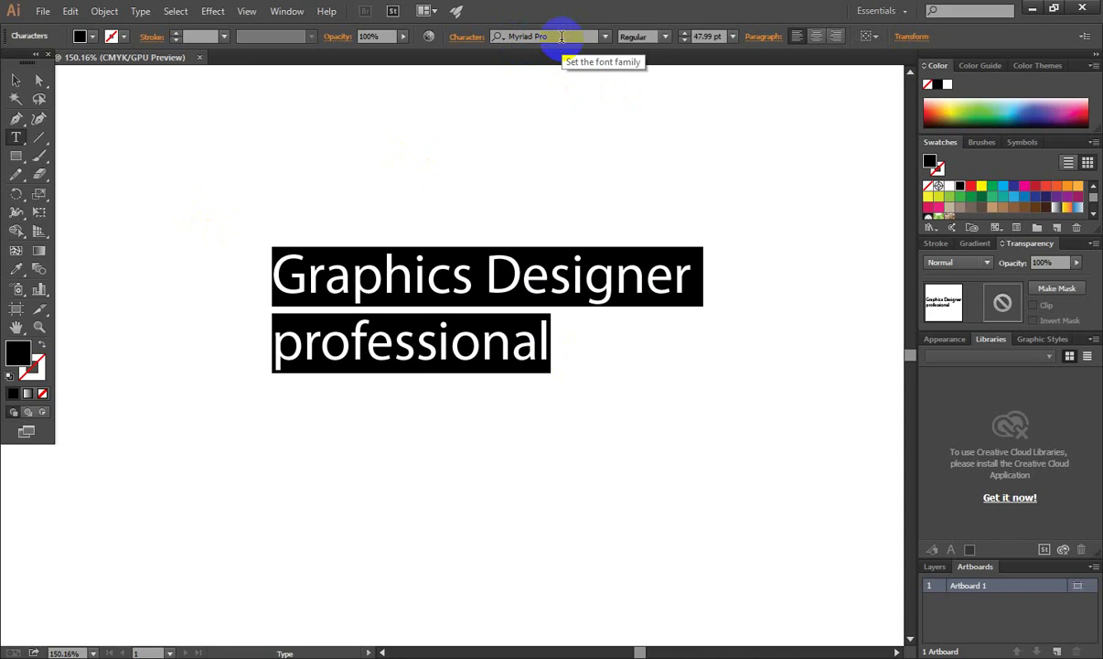
pyautogui.click(561, 37)
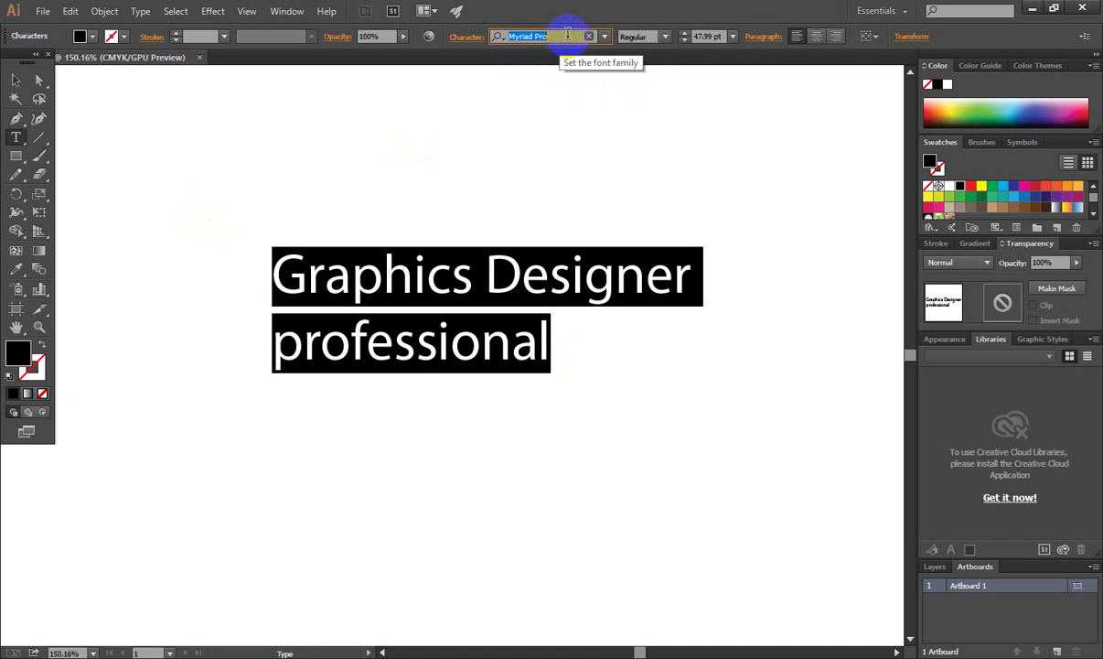
pyautogui.press('Down')
pyautogui.press('Down')
pyautogui.press('Down')
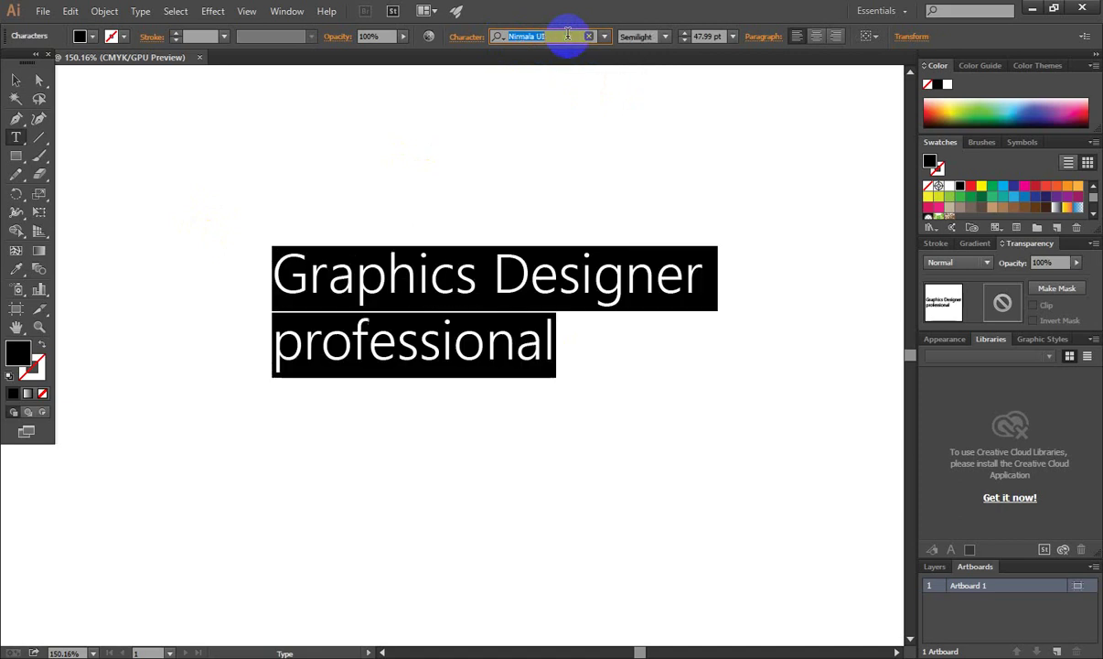
pyautogui.press('Down')
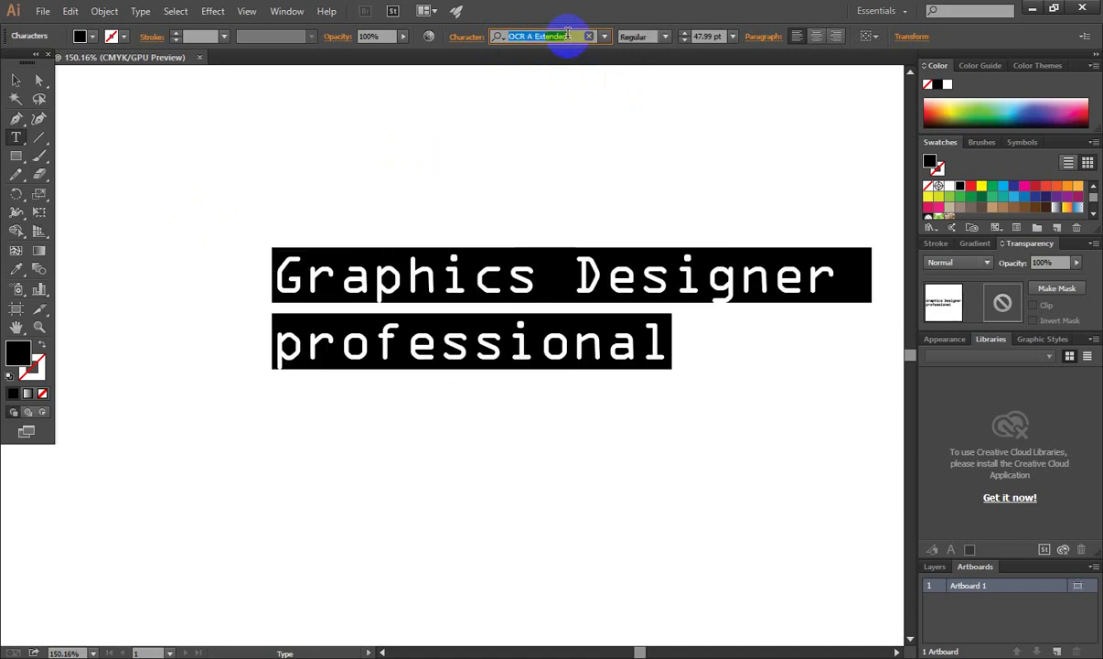
pyautogui.press('Down')
pyautogui.press('Down')
pyautogui.press('Down')
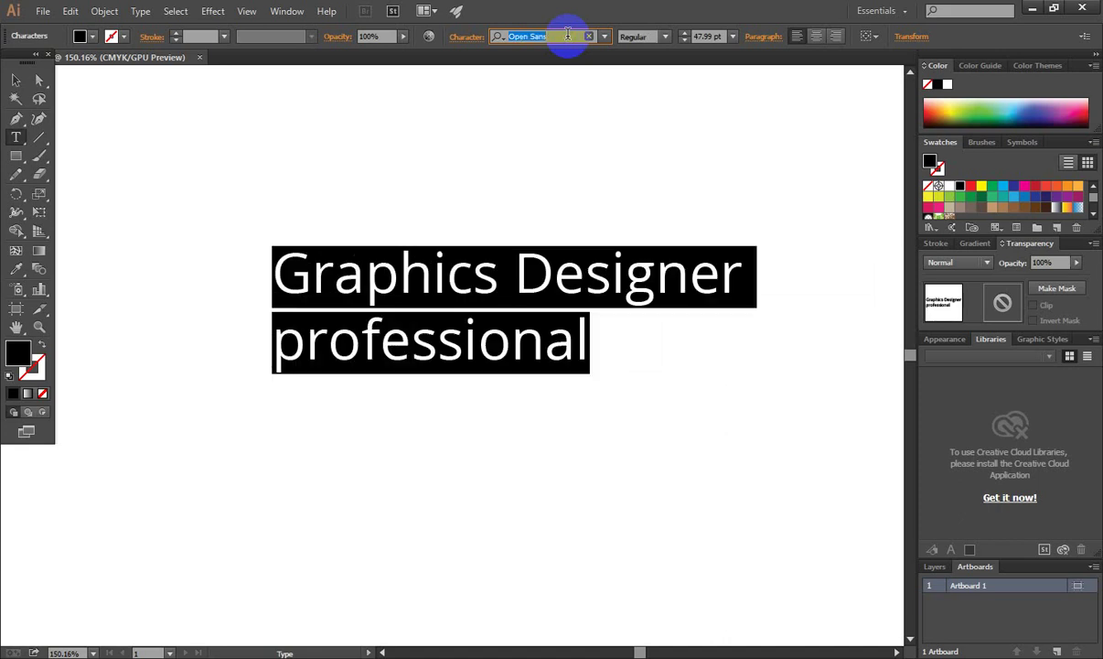
pyautogui.press('Down')
pyautogui.press('Down')
pyautogui.press('Down')
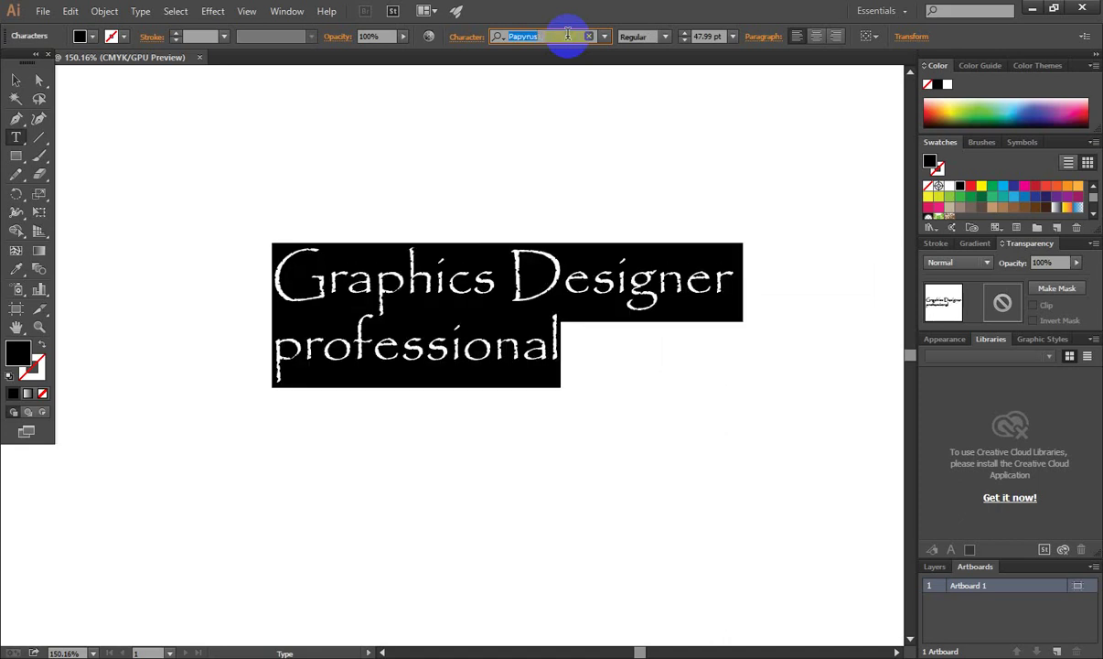
pyautogui.press('Down')
pyautogui.press('Down')
pyautogui.press('Down')
pyautogui.press('Down')
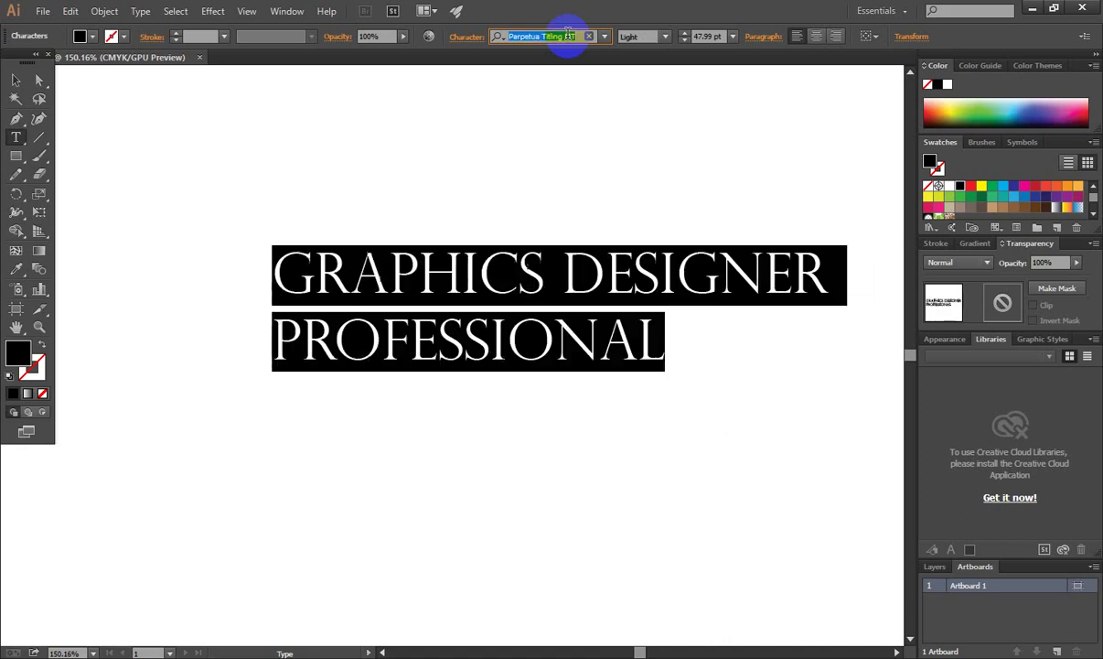
pyautogui.press('Down')
pyautogui.press('Down')
pyautogui.press('Down')
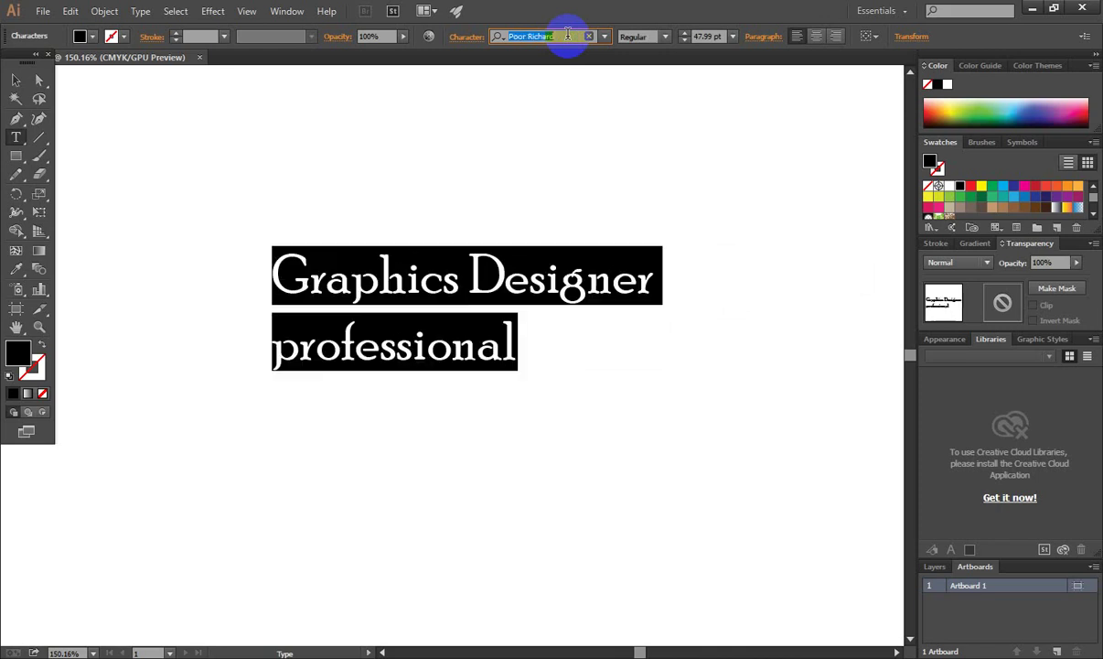
pyautogui.press('Down')
pyautogui.press('Down')
pyautogui.press('Down')
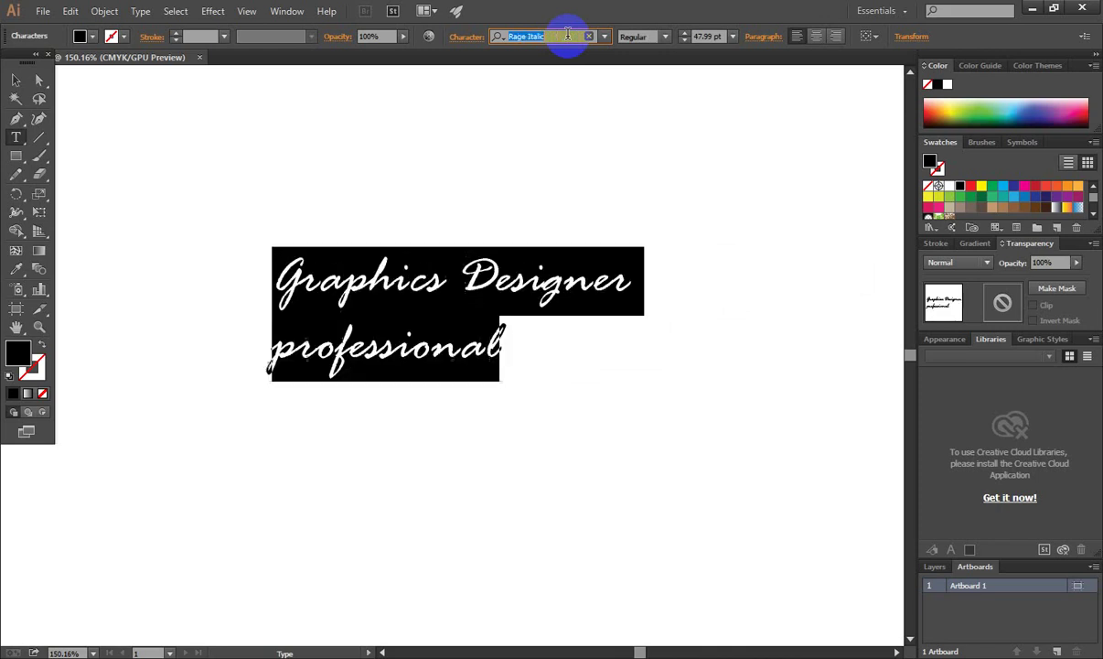
pyautogui.press('Down')
pyautogui.press('Down')
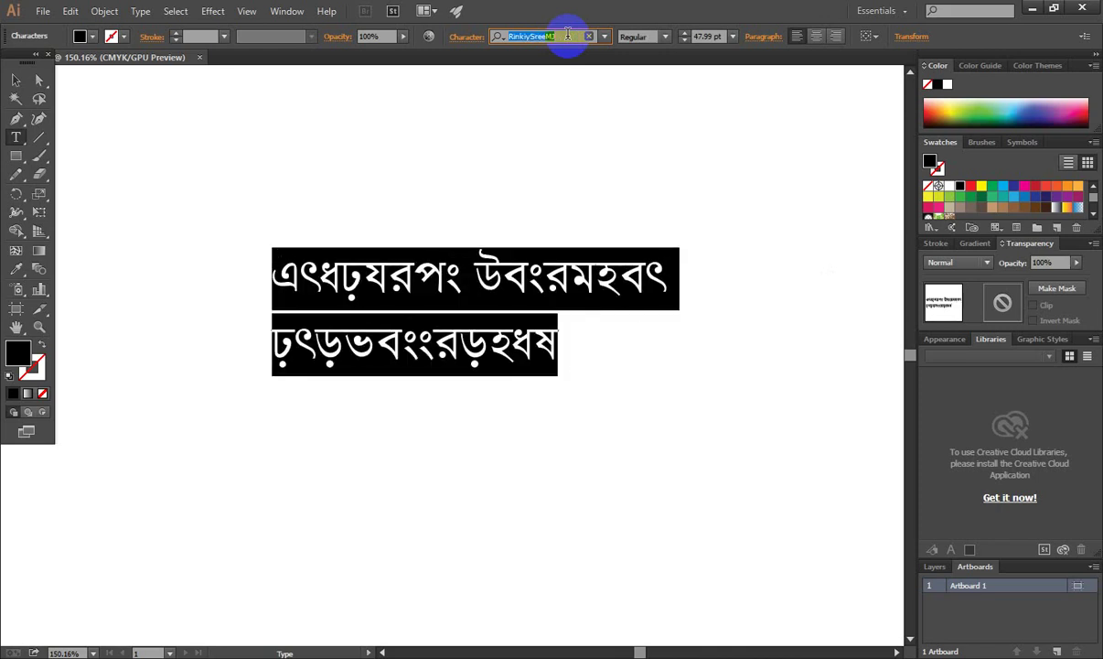
pyautogui.press('Down')
pyautogui.press('Down')
pyautogui.press('Down')
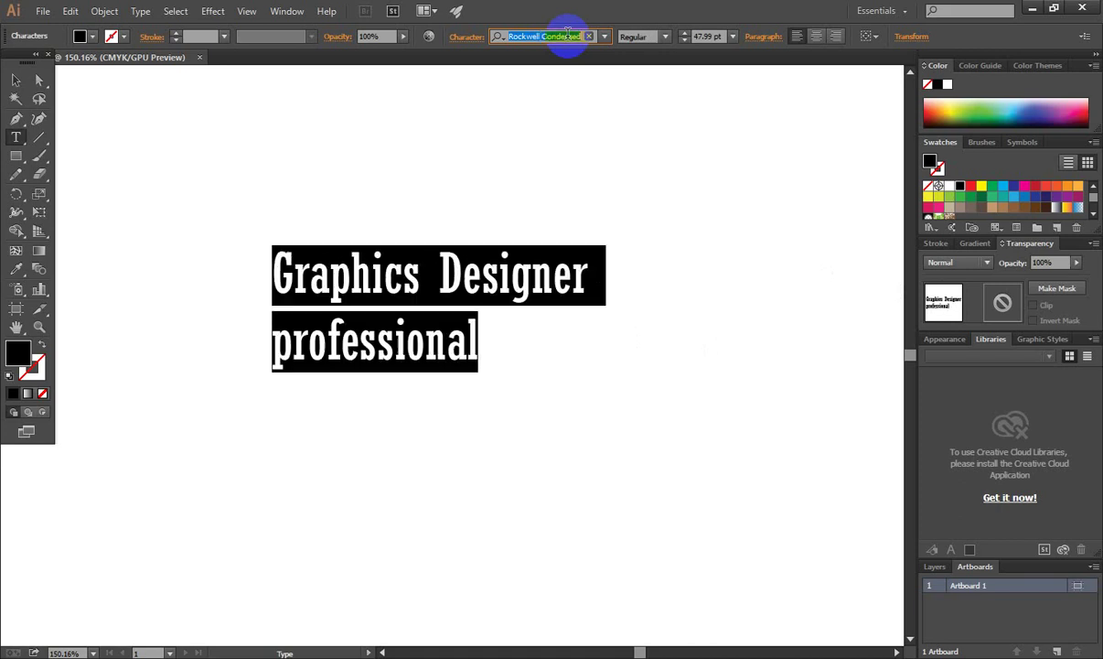
pyautogui.press('Down')
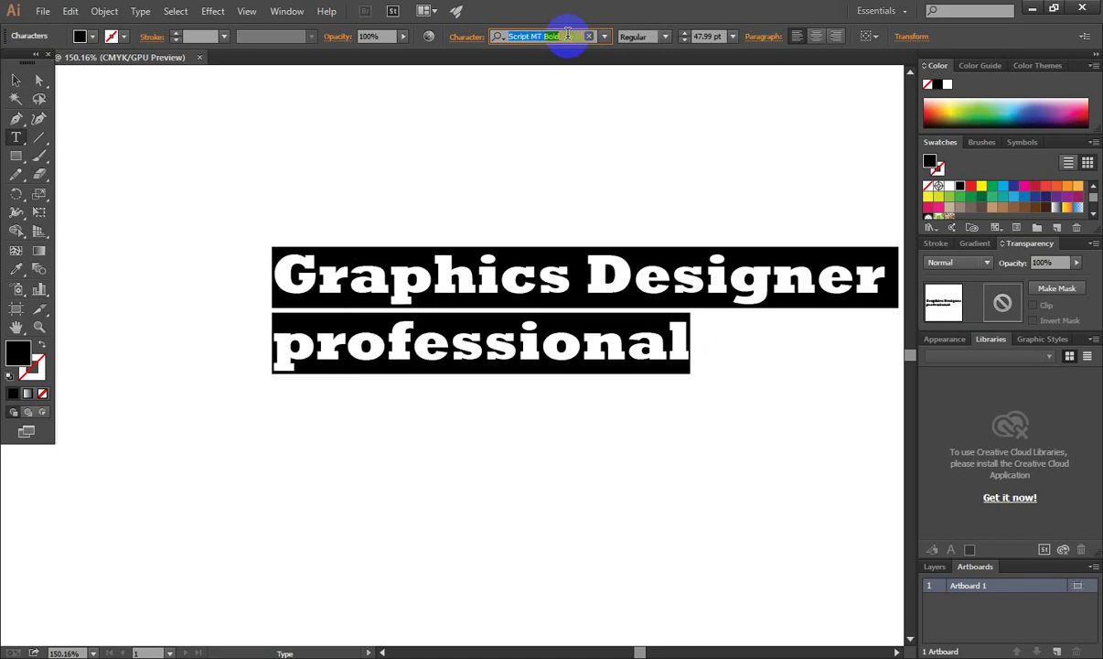
pyautogui.press('Down')
pyautogui.press('Down')
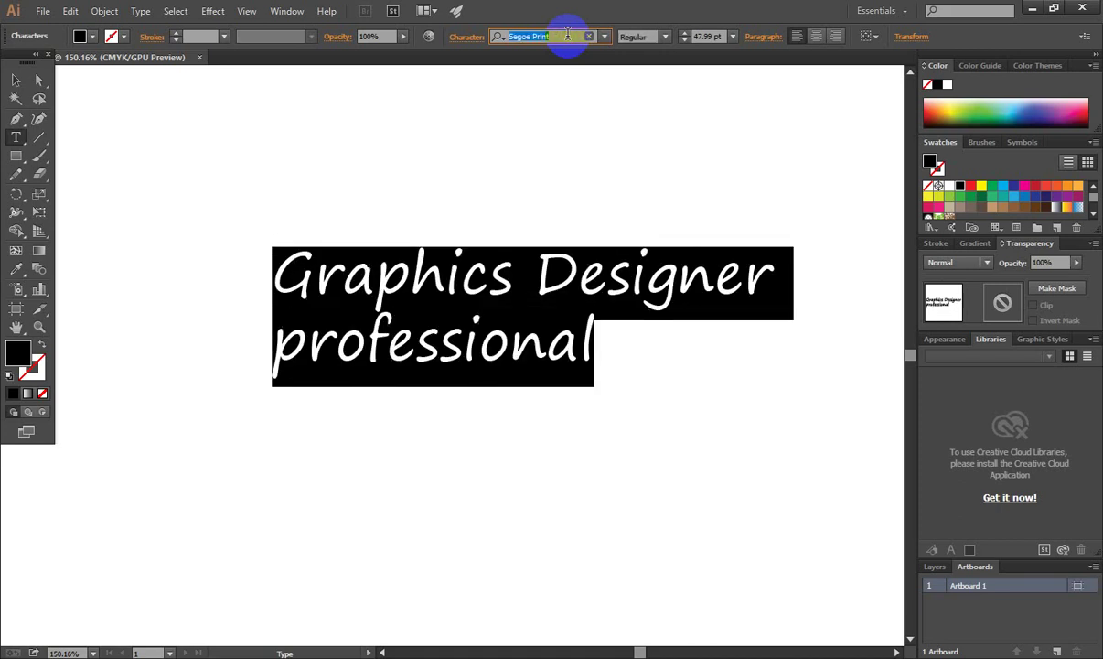
pyautogui.press('Down')
pyautogui.press('Down')
pyautogui.press('Down')
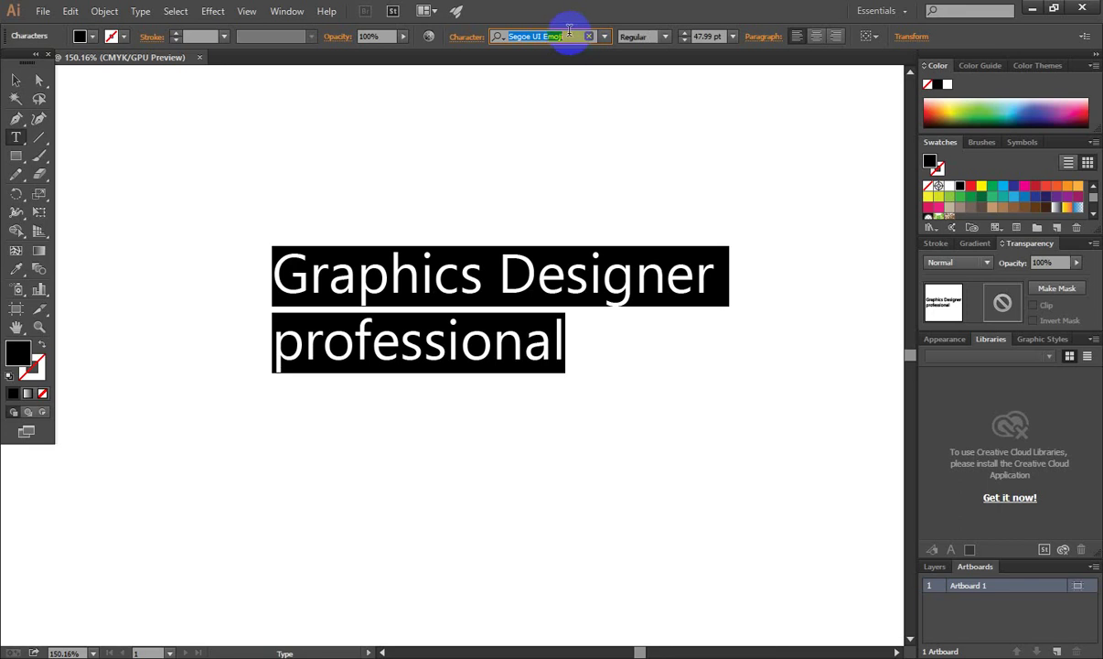
# Step: Search 'copp' in the font field and apply Copperplate Bold
pyautogui.doubleClick(553, 36)
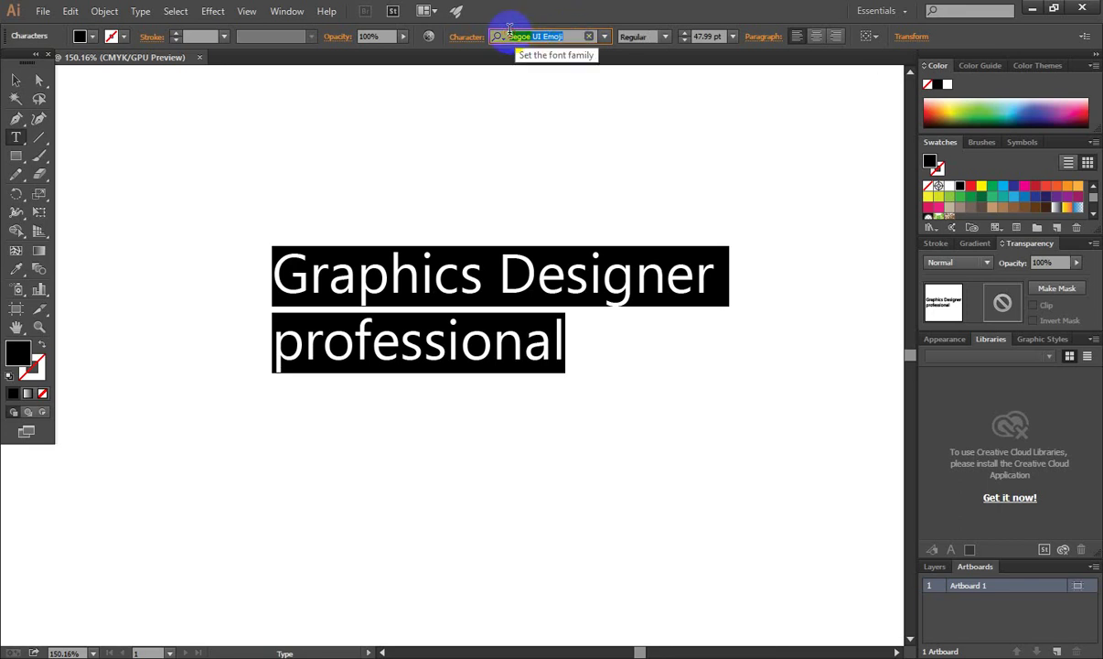
pyautogui.moveTo(504, 34); pyautogui.dragTo(562, 34)
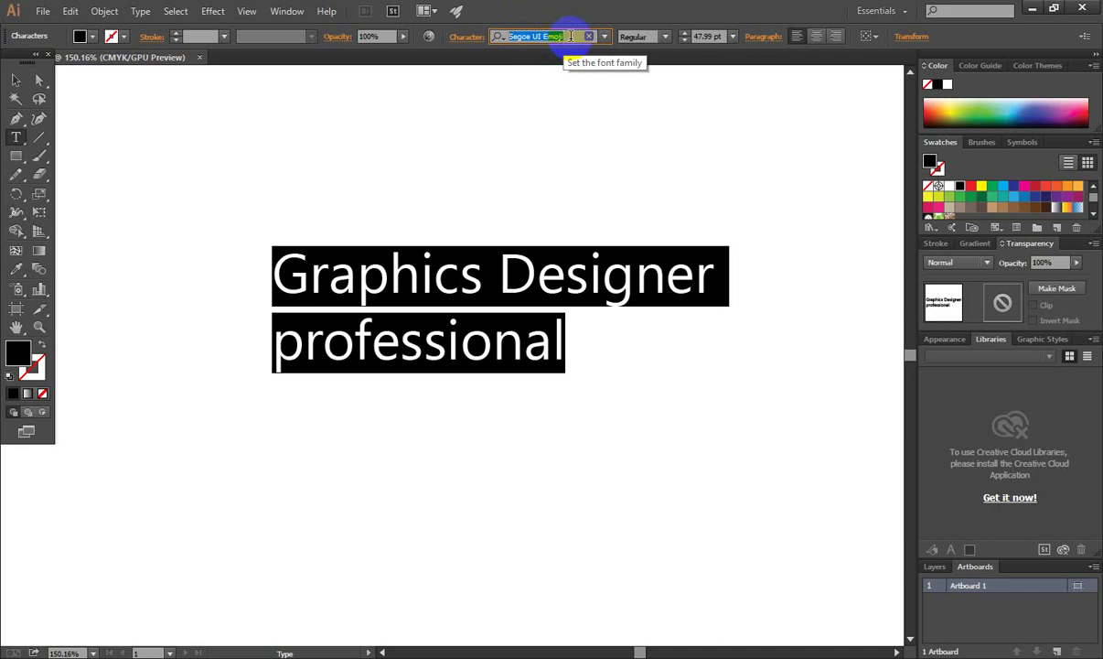
pyautogui.write('c')
pyautogui.write('opp')
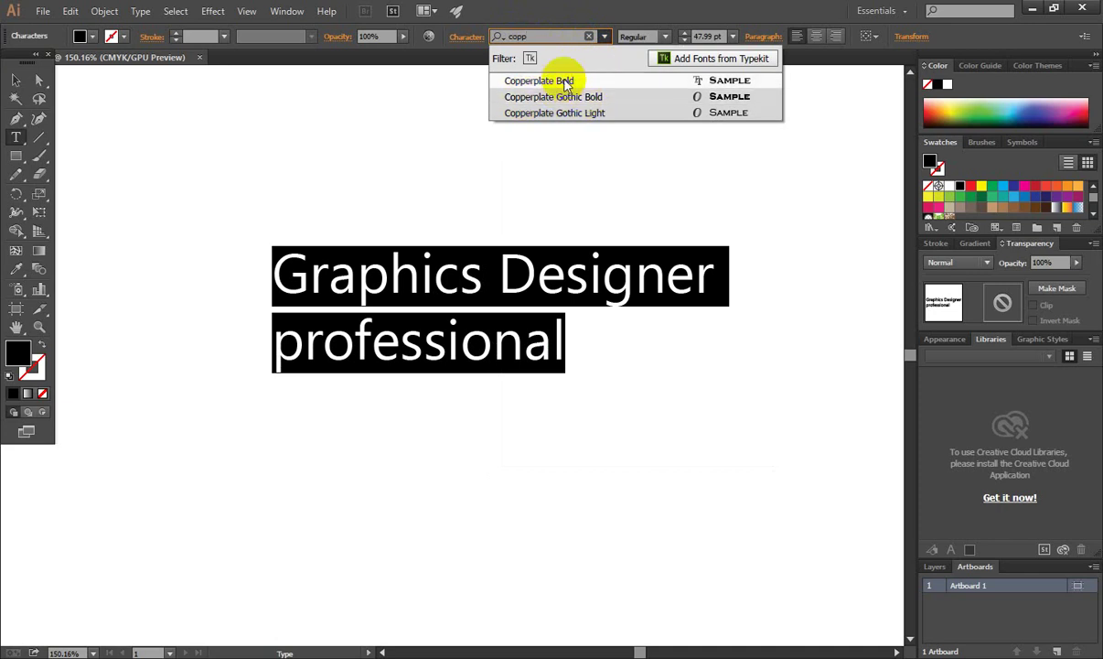
pyautogui.click(565, 84)
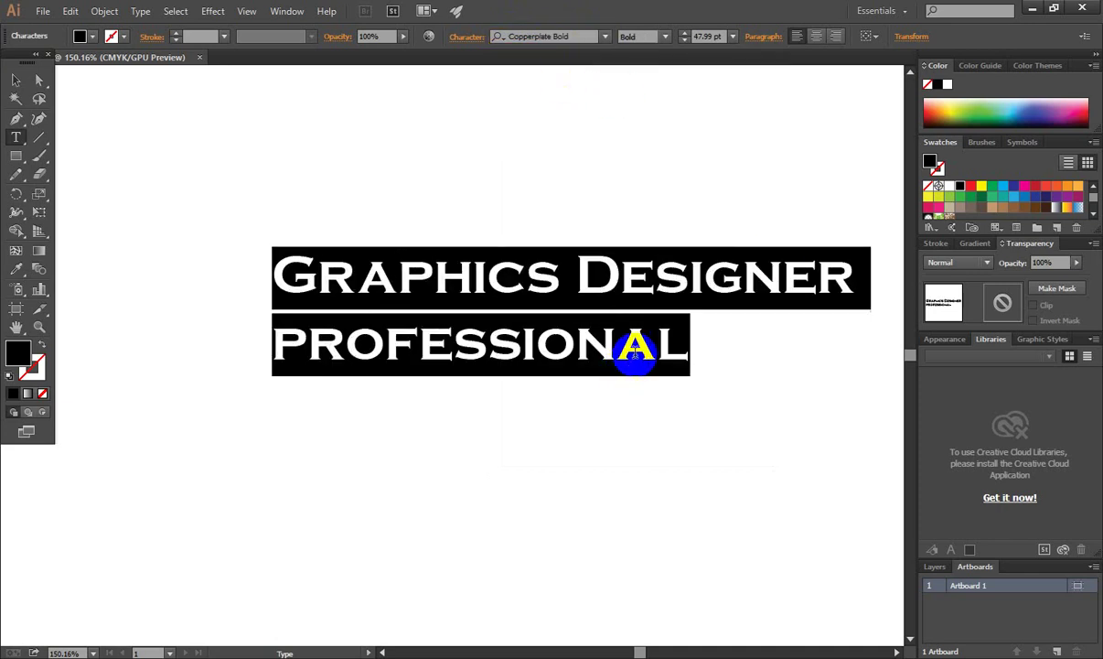
pyautogui.click(695, 345)
# Step: Move the Copperplate Bold title slightly up and to the left
pyautogui.click(17, 81)
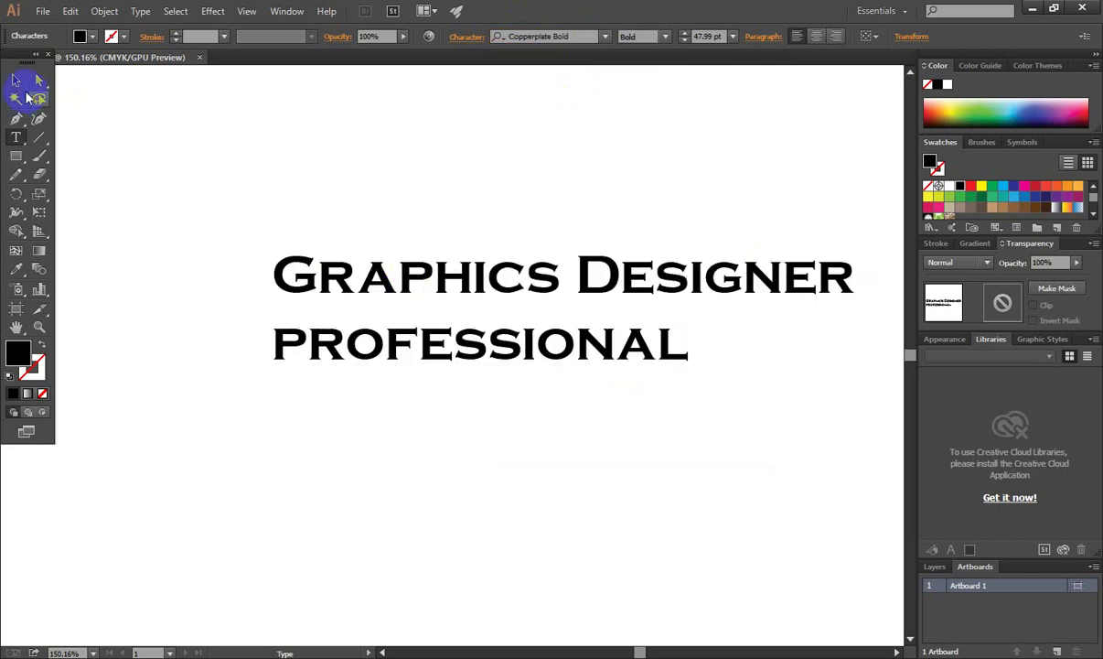
pyautogui.click(433, 293)
pyautogui.moveTo(475, 279); pyautogui.dragTo(453, 265)
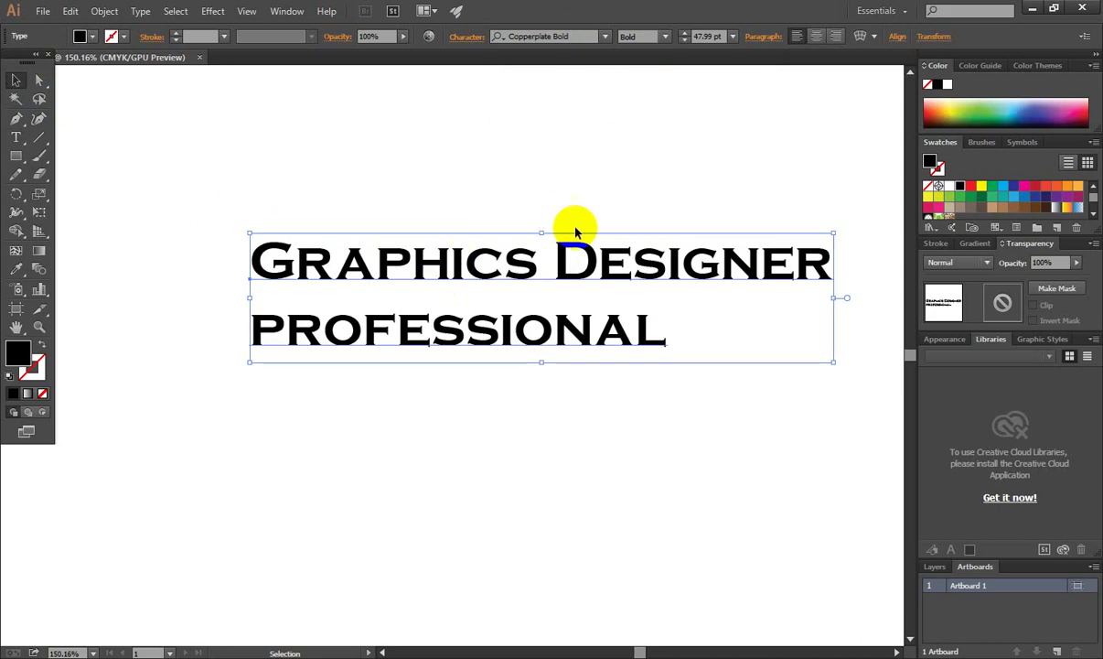
pyautogui.click(577, 34)
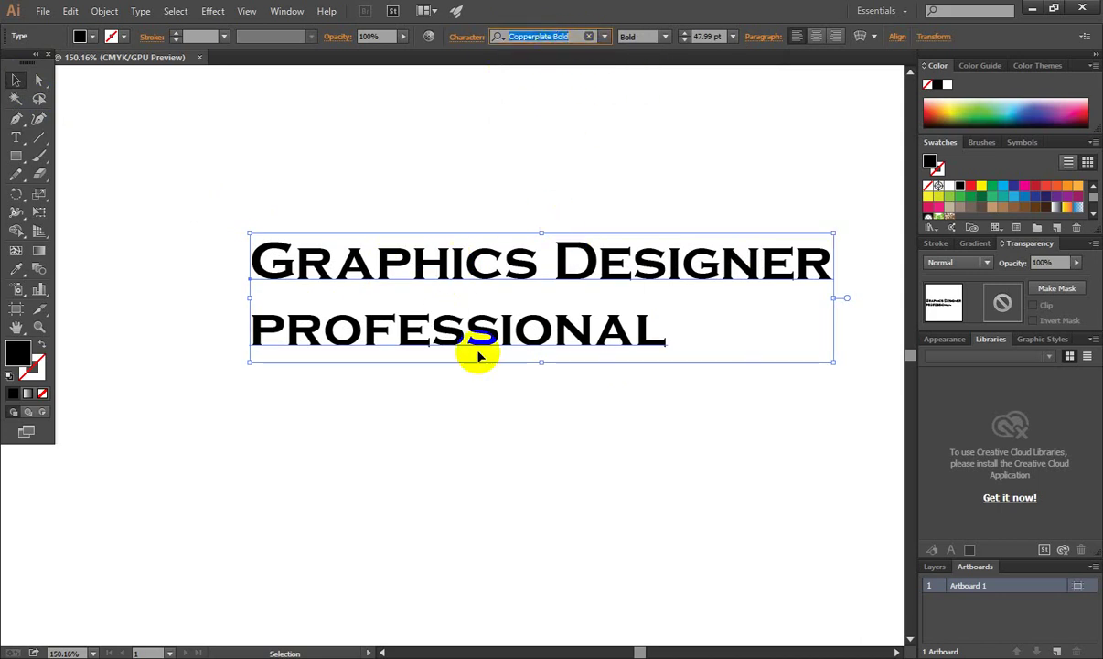
pyautogui.click(573, 35)
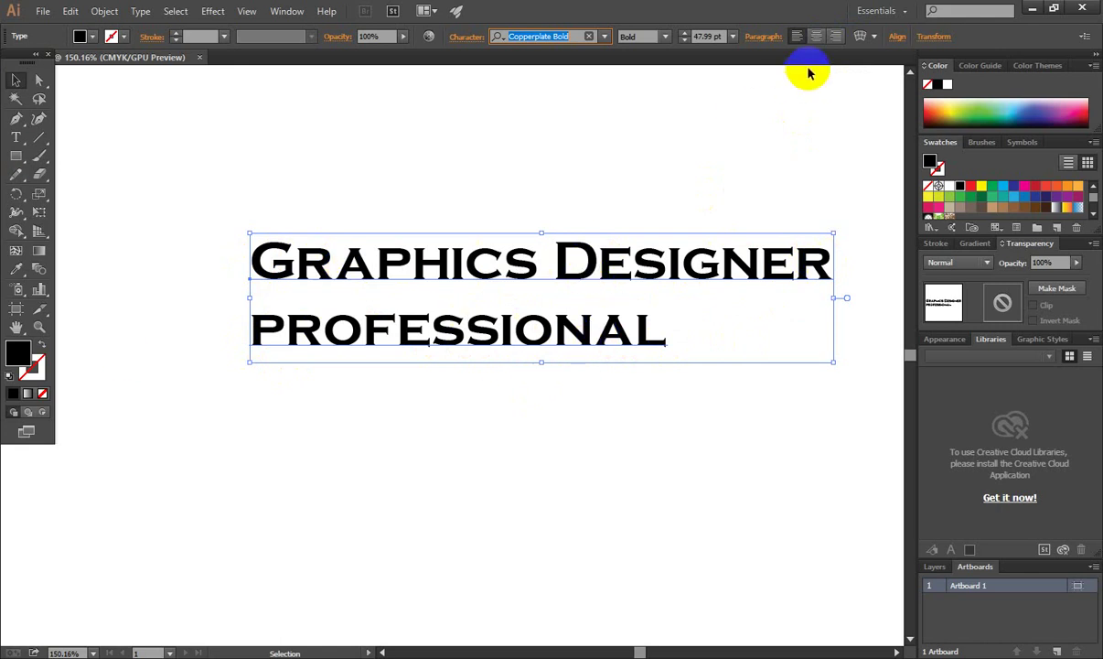
# Step: Centre-align the two title lines and shift the block to the right
pyautogui.click(819, 38)
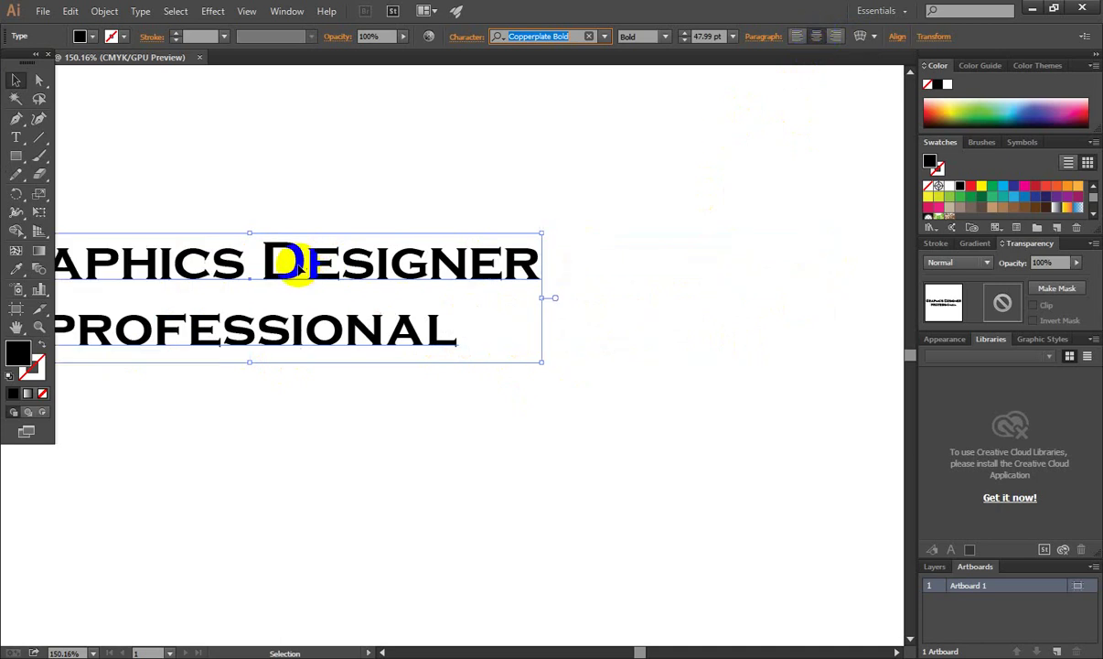
pyautogui.moveTo(291, 259); pyautogui.dragTo(549, 240)
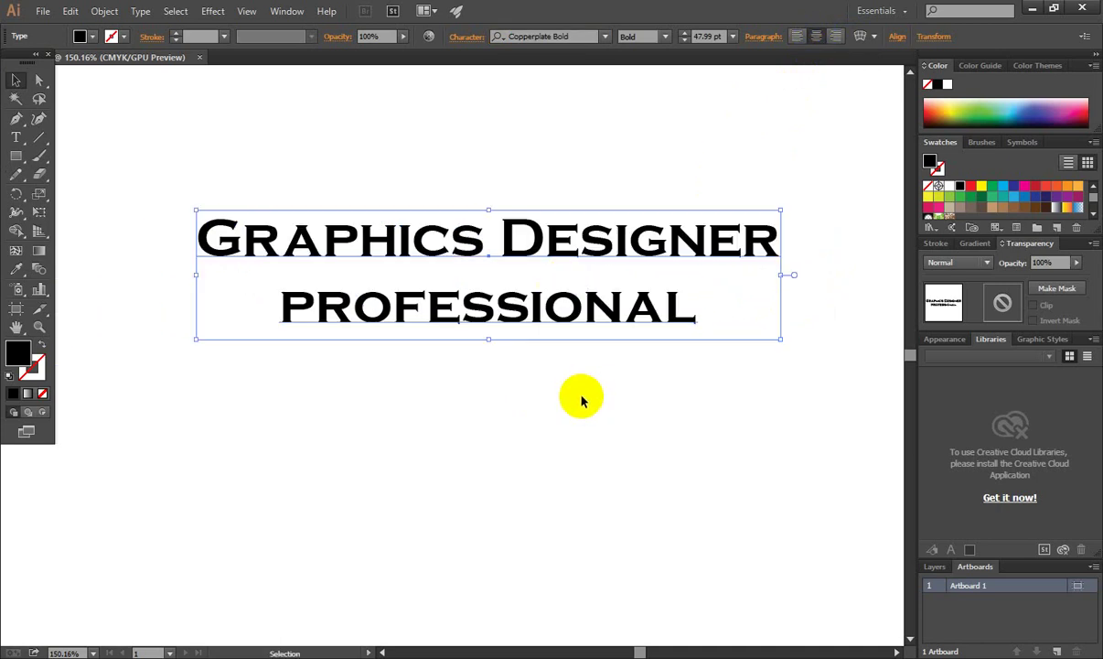
pyautogui.click(512, 356)
pyautogui.click(480, 240)
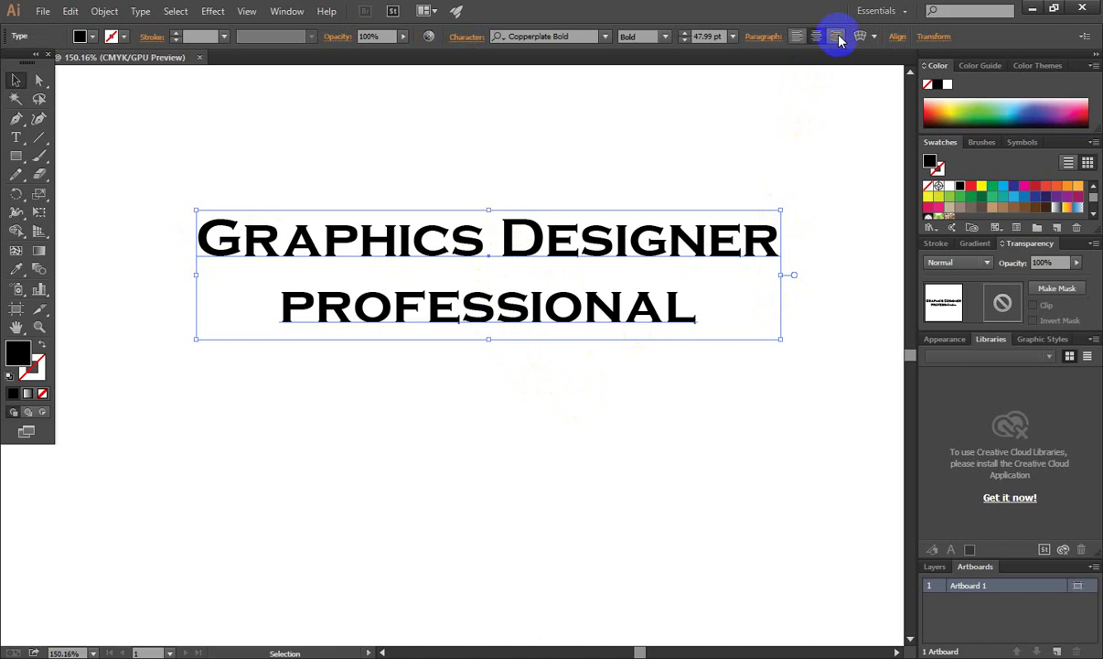
# Step: Right-align the title lines and nudge the block right and down
pyautogui.click(836, 37)
pyautogui.click(610, 404)
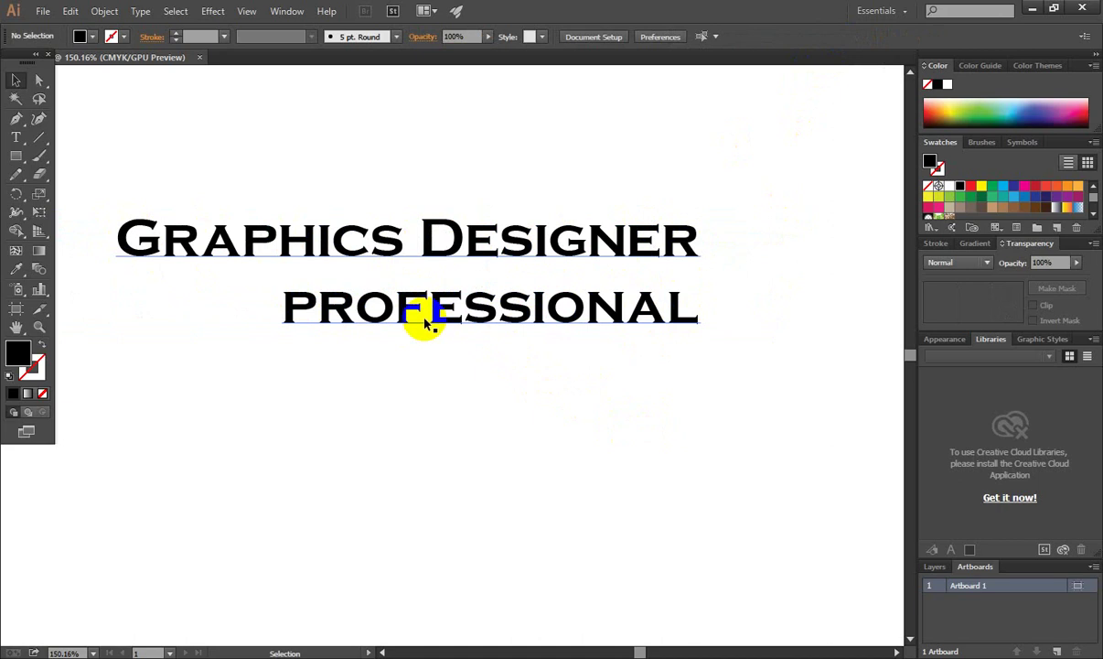
pyautogui.click(396, 316)
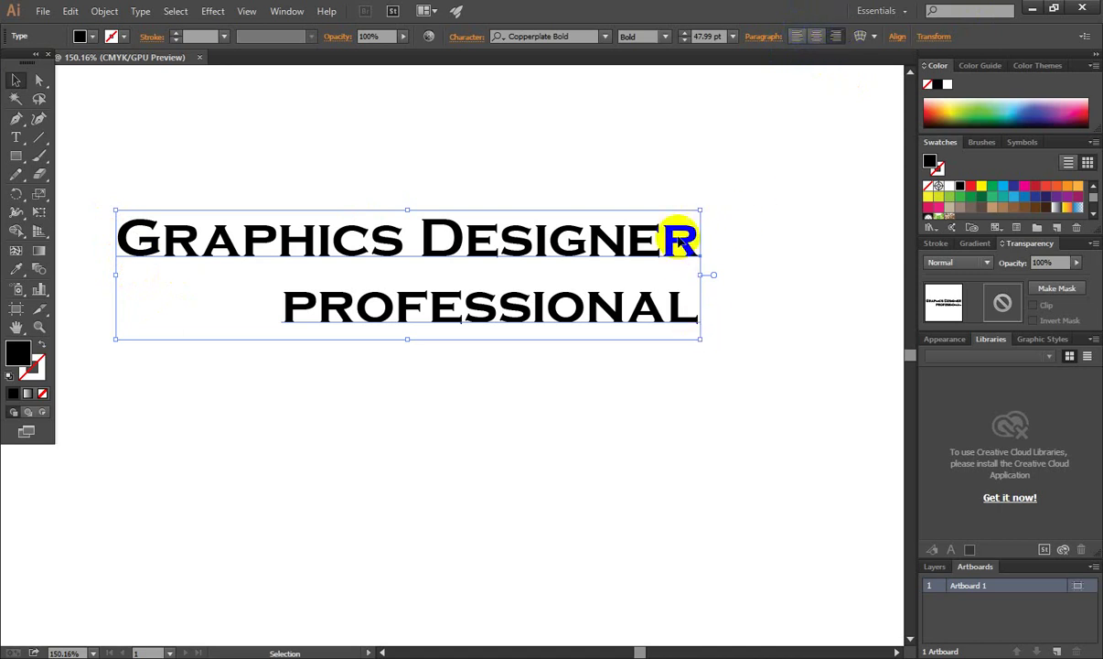
pyautogui.moveTo(566, 232); pyautogui.dragTo(574, 249)
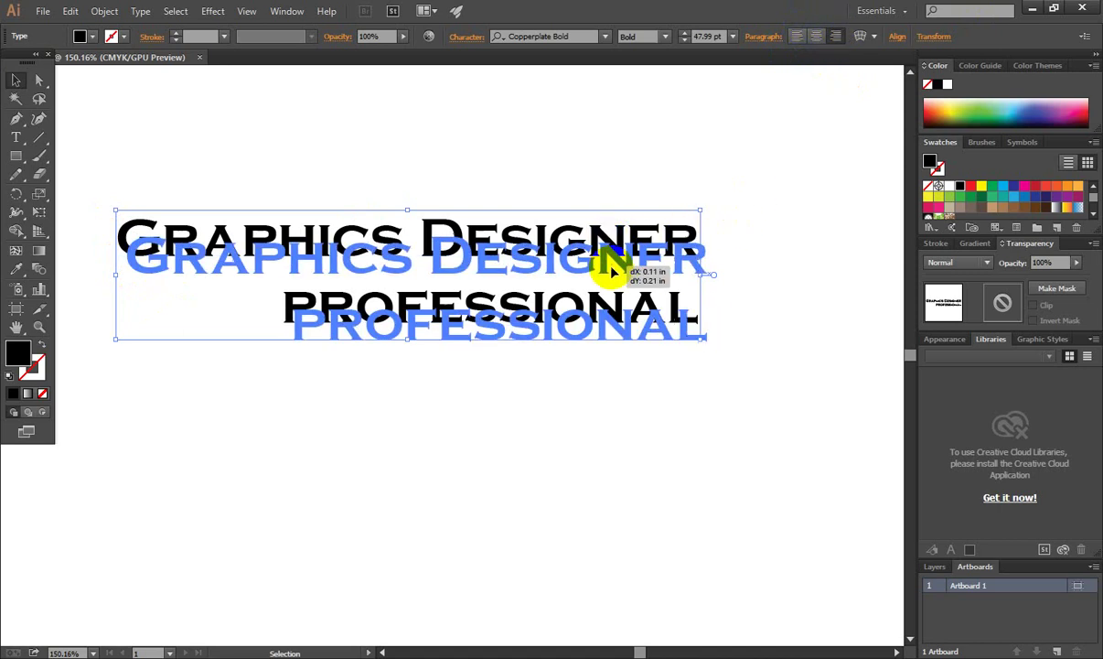
# Step: Delete the Graphics Designer line and its leftover empty line, leaving only PROFESSIONAL
pyautogui.click(16, 137)
pyautogui.moveTo(137, 249); pyautogui.dragTo(738, 244)
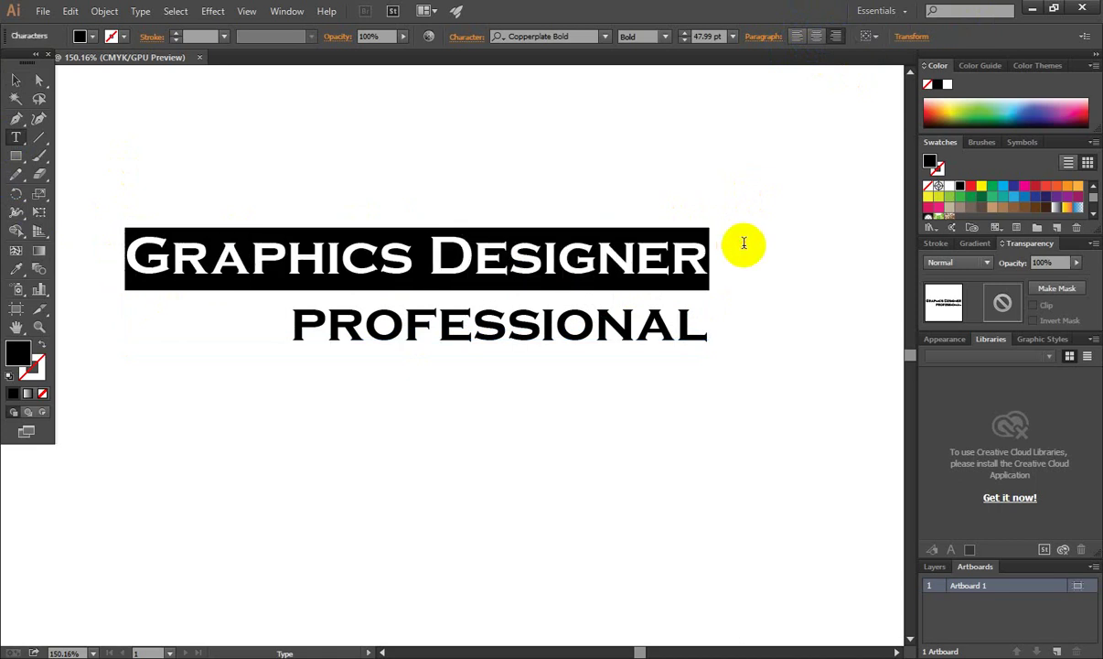
pyautogui.press('BackSpace')
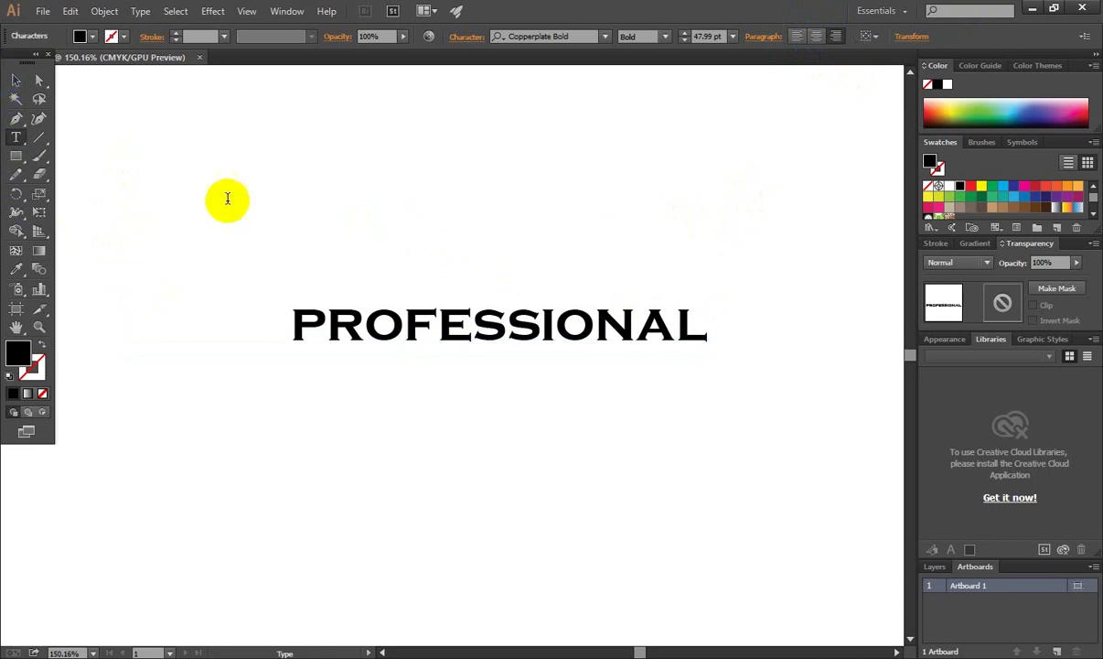
pyautogui.click(16, 81)
pyautogui.click(469, 415)
pyautogui.click(478, 330)
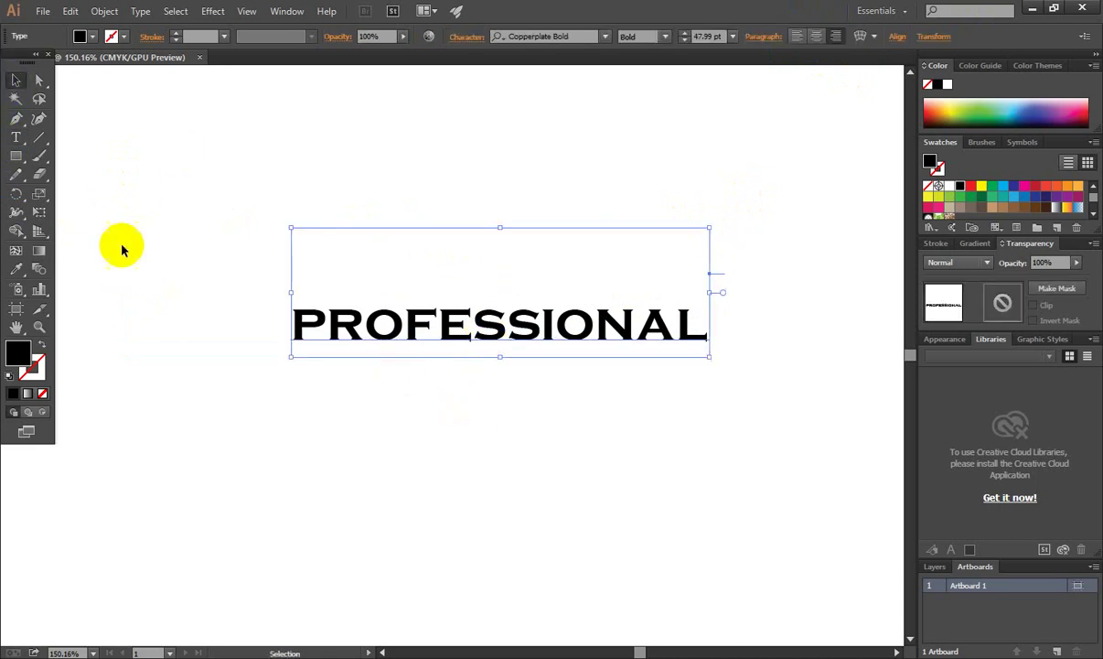
pyautogui.click(15, 137)
pyautogui.click(296, 320)
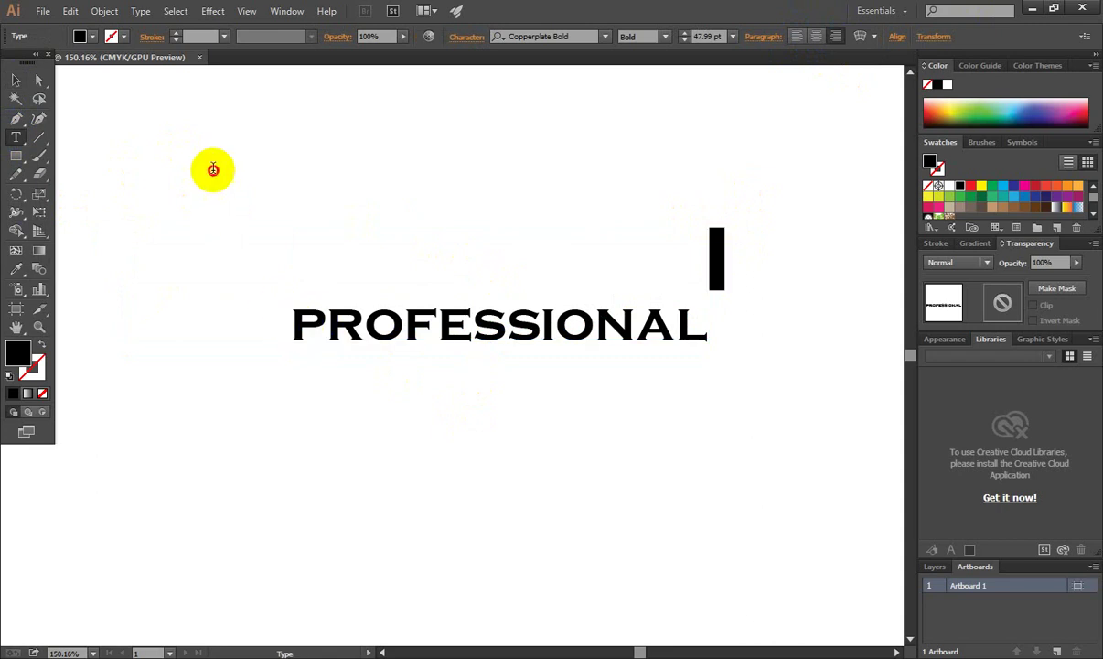
pyautogui.press('Delete')
# Step: Move PROFESSIONAL lower, near the artboard centre
pyautogui.click(16, 81)
pyautogui.click(387, 247)
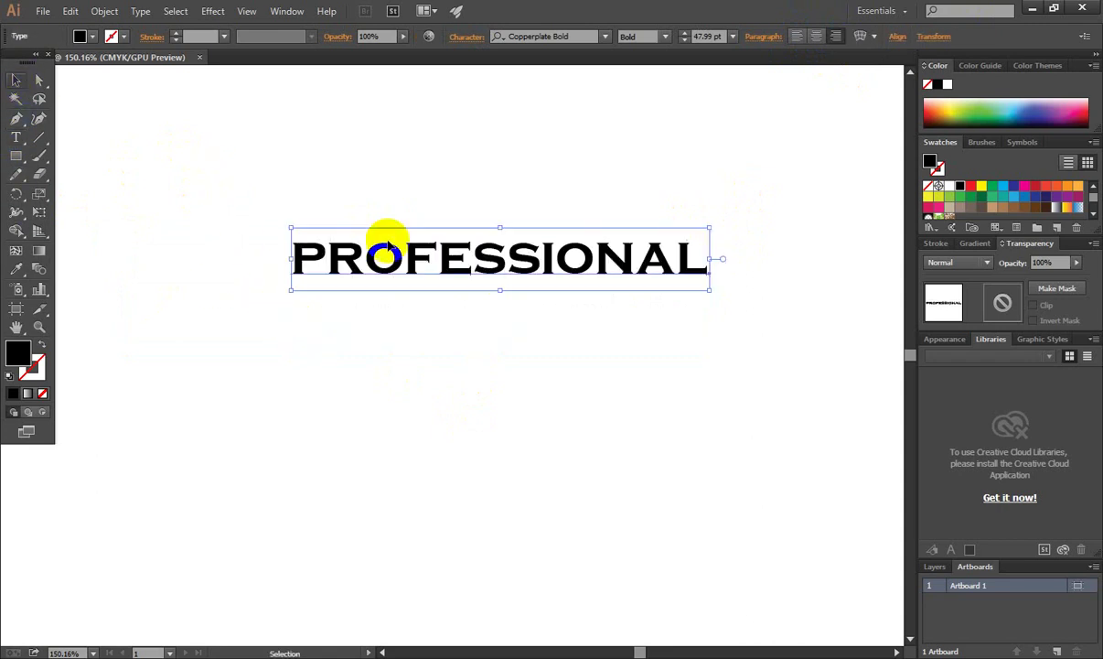
pyautogui.moveTo(387, 247); pyautogui.dragTo(371, 378)
pyautogui.click(499, 423)
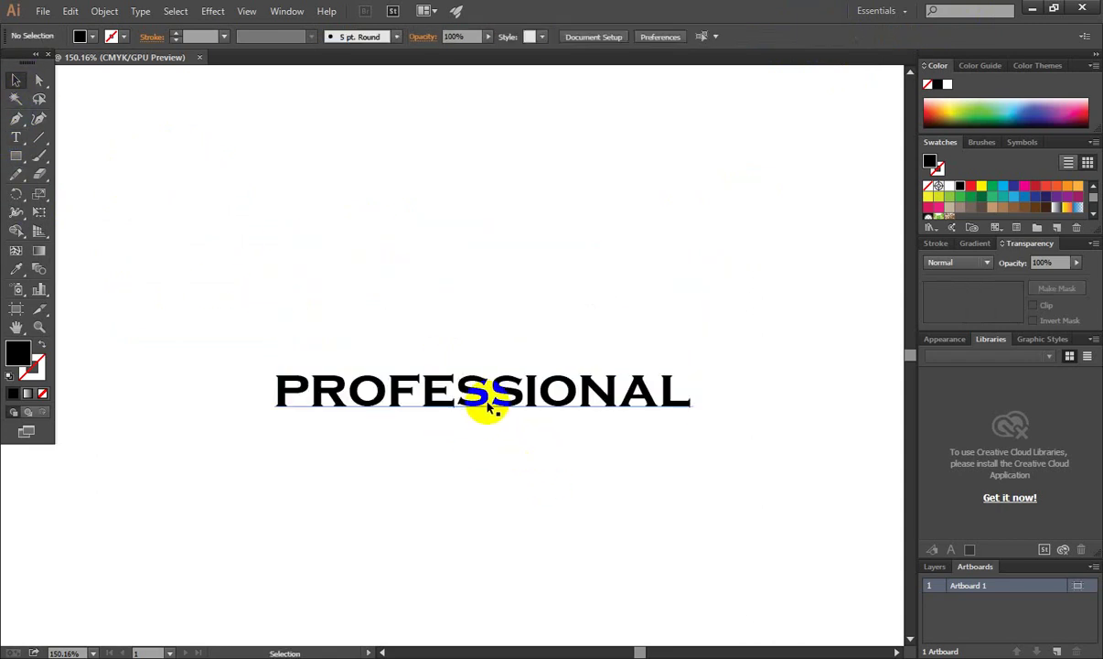
pyautogui.moveTo(491, 409)
pyautogui.mouseDown()
pyautogui.moveTo(475, 367)
pyautogui.moveTo(462, 367)
pyautogui.mouseUp()
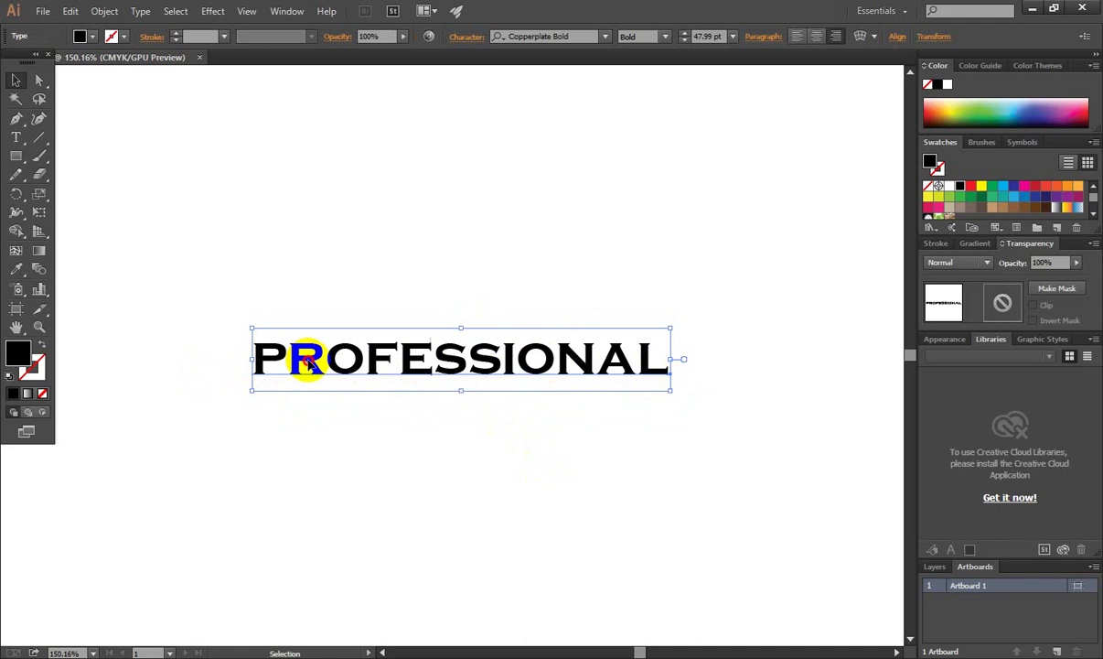
# Step: Move PROFESSIONAL up and left, undo a trial stretch, and widen its tracking slightly
pyautogui.moveTo(309, 364); pyautogui.dragTo(279, 307)
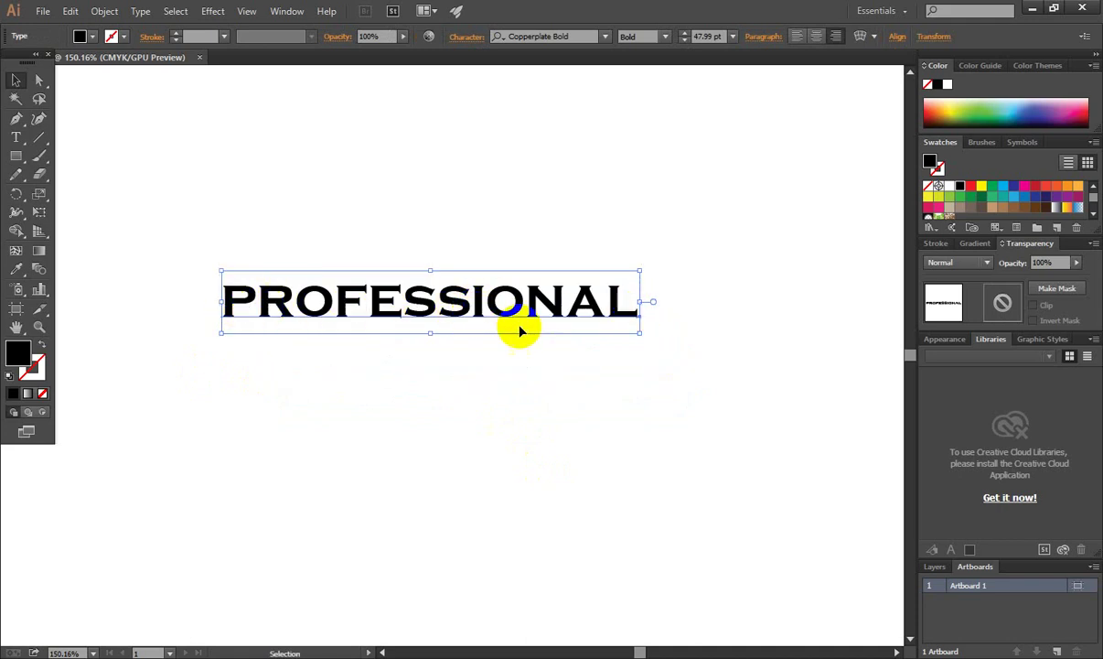
pyautogui.moveTo(512, 300)
pyautogui.mouseDown()
pyautogui.moveTo(509, 328)
pyautogui.moveTo(514, 266)
pyautogui.mouseUp()
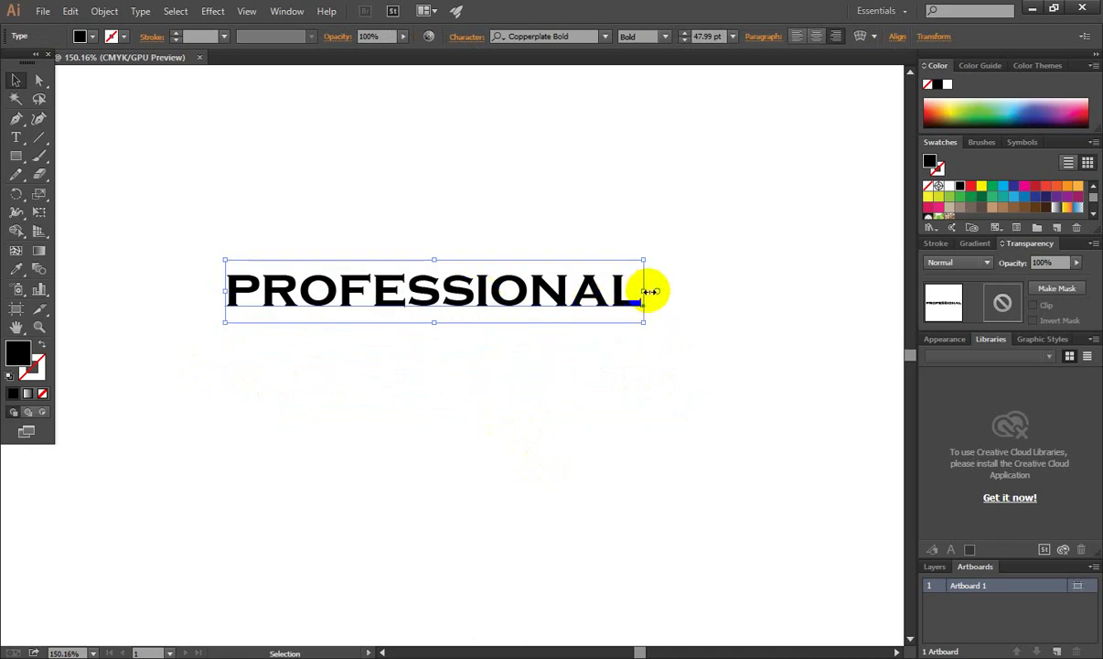
pyautogui.moveTo(645, 291); pyautogui.dragTo(714, 292)
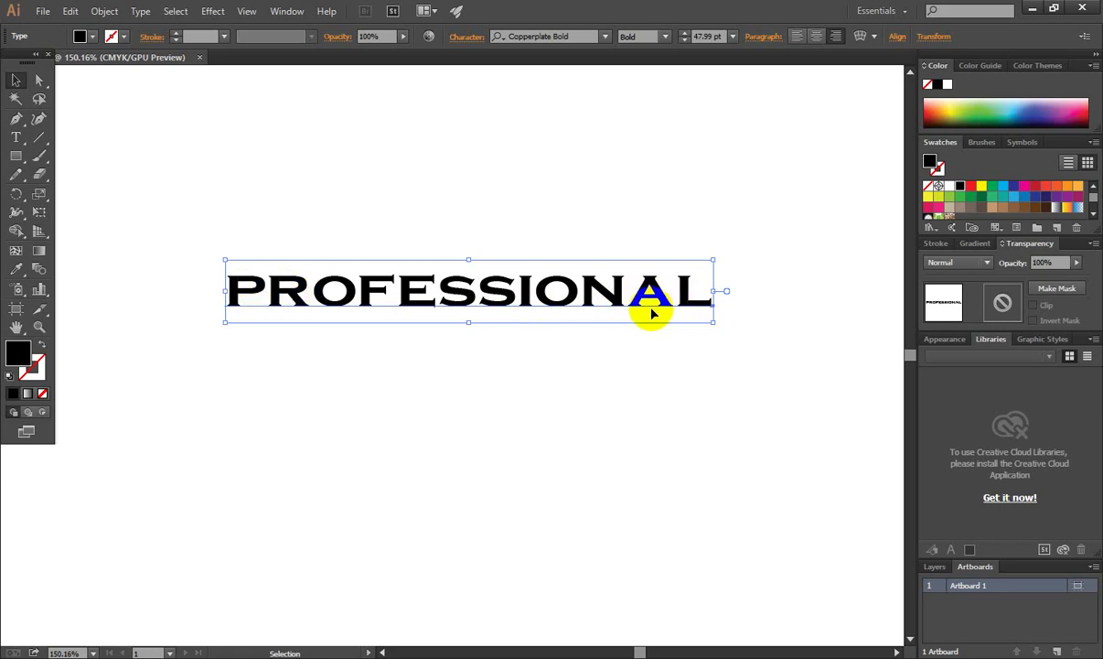
pyautogui.hotkey('ctrl', 'z')
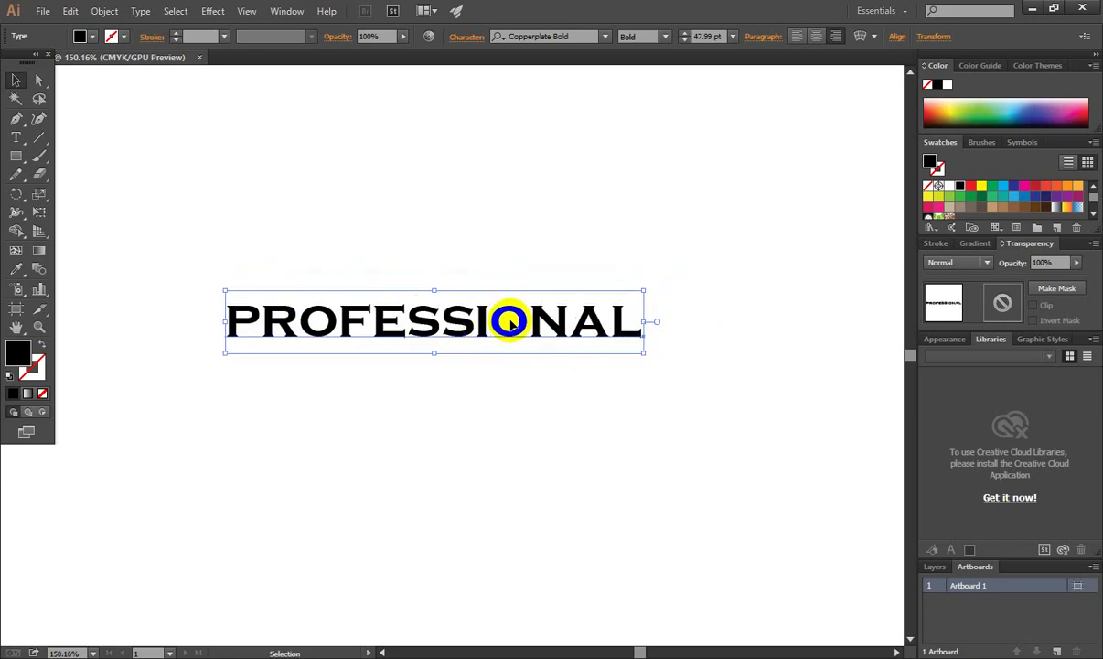
pyautogui.moveTo(479, 297); pyautogui.dragTo(486, 313)
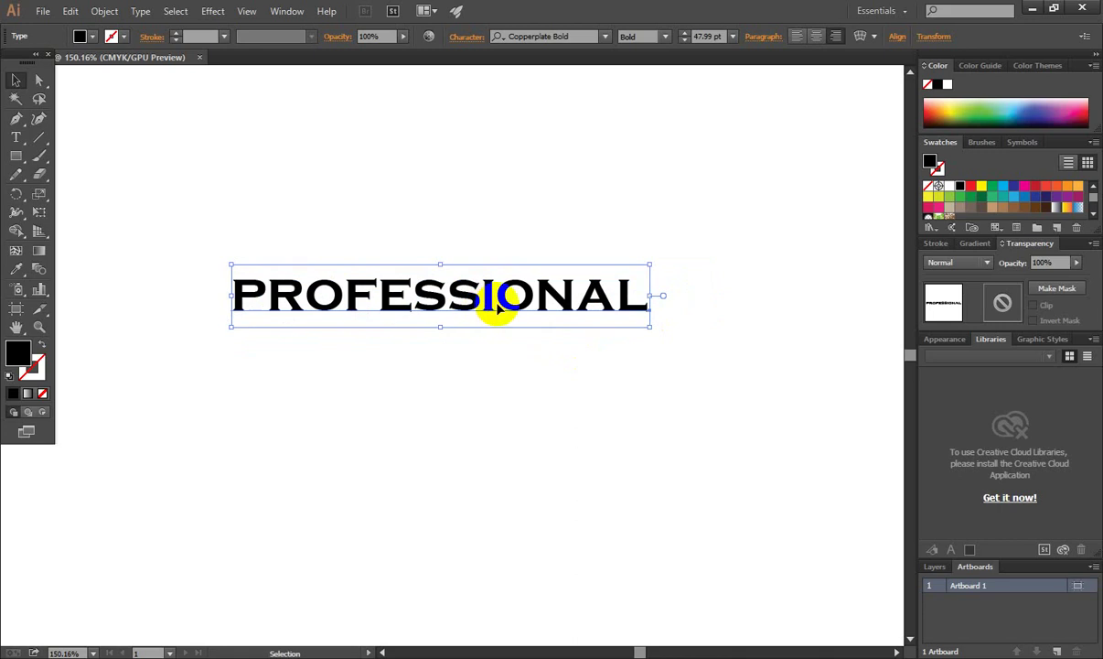
pyautogui.press('a')
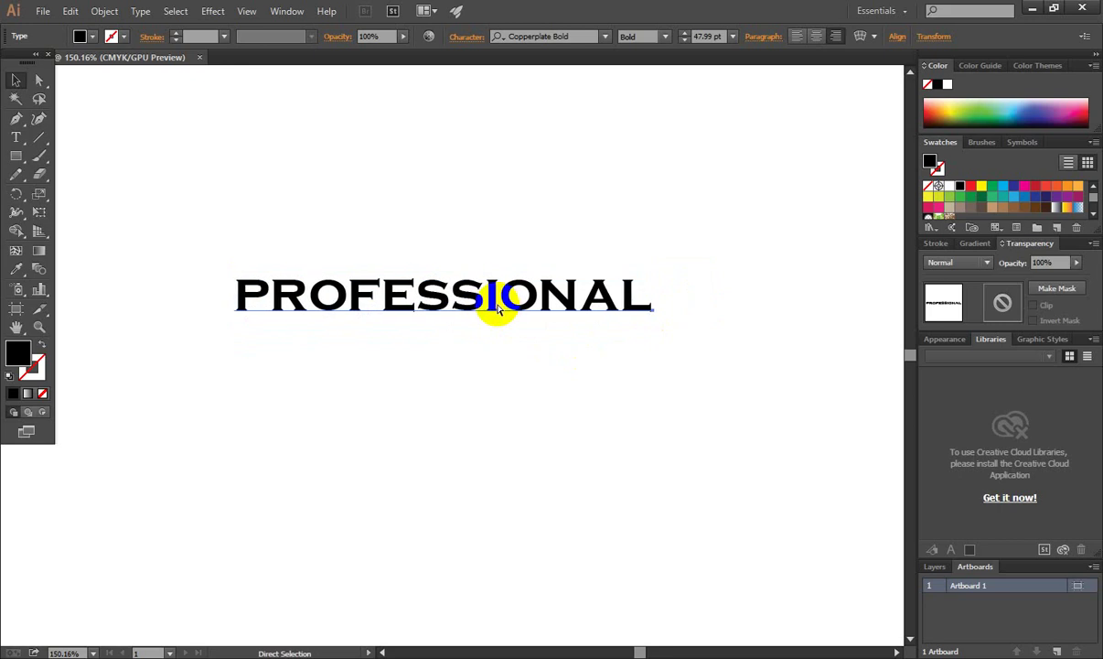
pyautogui.press('v')
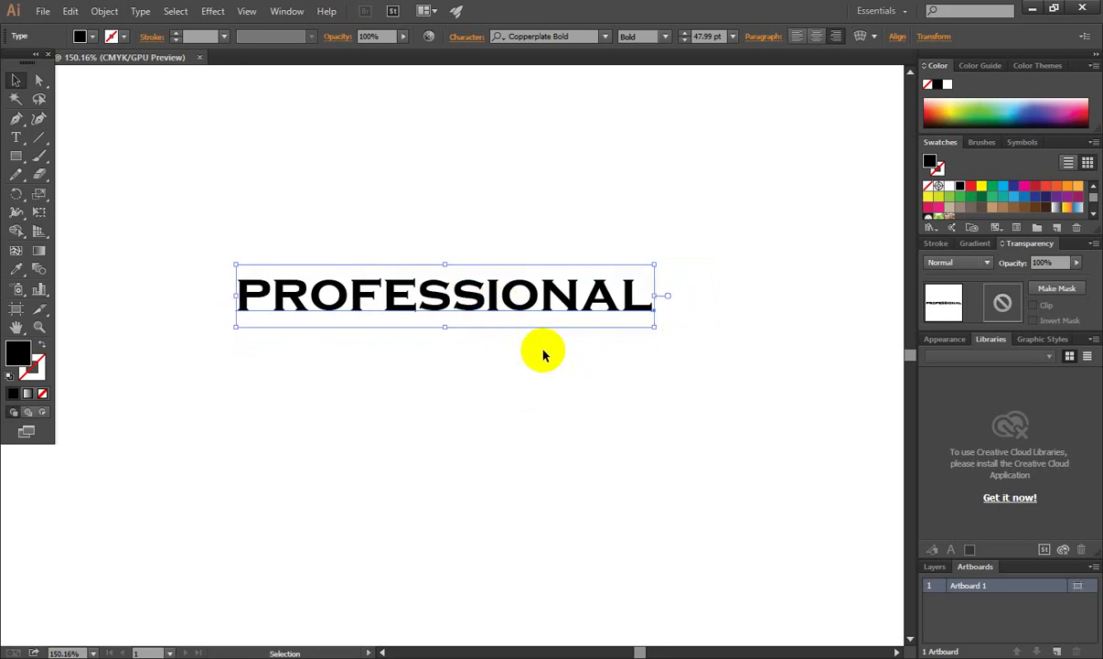
pyautogui.hotkey('alt', 'Right')
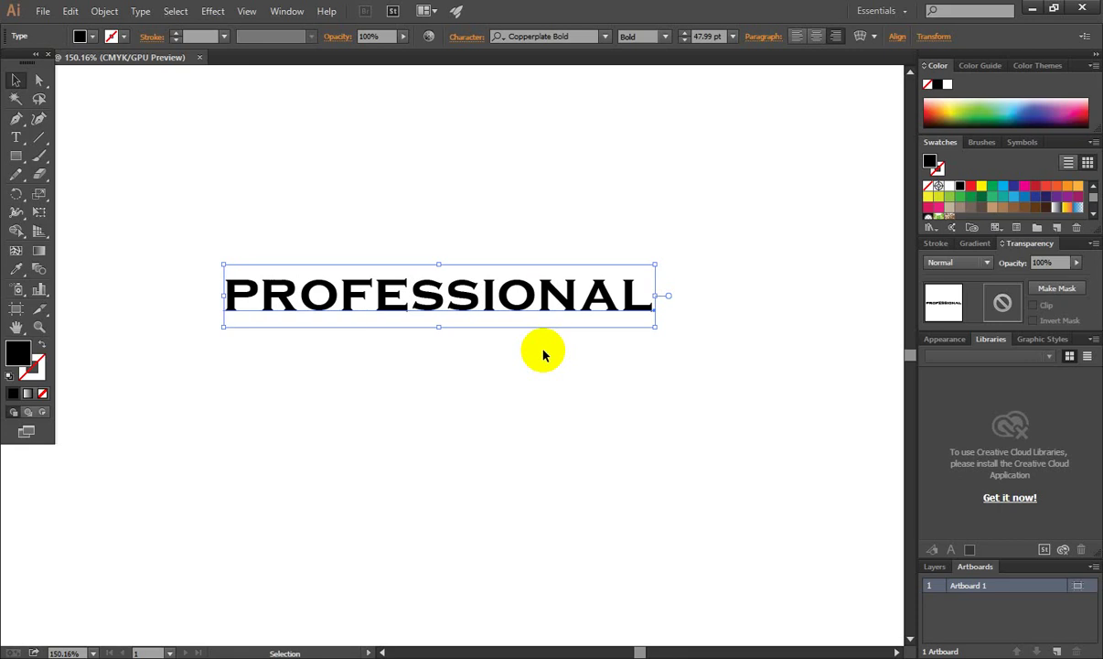
# Step: Widen PROFESSIONAL's tracking with six Alt+Right steps and centre the word on the canvas
pyautogui.click(488, 296)
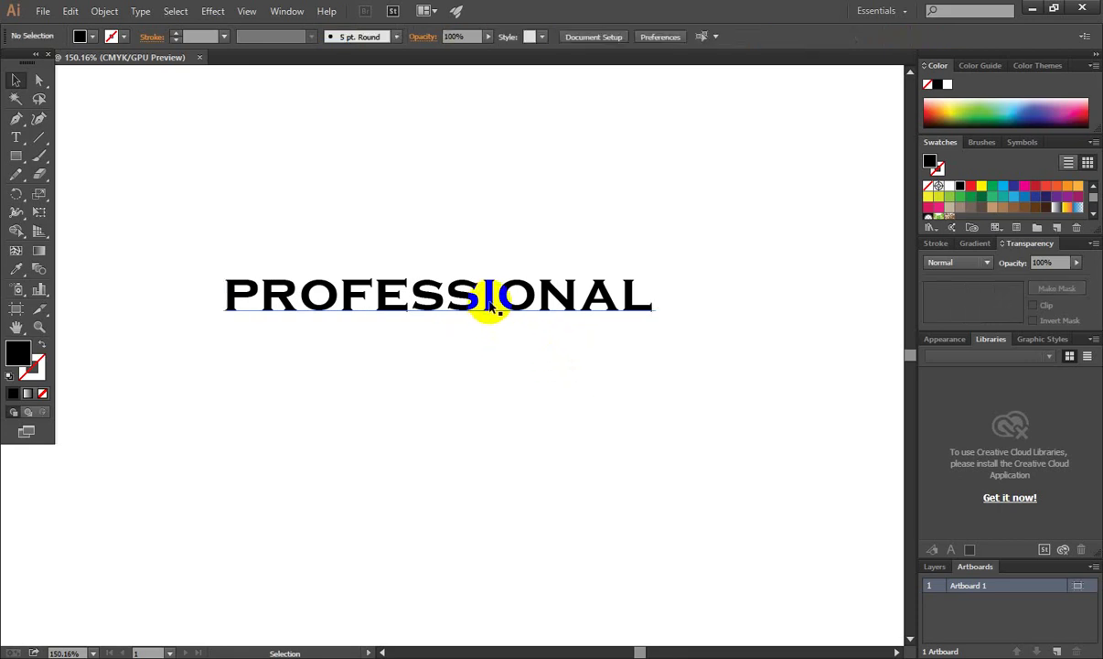
pyautogui.click(485, 297)
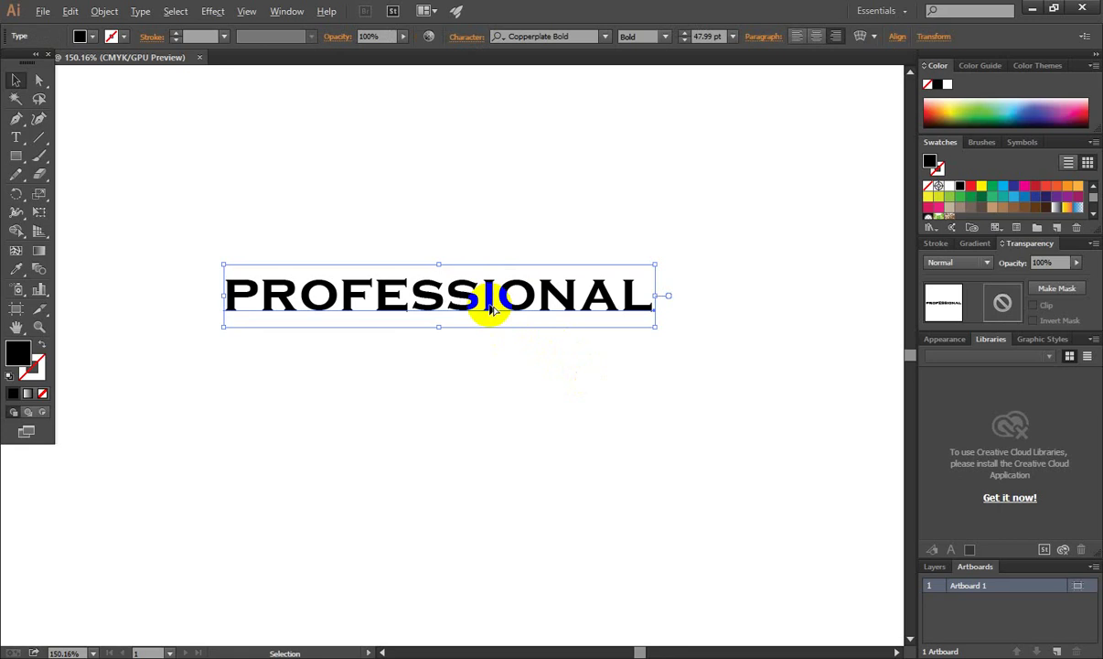
pyautogui.hotkey('alt', 'Right')
pyautogui.hotkey('alt', 'Right')
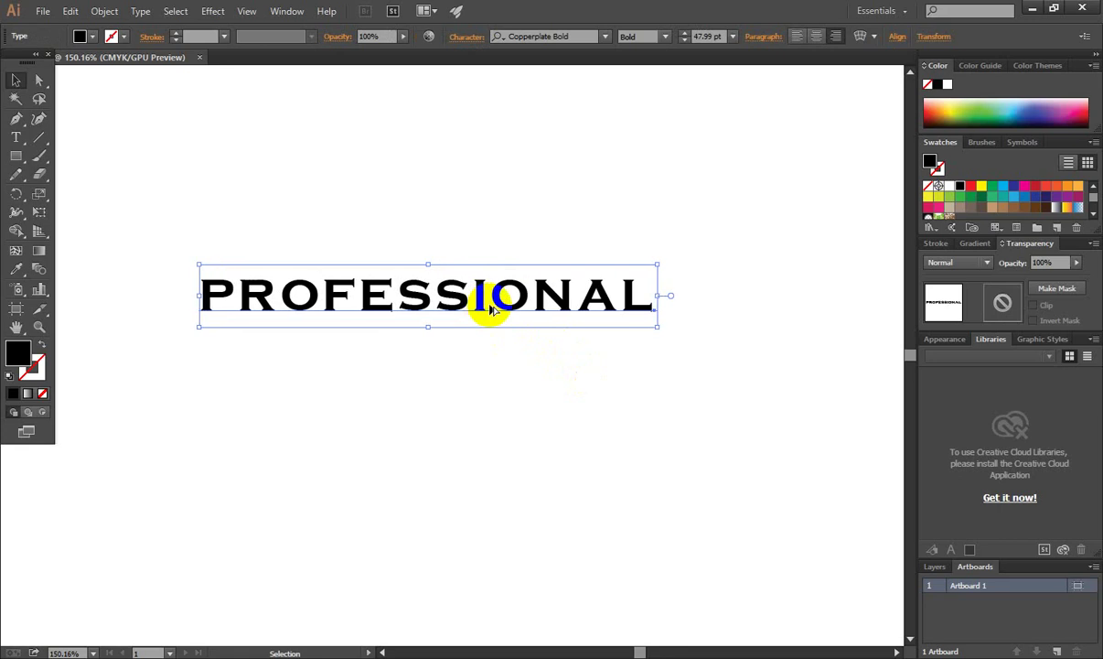
pyautogui.hotkey('alt', 'Right')
pyautogui.hotkey('alt', 'Right')
pyautogui.hotkey('alt', 'Right')
pyautogui.hotkey('alt', 'Right')
pyautogui.hotkey('alt', 'Right')
pyautogui.hotkey('alt', 'Right')
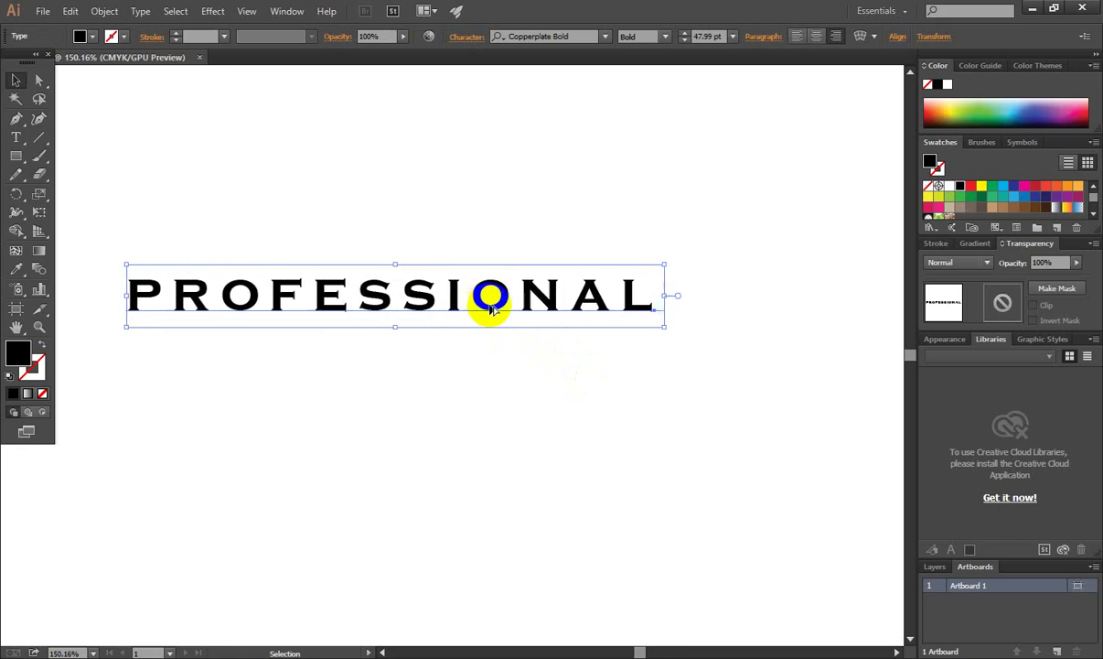
pyautogui.hotkey('alt', 'Right')
pyautogui.hotkey('alt', 'Right')
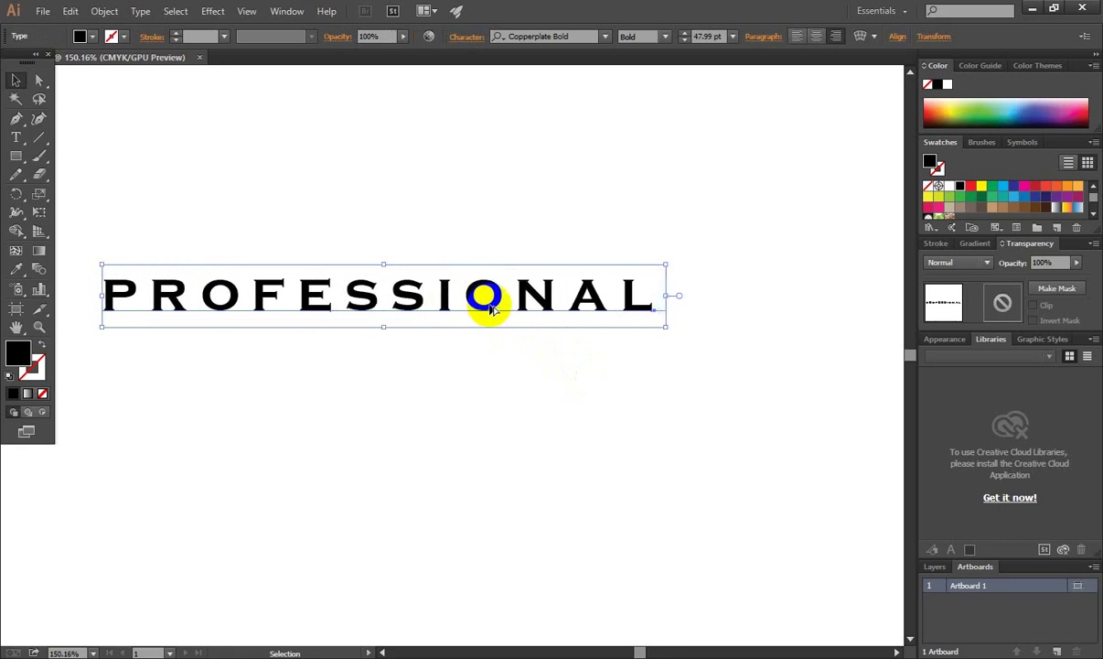
pyautogui.hotkey('alt', 'Right')
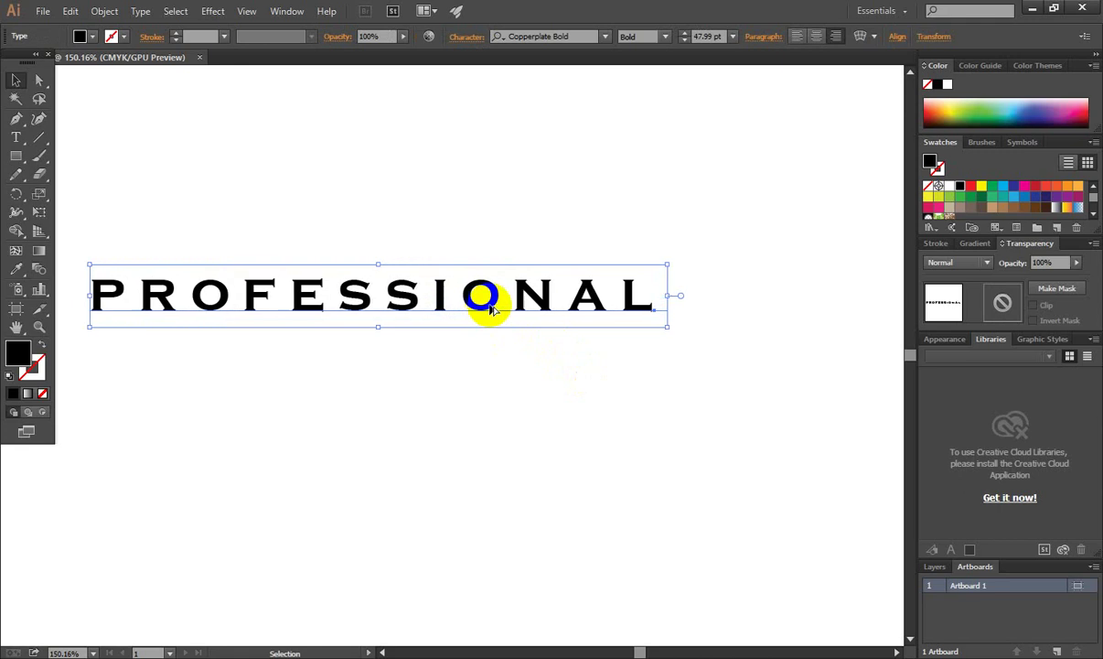
pyautogui.hotkey('alt', 'Right')
pyautogui.hotkey('alt', 'Right')
pyautogui.hotkey('alt', 'Right')
pyautogui.hotkey('alt', 'Right')
pyautogui.hotkey('alt', 'Right')
pyautogui.hotkey('alt', 'Right')
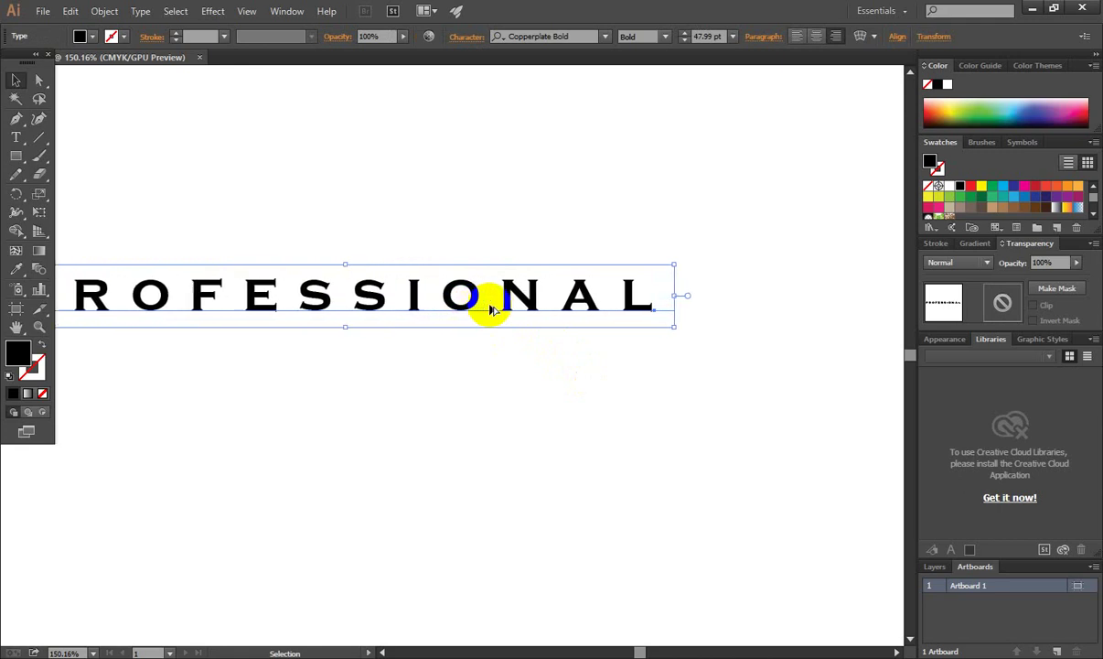
pyautogui.hotkey('alt', 'Right')
pyautogui.moveTo(263, 308); pyautogui.dragTo(411, 281)
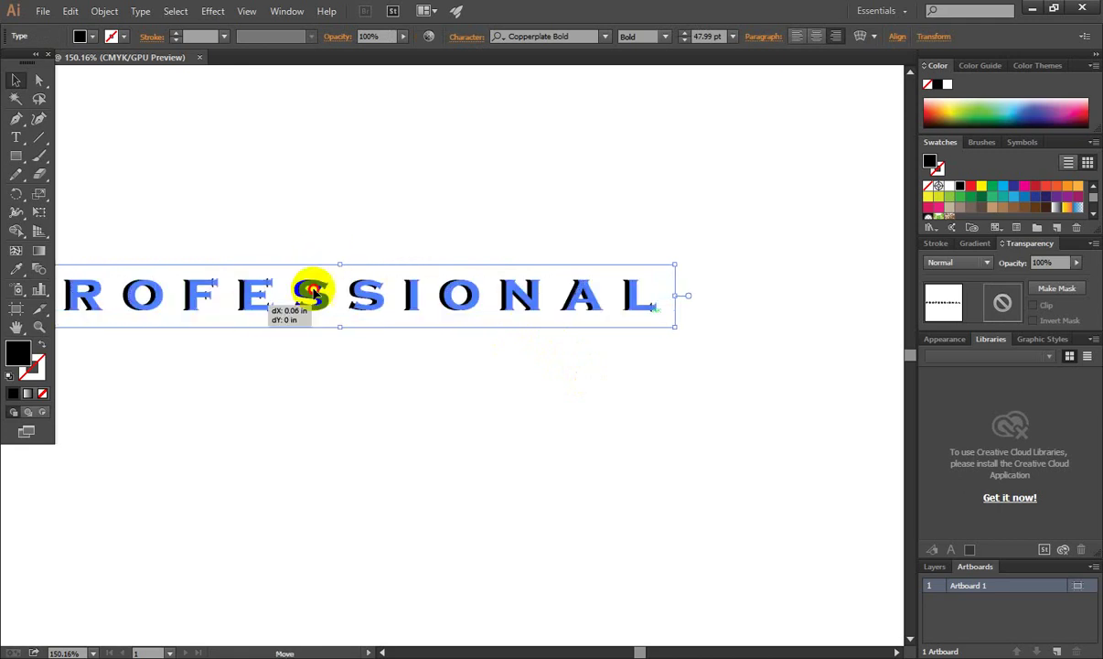
pyautogui.click(484, 388)
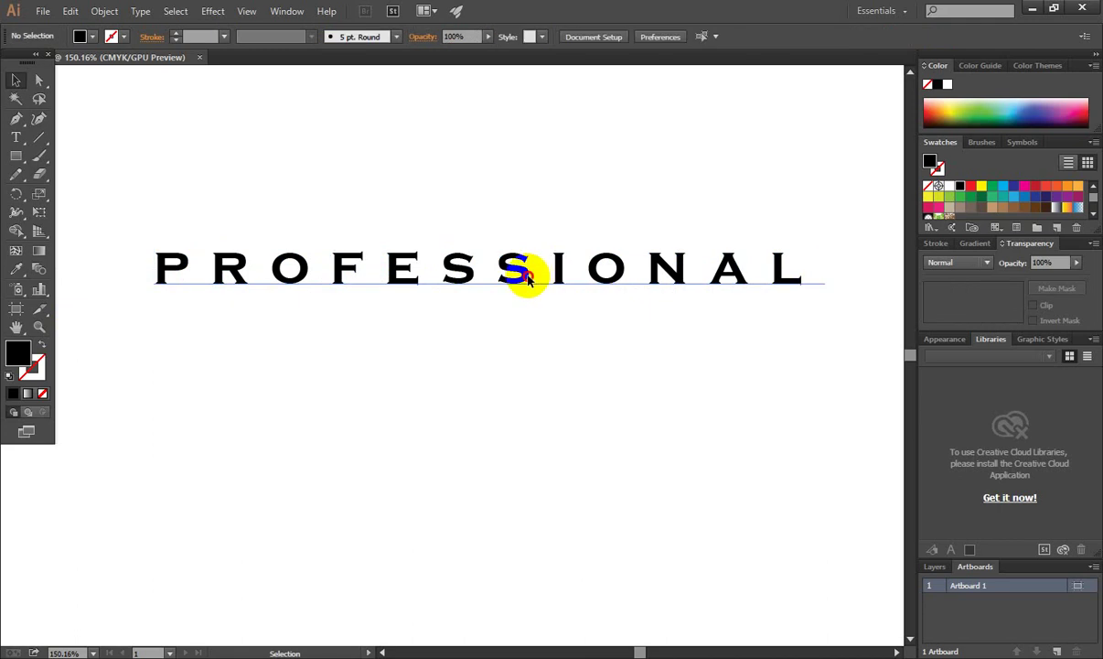
# Step: Fine-tune PROFESSIONAL's tracking to a moderate, slightly tighter width and lower the word a bit
pyautogui.click(530, 277)
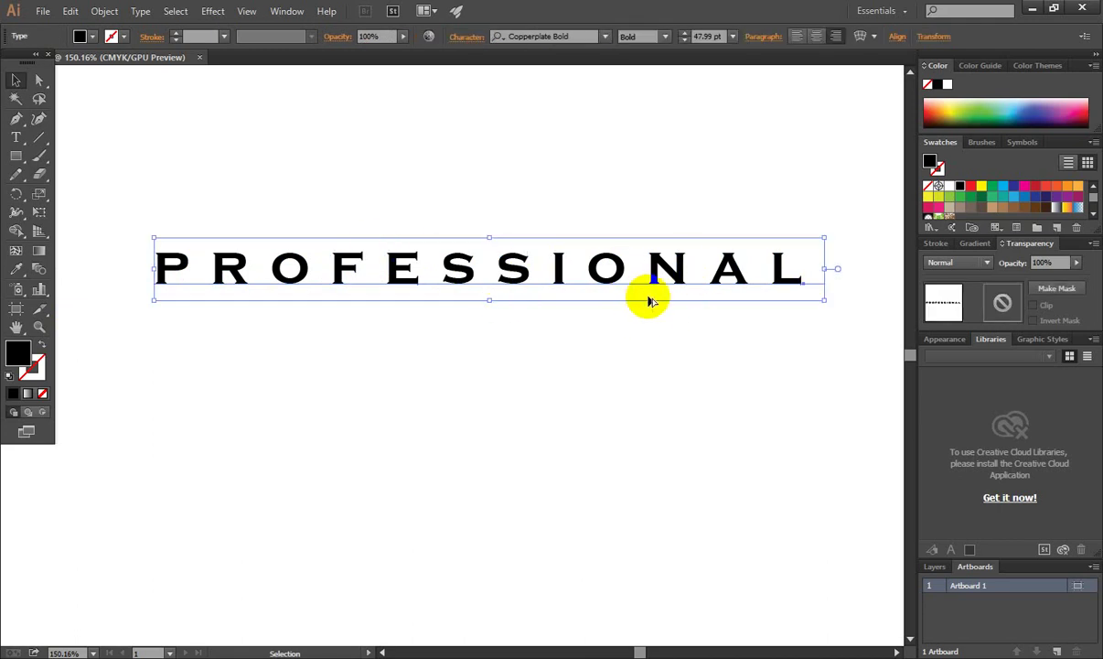
pyautogui.hotkey('alt', 'Left')
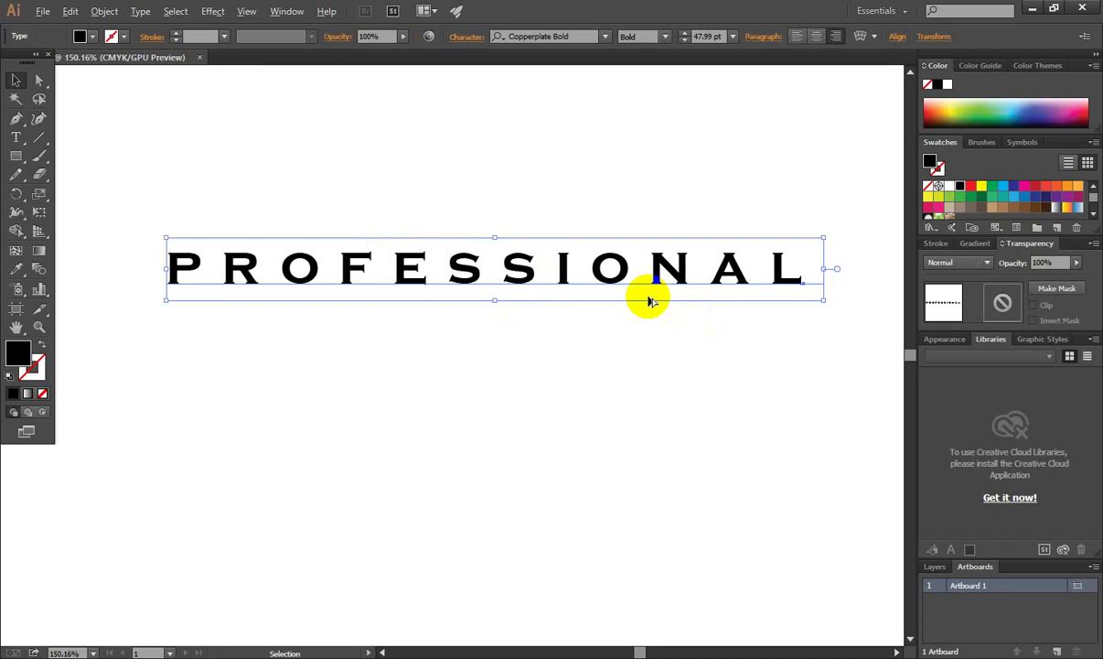
pyautogui.hotkey('alt', 'Left')
pyautogui.hotkey('alt', 'Left')
pyautogui.hotkey('alt', 'Left')
pyautogui.hotkey('alt', 'Left')
pyautogui.hotkey('alt', 'Left')
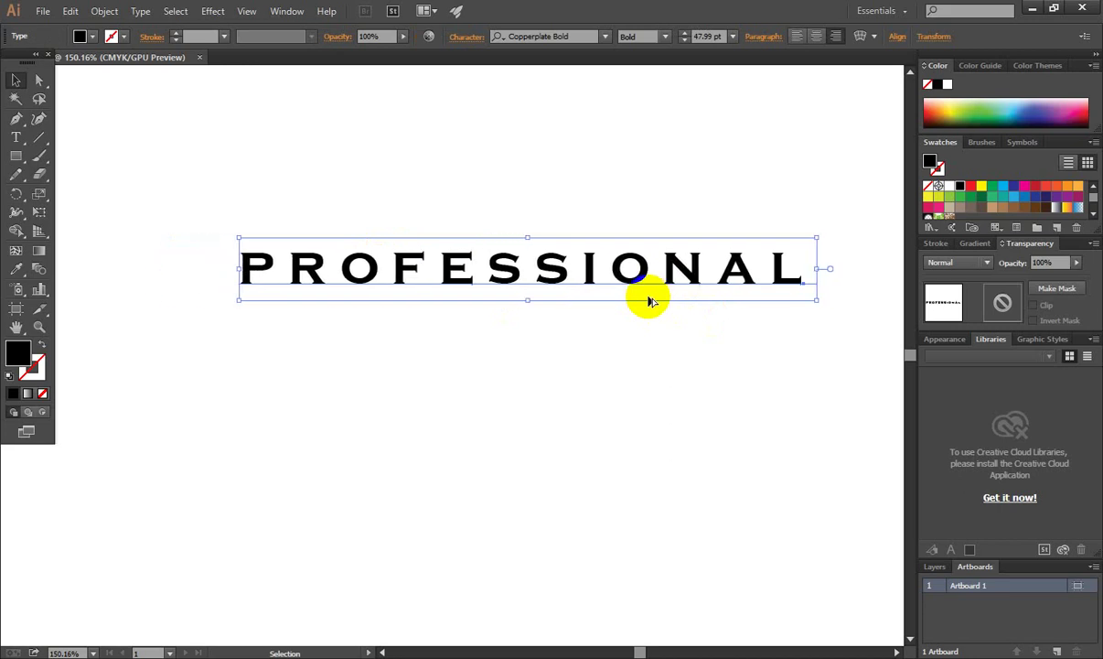
pyautogui.hotkey('alt', 'Left')
pyautogui.hotkey('alt', 'Left')
pyautogui.hotkey('alt', 'Left')
pyautogui.hotkey('alt', 'Left')
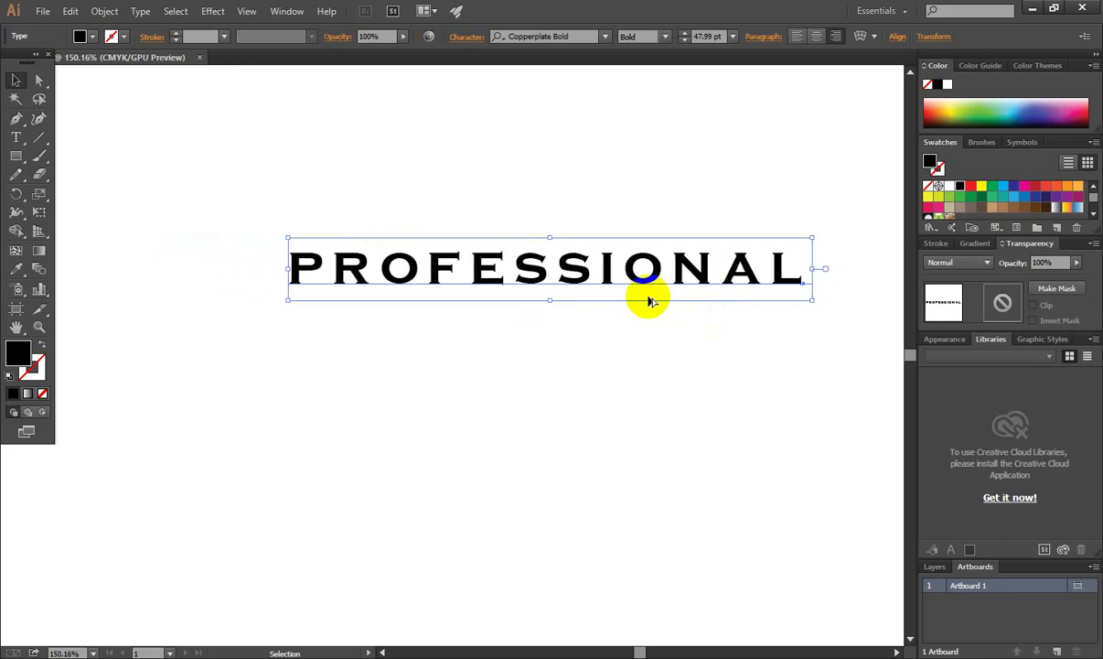
pyautogui.hotkey('alt', 'Right')
pyautogui.hotkey('alt', 'Right')
pyautogui.hotkey('alt', 'Right')
pyautogui.hotkey('alt', 'Right')
pyautogui.hotkey('alt', 'Right')
pyautogui.hotkey('alt', 'Right')
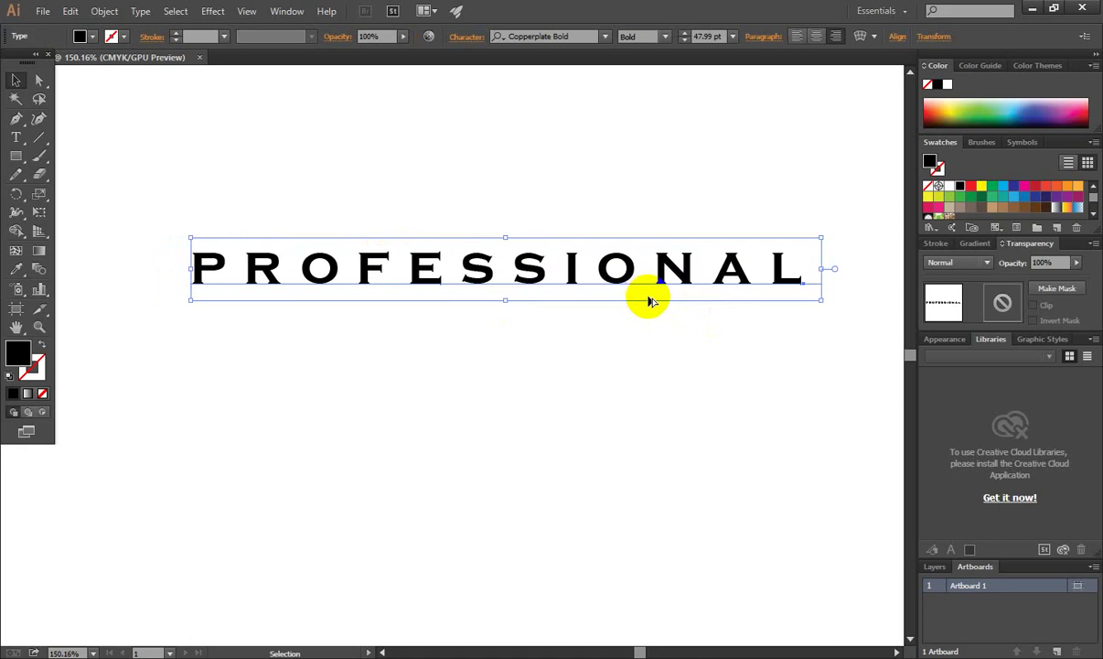
pyautogui.hotkey('alt', 'Right')
pyautogui.hotkey('alt', 'Right')
pyautogui.hotkey('alt', 'Right')
pyautogui.hotkey('alt', 'Left')
pyautogui.hotkey('alt', 'Left')
pyautogui.hotkey('alt', 'Left')
pyautogui.hotkey('alt', 'Left')
pyautogui.hotkey('alt', 'Left')
pyautogui.hotkey('alt', 'Left')
pyautogui.hotkey('alt', 'Left')
pyautogui.hotkey('alt', 'Left')
pyautogui.hotkey('alt', 'Right')
pyautogui.hotkey('alt', 'Right')
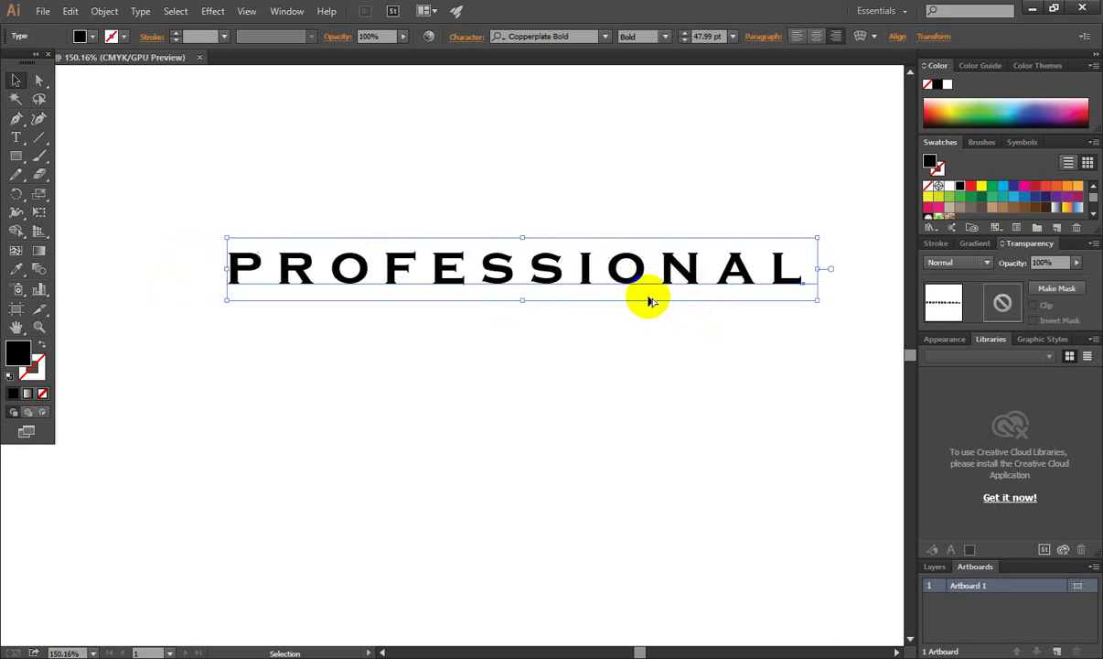
pyautogui.hotkey('alt', 'Right')
pyautogui.hotkey('alt', 'Right')
pyautogui.hotkey('alt', 'Right')
pyautogui.hotkey('alt', 'Right')
pyautogui.hotkey('alt', 'Right')
pyautogui.hotkey('alt', 'Right')
pyautogui.hotkey('alt', 'Right')
pyautogui.hotkey('alt', 'Right')
pyautogui.hotkey('alt', 'Right')
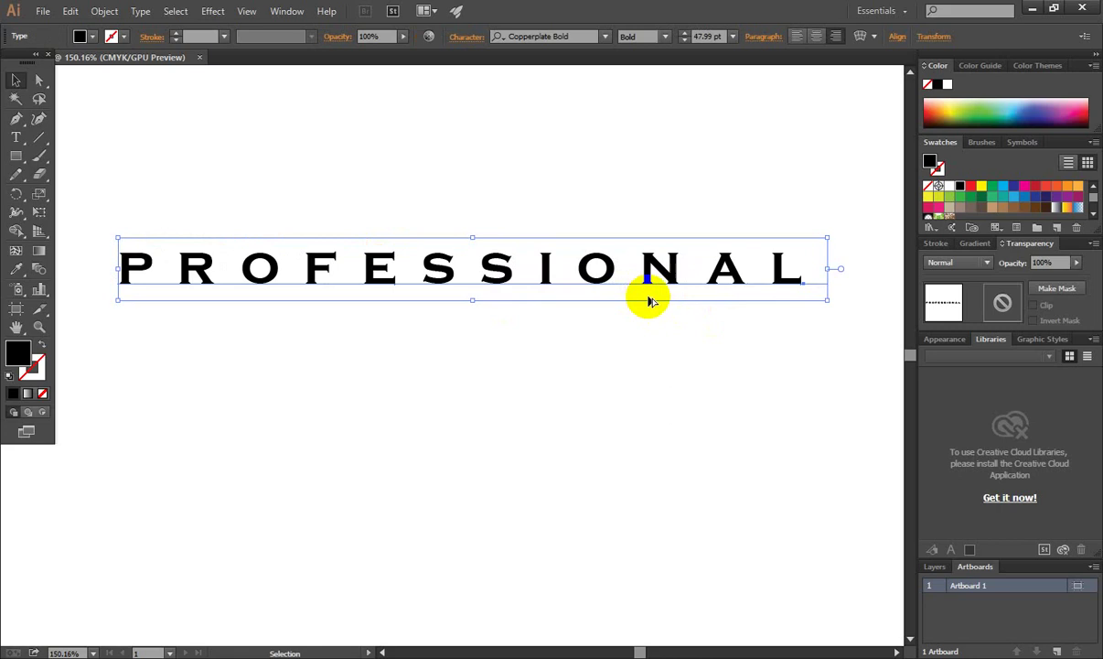
pyautogui.hotkey('alt', 'Left')
pyautogui.hotkey('alt', 'Left')
pyautogui.hotkey('alt', 'Left')
pyautogui.hotkey('alt', 'Left')
pyautogui.hotkey('alt', 'Left')
pyautogui.hotkey('alt', 'Left')
pyautogui.hotkey('alt', 'Left')
pyautogui.hotkey('alt', 'Left')
pyautogui.hotkey('alt', 'Left')
pyautogui.hotkey('alt', 'Left')
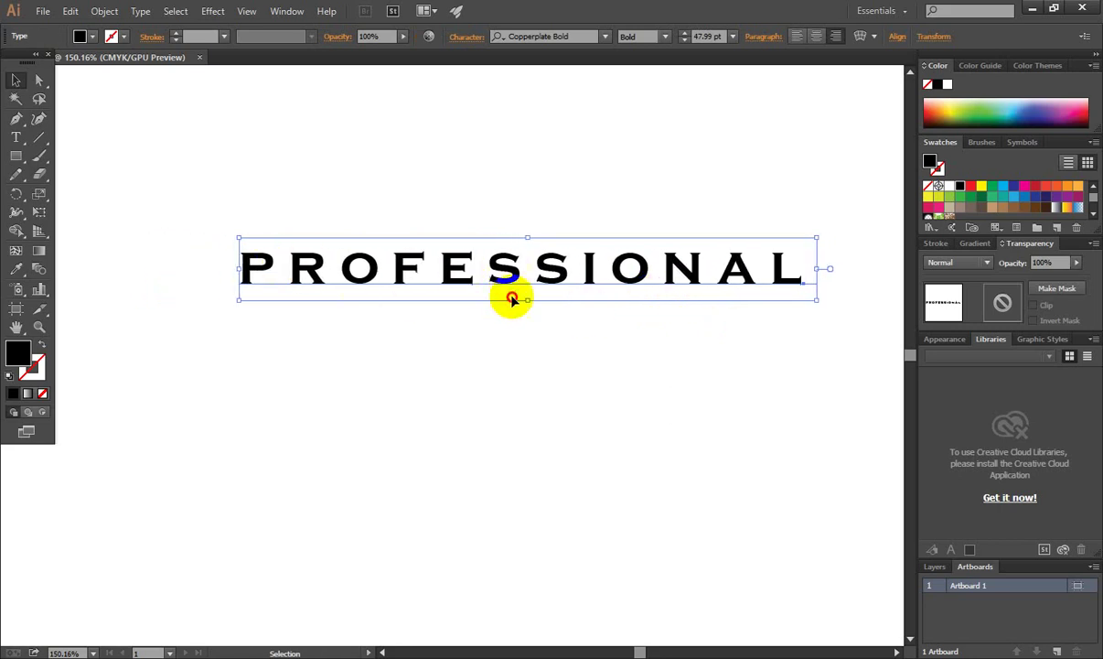
pyautogui.moveTo(512, 296); pyautogui.dragTo(512, 314)
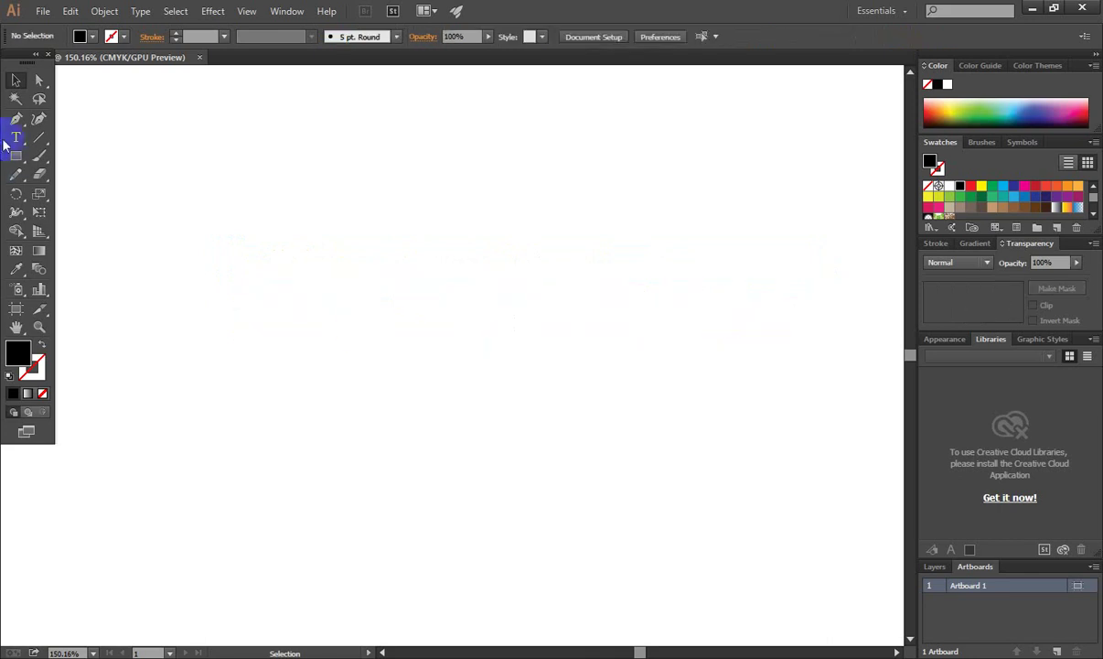
# Step: Add placeholder text 'GK S.DJGKLSDMGLKSDJG', centre-align it, and place it near the canvas middle
pyautogui.click(15, 137)
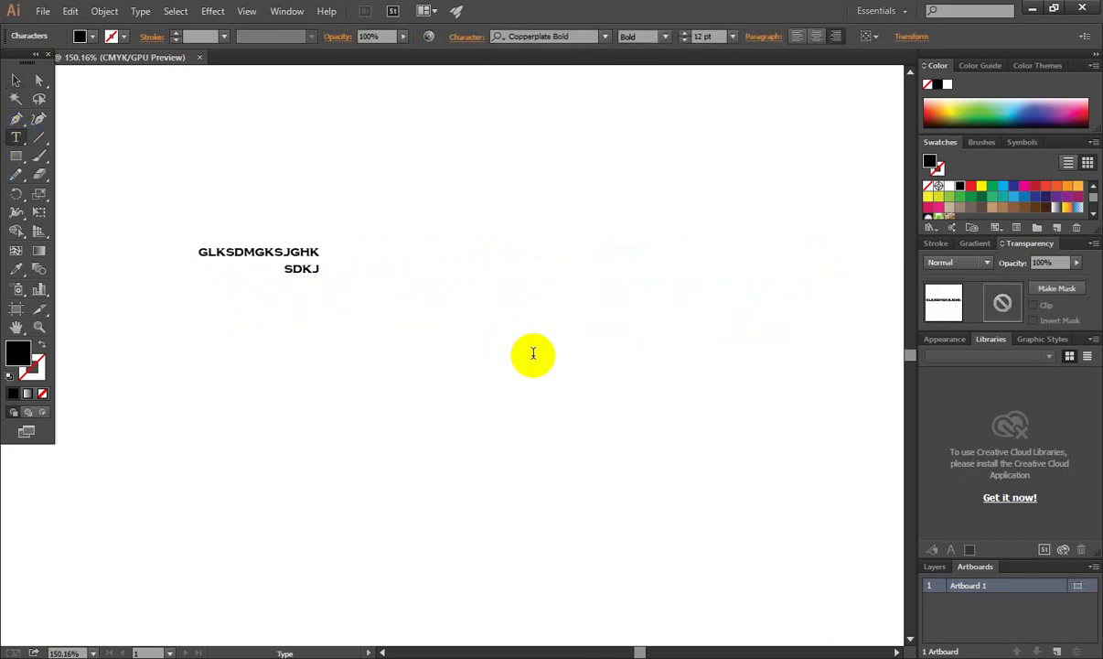
pyautogui.write('GK S.DJG')
pyautogui.write('KLSDMGLKSDJG')
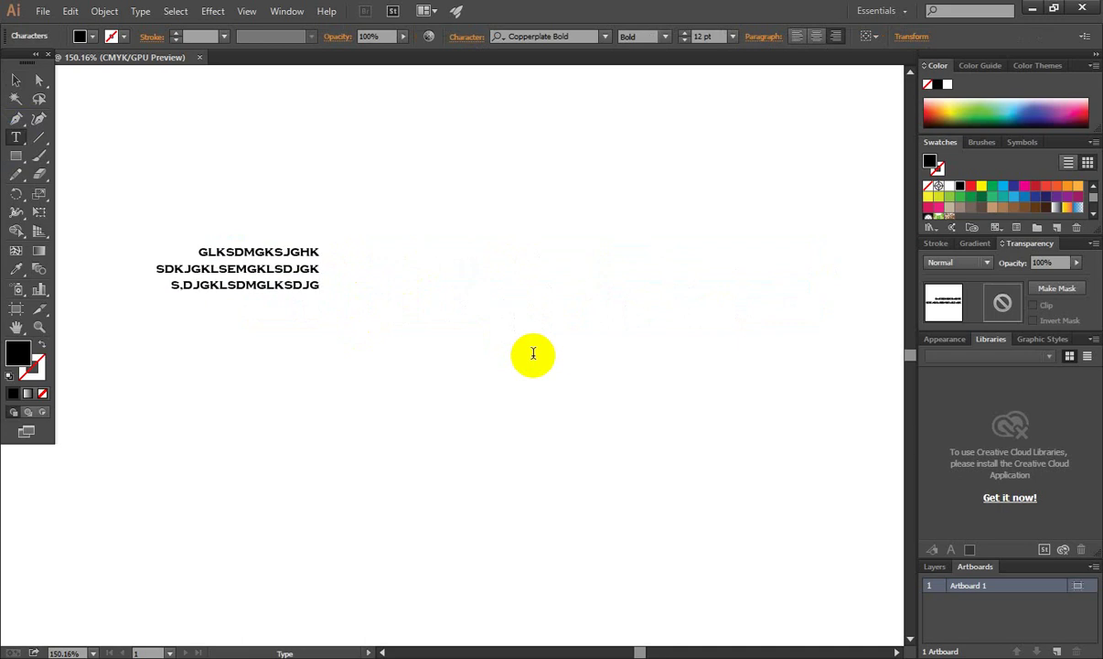
pyautogui.click(15, 79)
pyautogui.moveTo(260, 280); pyautogui.dragTo(429, 300)
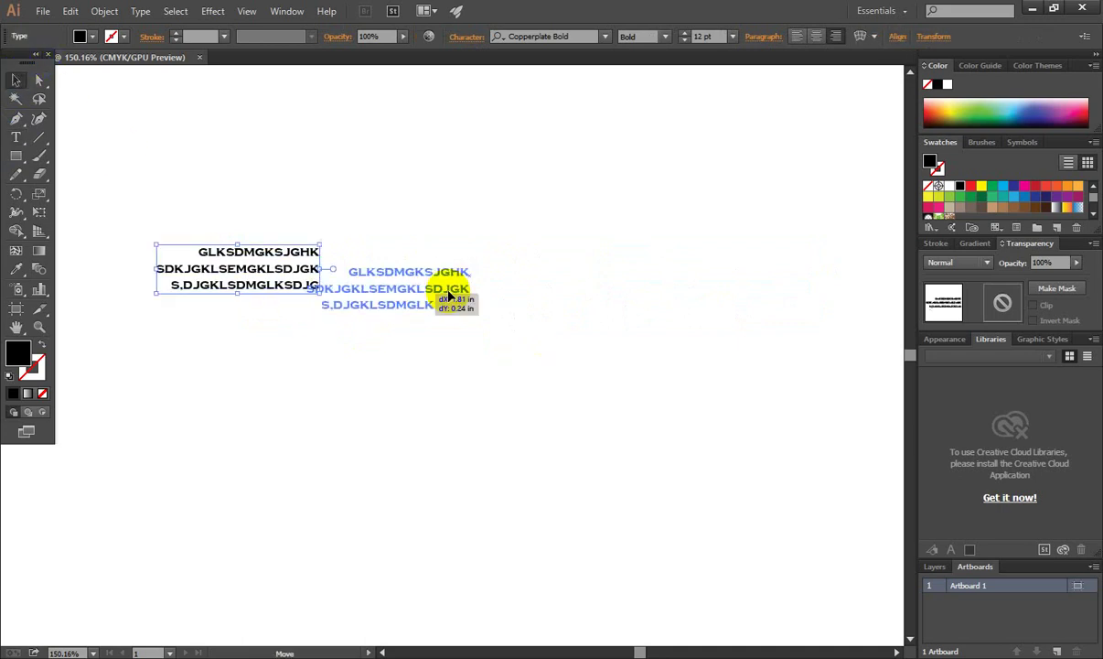
pyautogui.click(816, 36)
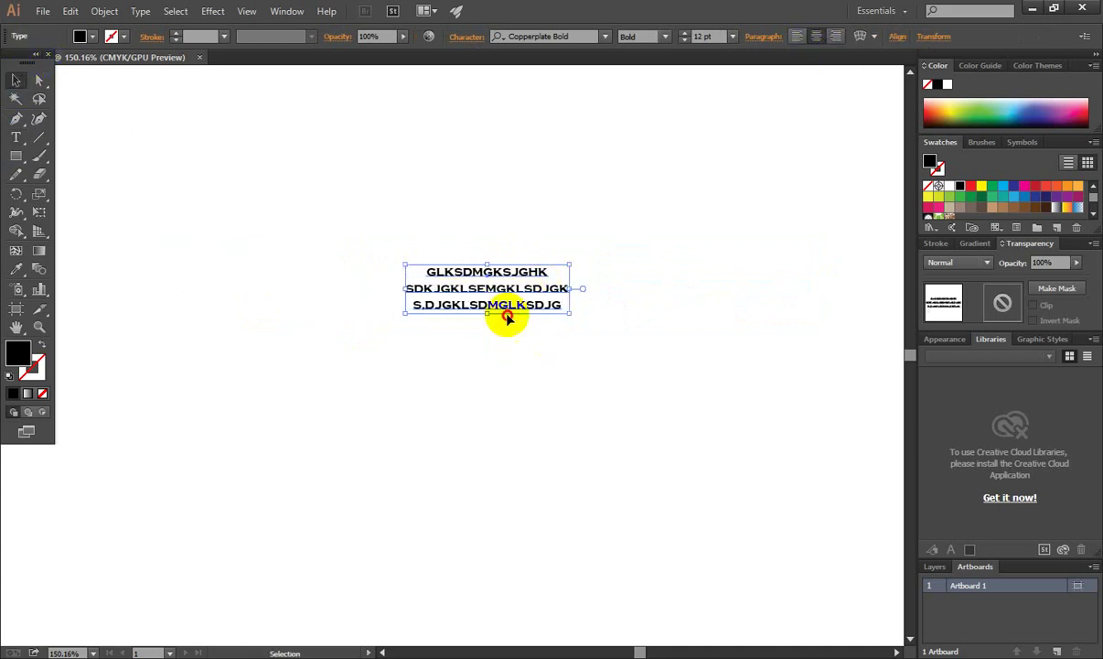
pyautogui.moveTo(505, 315); pyautogui.dragTo(554, 388)
# Step: Widen the leading of the three placeholder lines with Alt+Down until they sit far apart
pyautogui.scroll(2, 564, 348)
pyautogui.scroll(2, 564, 374)
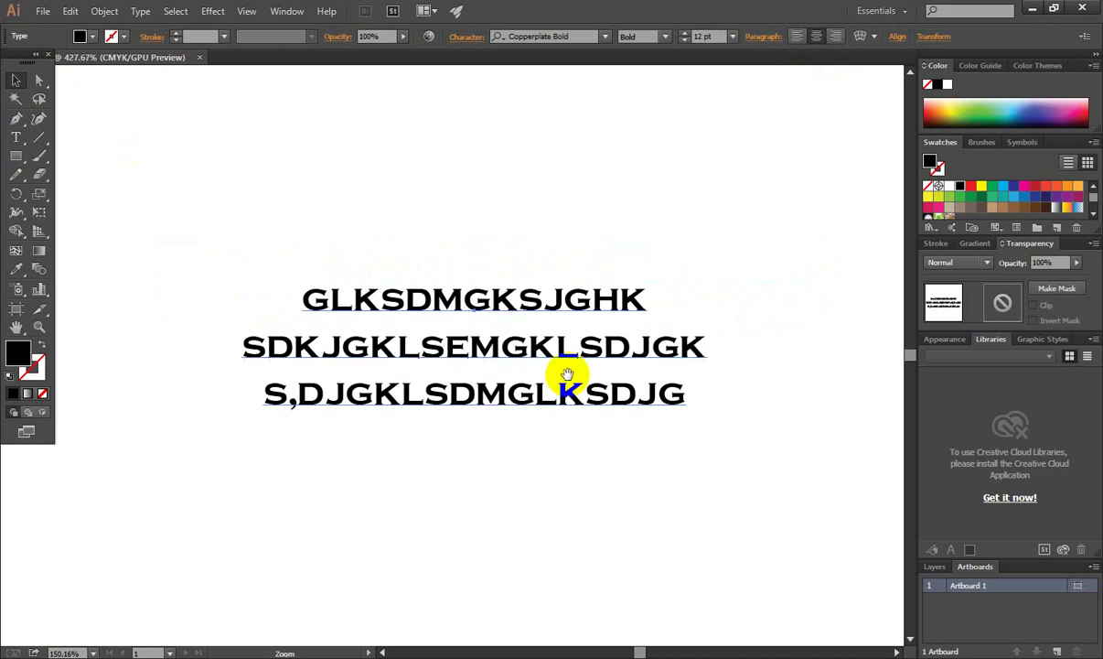
pyautogui.scroll(2, 485, 276)
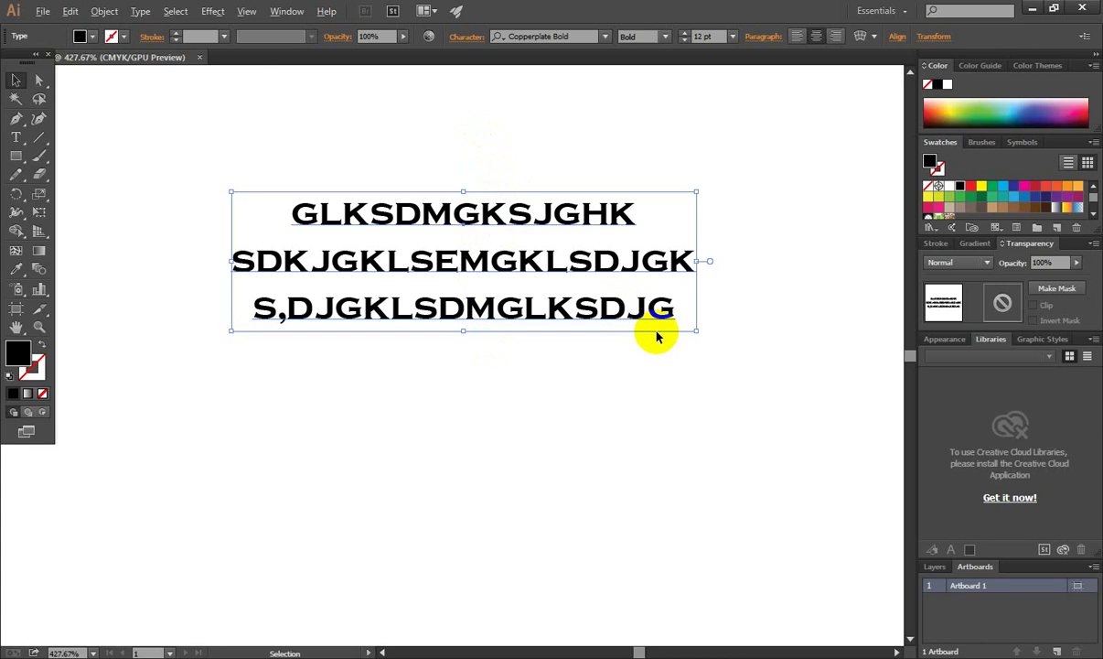
pyautogui.hotkey('alt', 'Down')
pyautogui.hotkey('alt', 'Down')
pyautogui.hotkey('alt', 'Down')
pyautogui.hotkey('alt', 'Down')
pyautogui.hotkey('alt', 'Down')
pyautogui.hotkey('alt', 'Down')
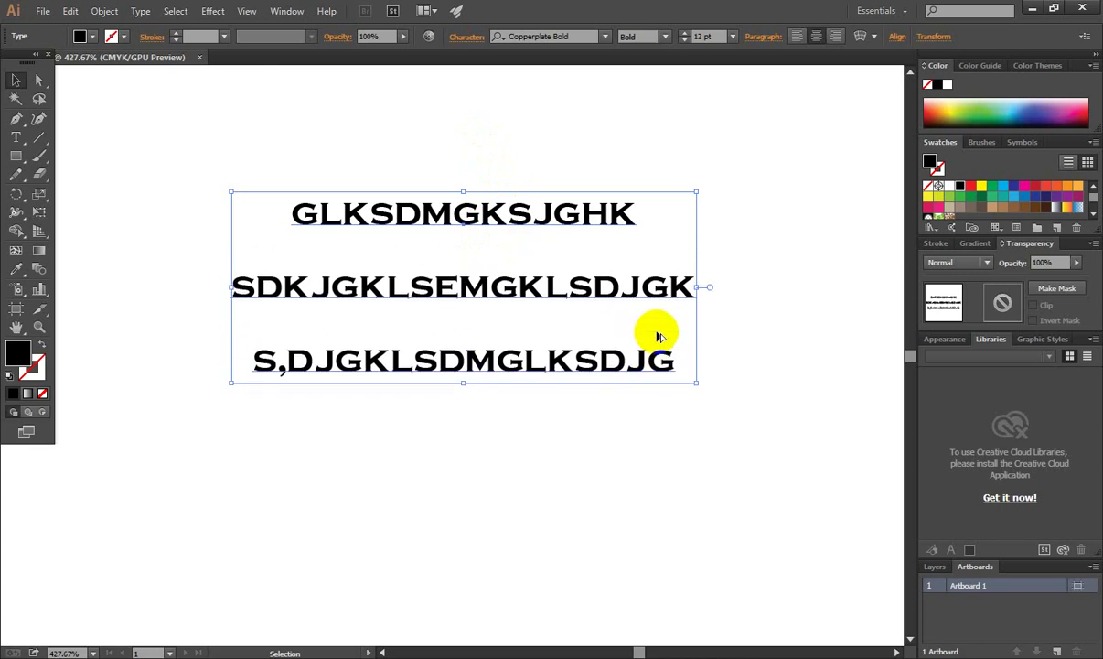
pyautogui.hotkey('alt', 'Down')
pyautogui.hotkey('alt', 'Down')
pyautogui.hotkey('alt', 'Down')
pyautogui.hotkey('alt', 'Down')
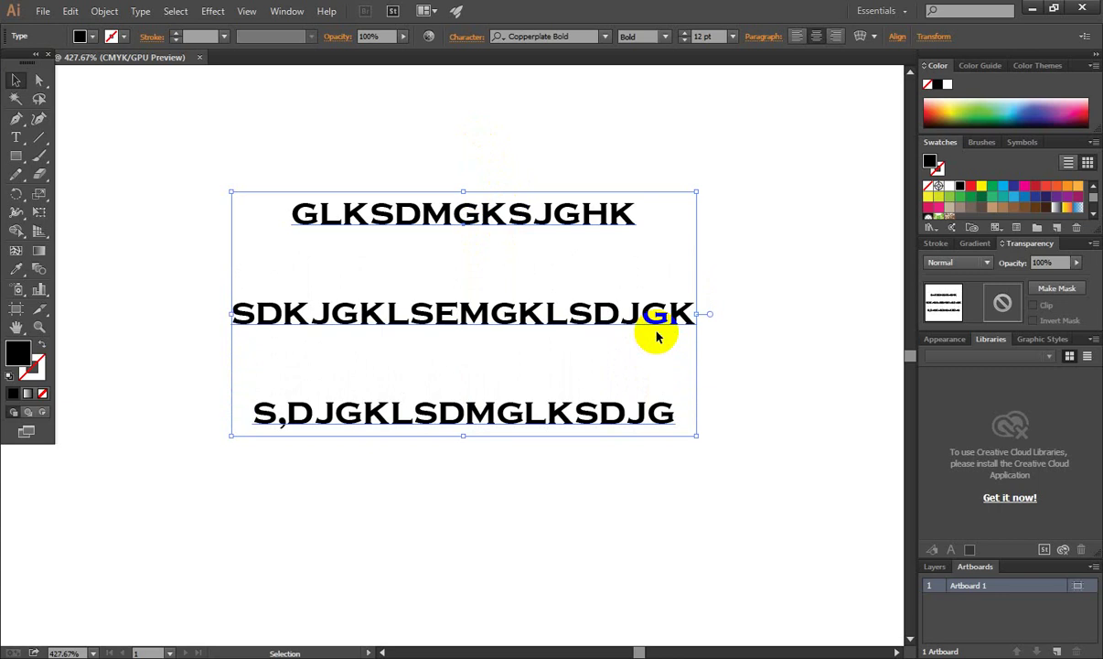
pyautogui.hotkey('alt', 'Down')
pyautogui.hotkey('alt', 'Down')
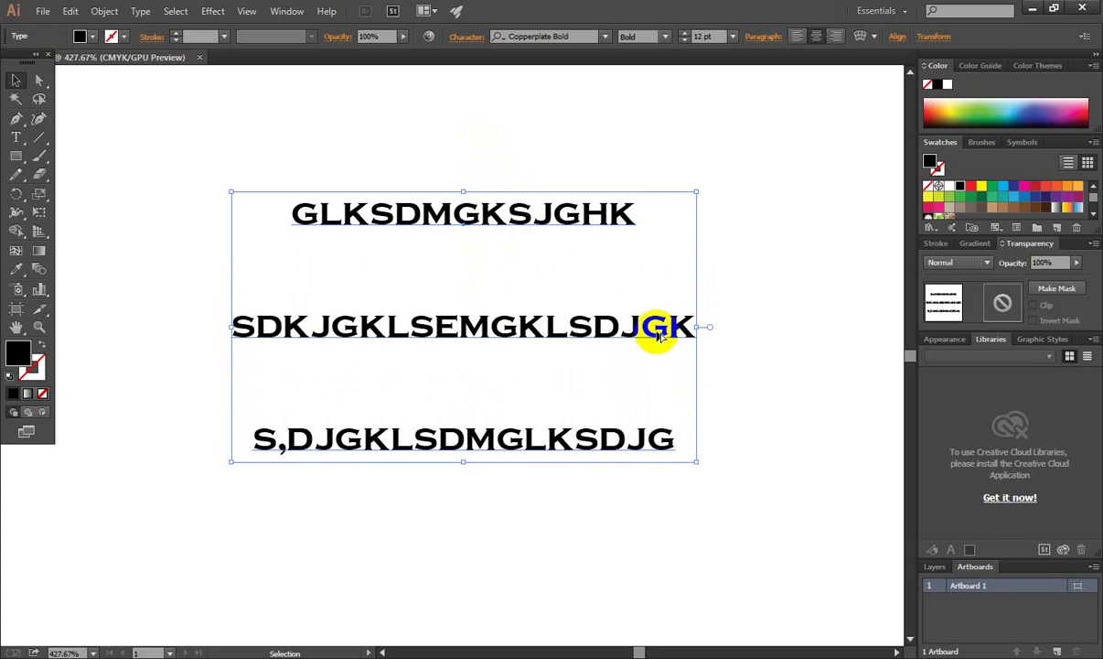
pyautogui.hotkey('alt', 'Up')
pyautogui.hotkey('alt', 'Up')
pyautogui.hotkey('alt', 'Up')
pyautogui.hotkey('alt', 'Up')
pyautogui.hotkey('alt', 'Up')
pyautogui.hotkey('alt', 'Up')
pyautogui.hotkey('alt', 'Up')
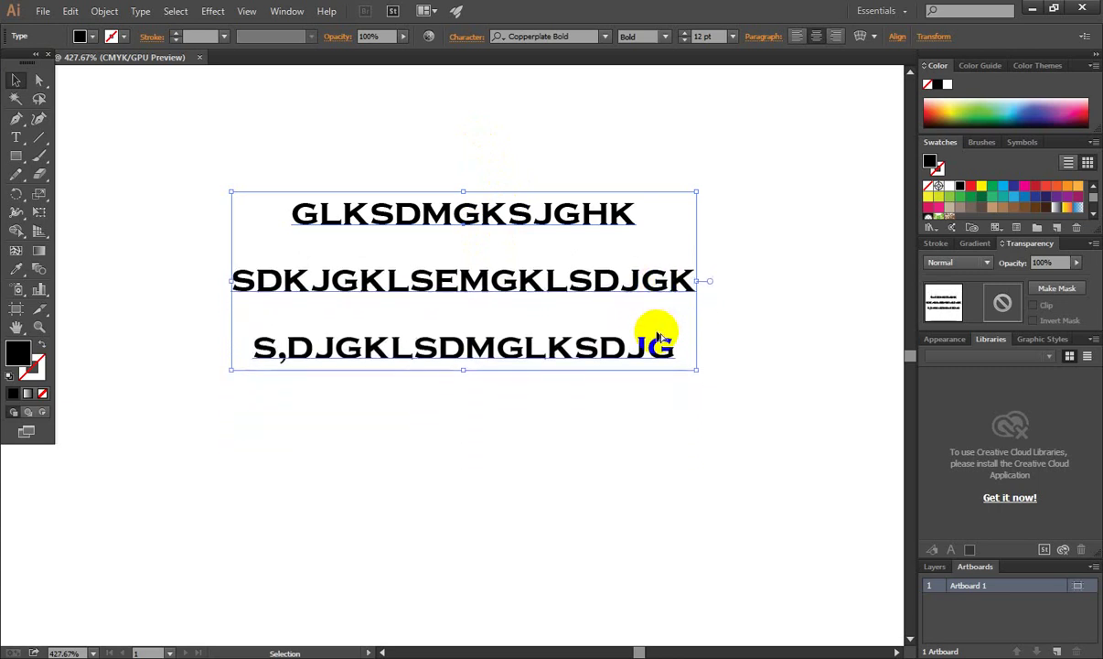
pyautogui.hotkey('alt', 'Up')
pyautogui.hotkey('alt', 'Up')
pyautogui.hotkey('alt', 'Up')
pyautogui.hotkey('alt', 'Up')
pyautogui.hotkey('alt', 'Up')
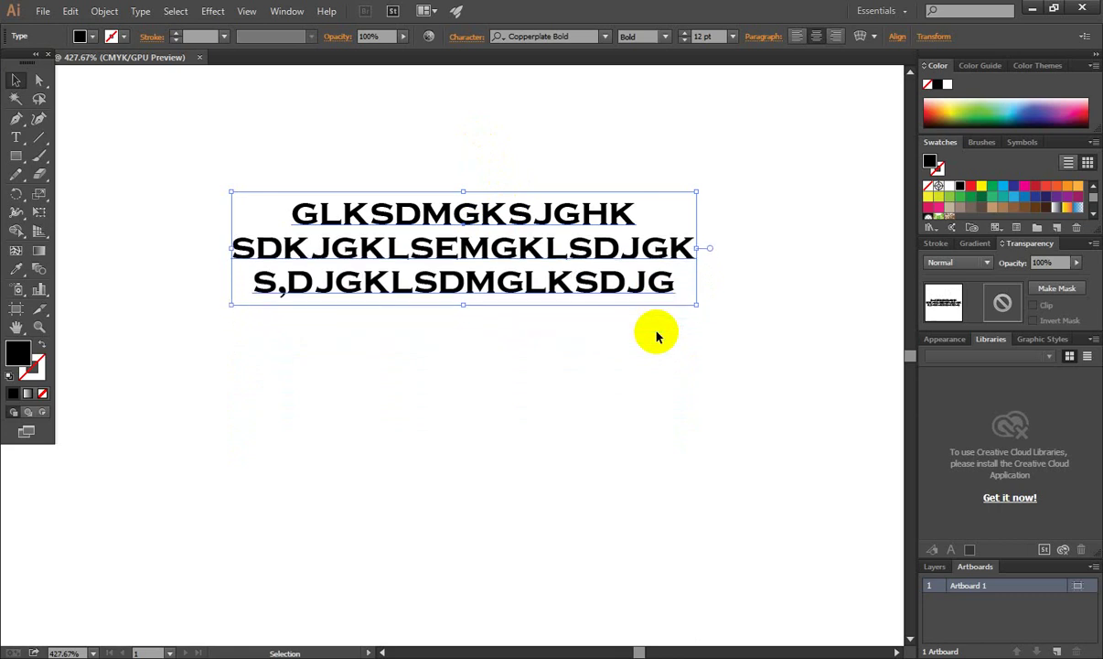
pyautogui.hotkey('alt', 'Down')
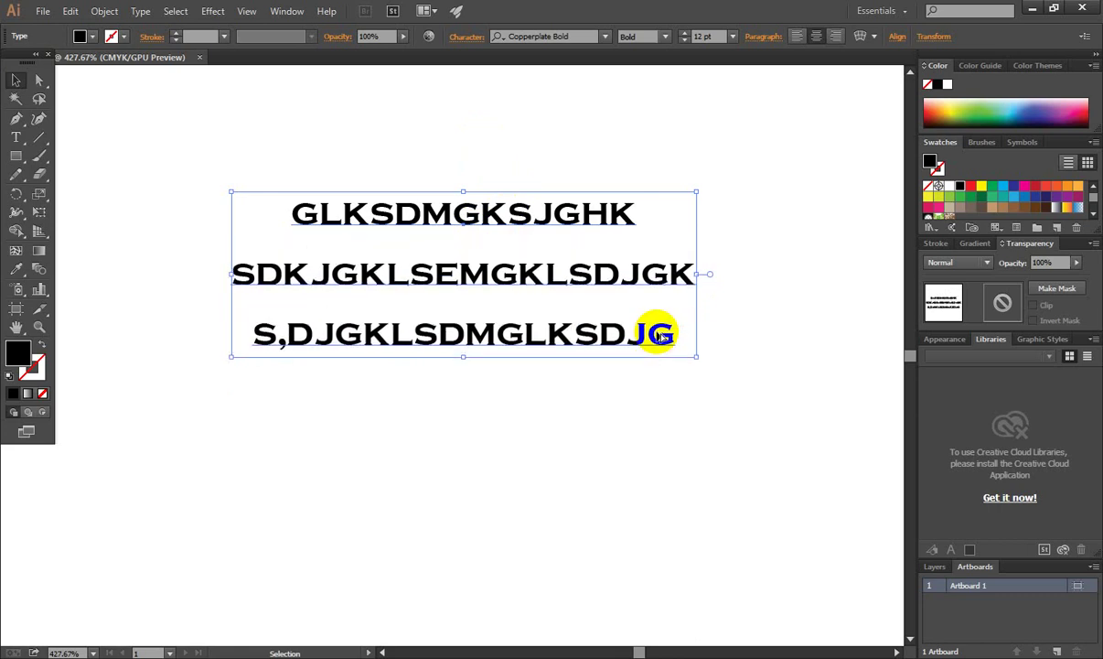
pyautogui.hotkey('alt', 'Down')
pyautogui.hotkey('alt', 'Up')
pyautogui.hotkey('alt', 'Up')
pyautogui.hotkey('alt', 'Up')
pyautogui.hotkey('alt', 'Up')
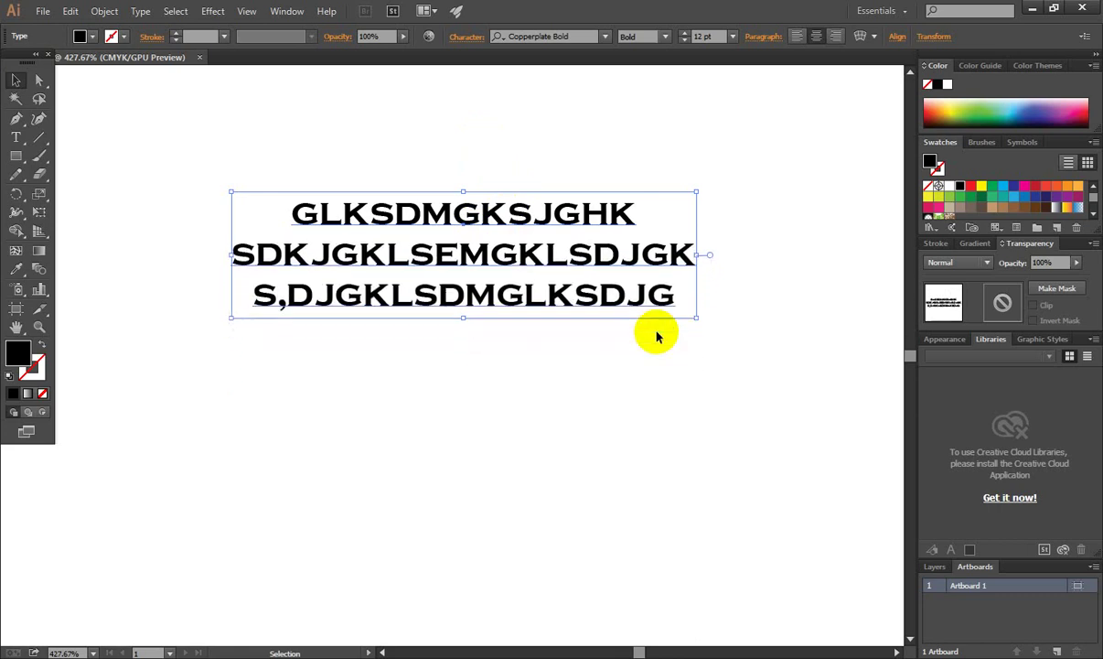
pyautogui.hotkey('alt', 'Up')
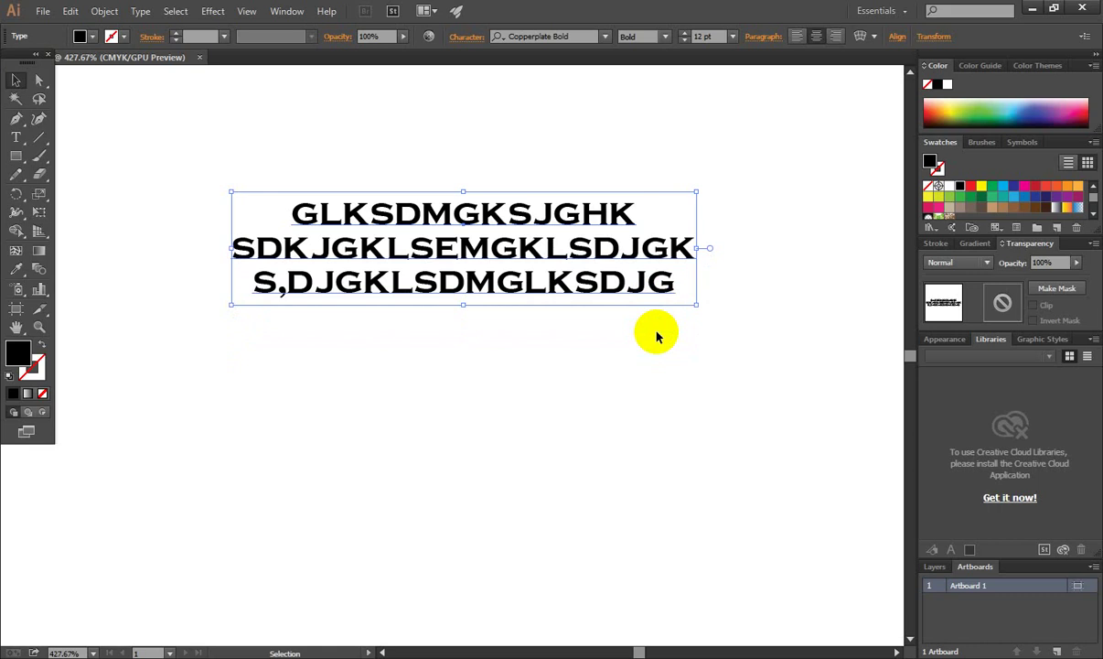
pyautogui.hotkey('alt', 'Down')
pyautogui.hotkey('alt', 'Down')
pyautogui.hotkey('alt', 'Down')
pyautogui.hotkey('alt', 'Down')
pyautogui.hotkey('alt', 'Down')
pyautogui.hotkey('alt', 'Down')
pyautogui.hotkey('alt', 'Down')
pyautogui.hotkey('alt', 'Down')
pyautogui.hotkey('alt', 'Down')
pyautogui.hotkey('alt', 'Down')
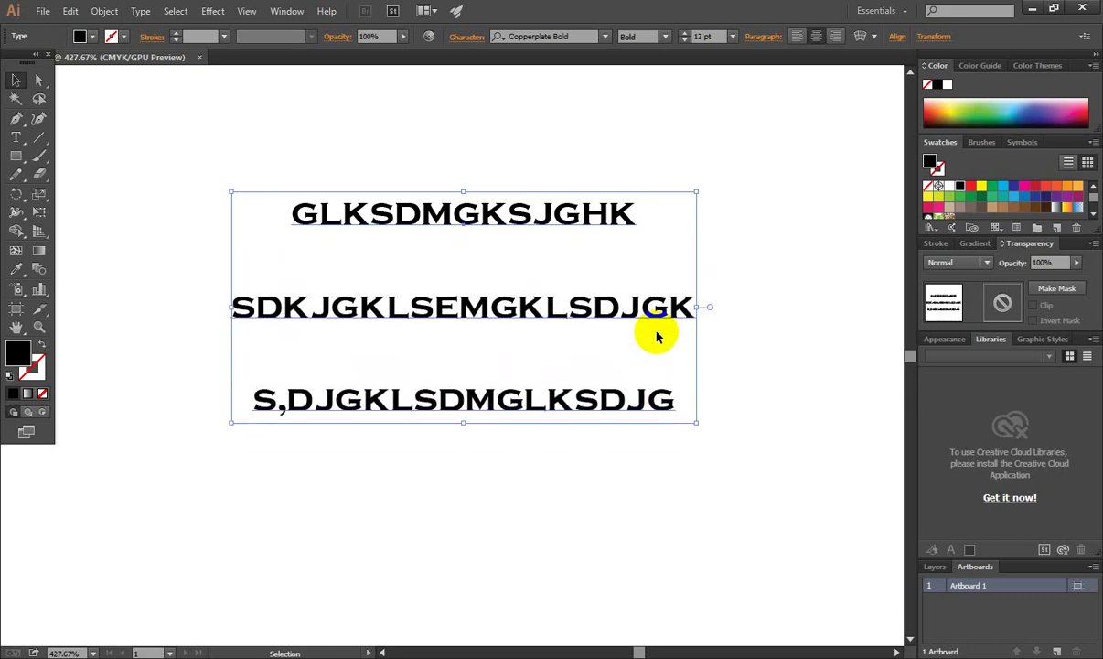
pyautogui.hotkey('alt', 'Down')
pyautogui.hotkey('alt', 'Down')
pyautogui.hotkey('alt', 'Down')
pyautogui.hotkey('alt', 'Down')
pyautogui.hotkey('alt', 'Down')
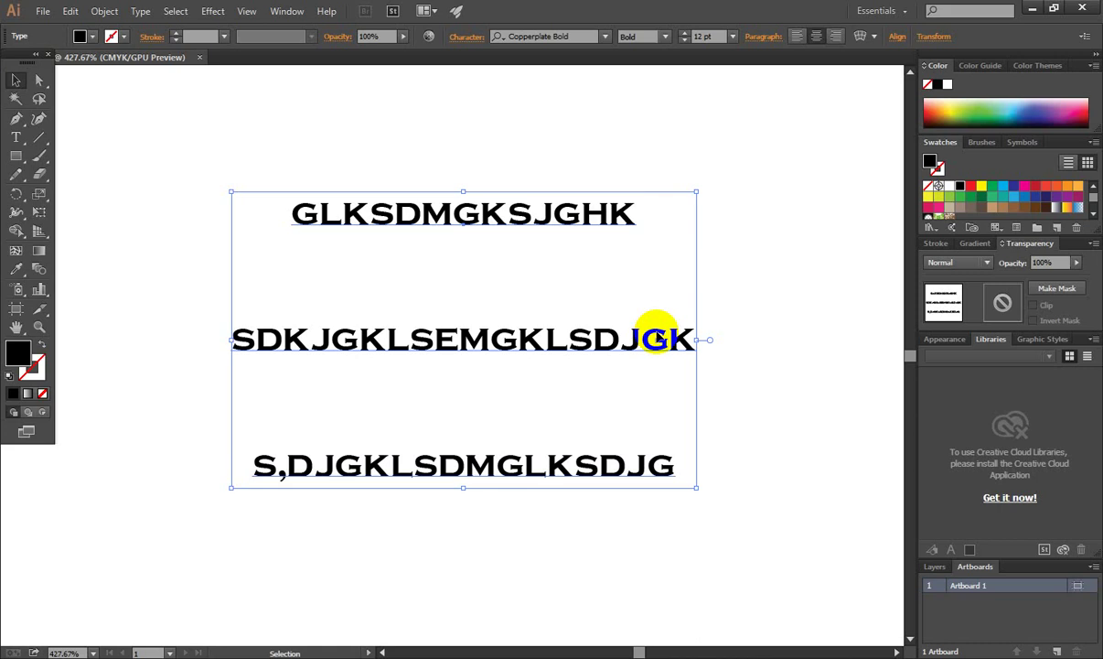
# Step: Move the old text block aside and start a new empty text point on the artboard
pyautogui.moveTo(357, 214); pyautogui.dragTo(322, 259)
pyautogui.moveTo(500, 214); pyautogui.dragTo(477, 240)
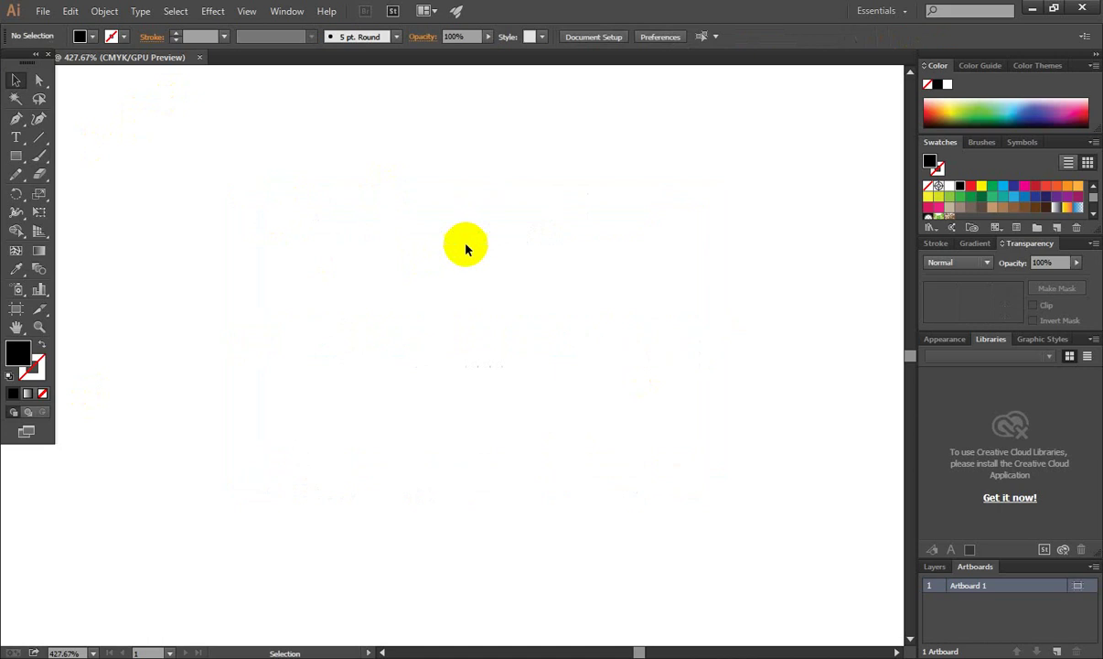
pyautogui.click(16, 138)
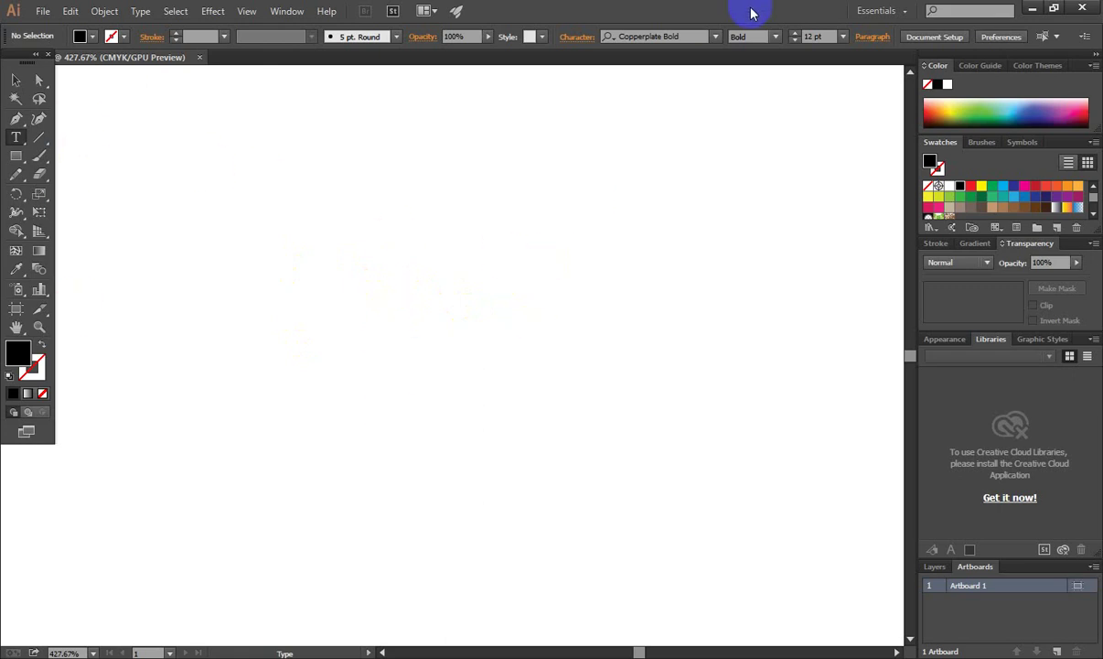
pyautogui.click(622, 36)
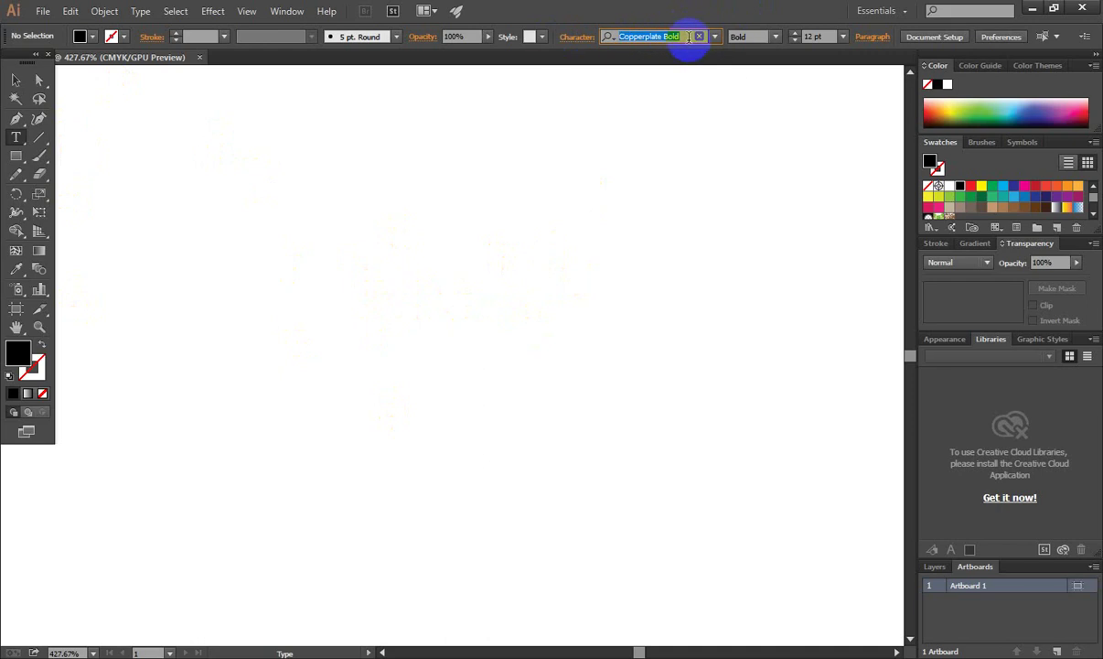
pyautogui.click(336, 311)
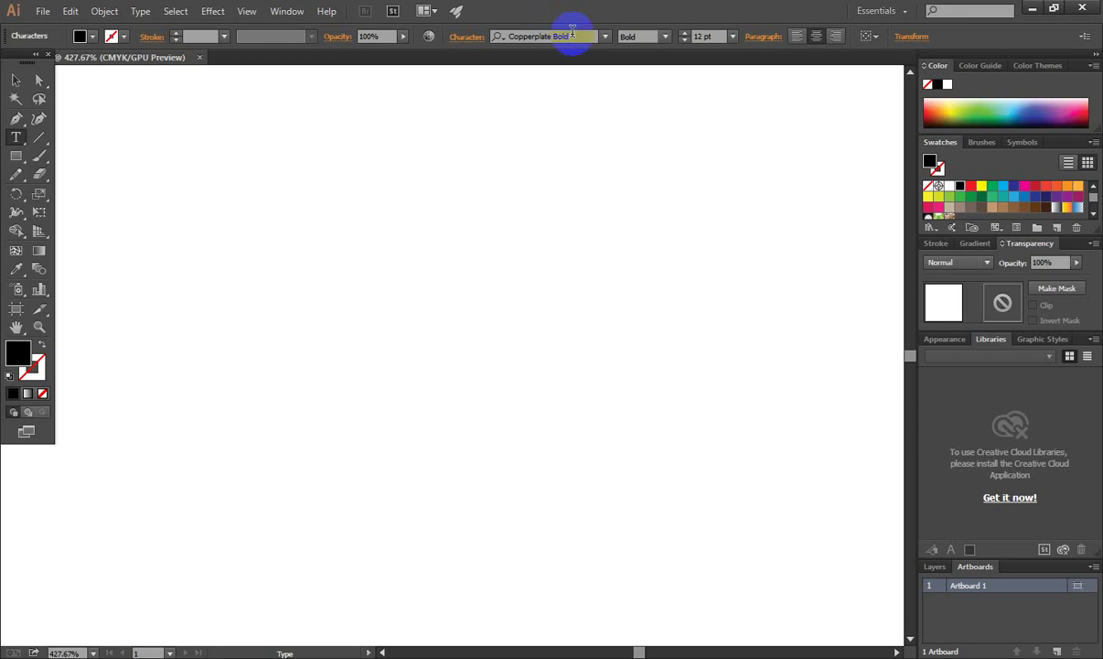
pyautogui.click(540, 37)
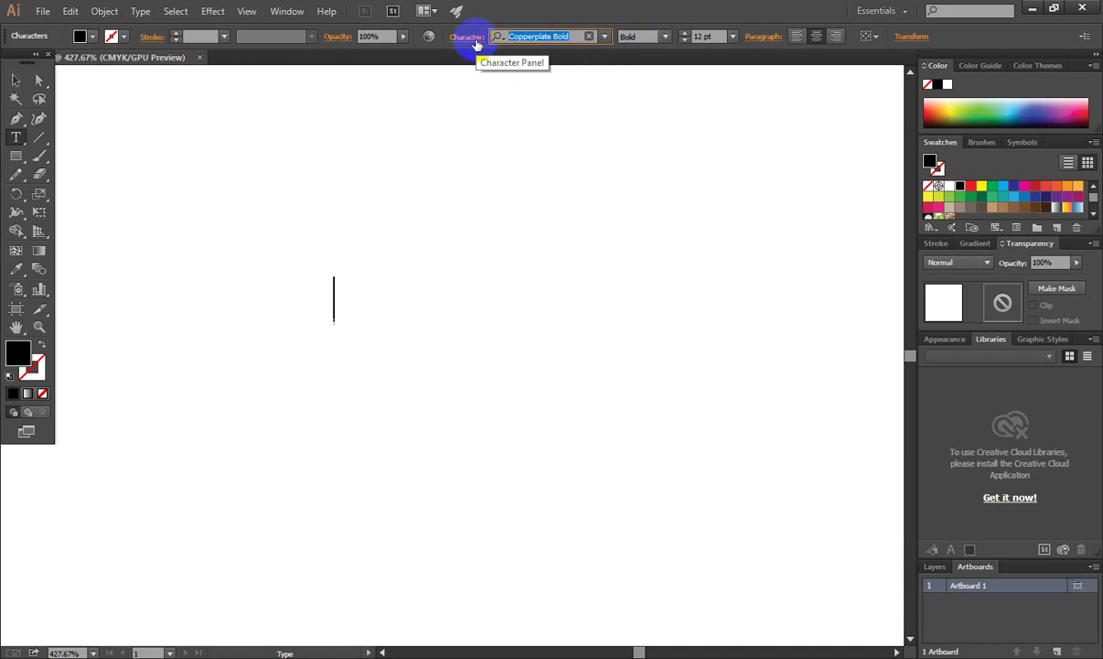
# Step: Search 'sutonny' in the font field and set the new text to SutonnyMJ Bold
pyautogui.write('s')
pyautogui.write('utonn')
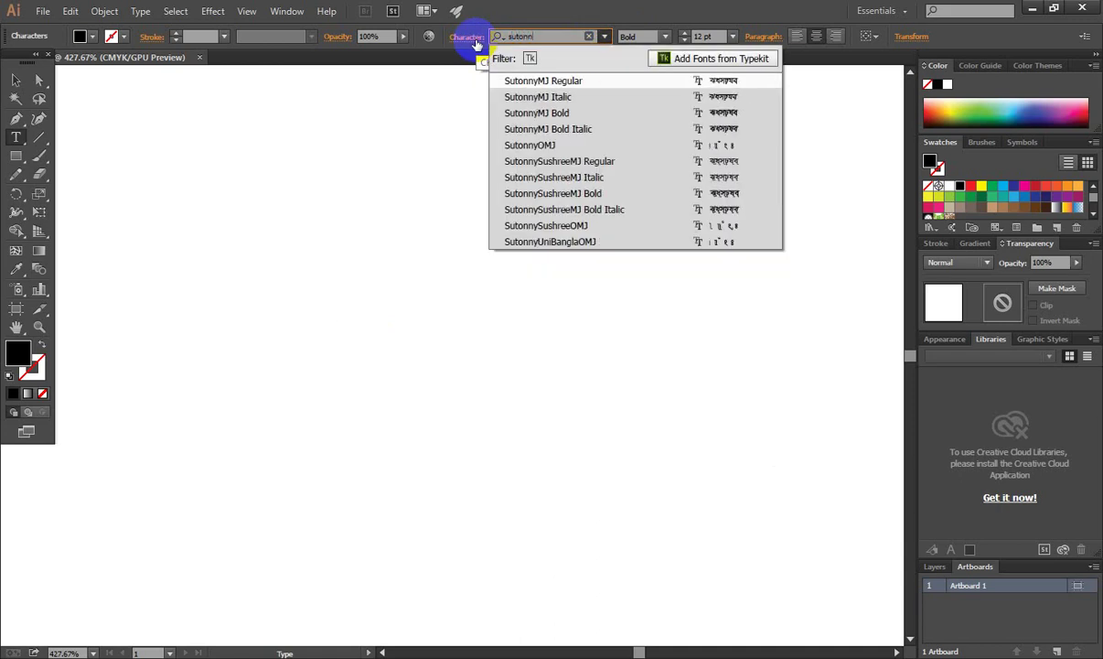
pyautogui.write('yyyyyyyyyyyyyyyy')
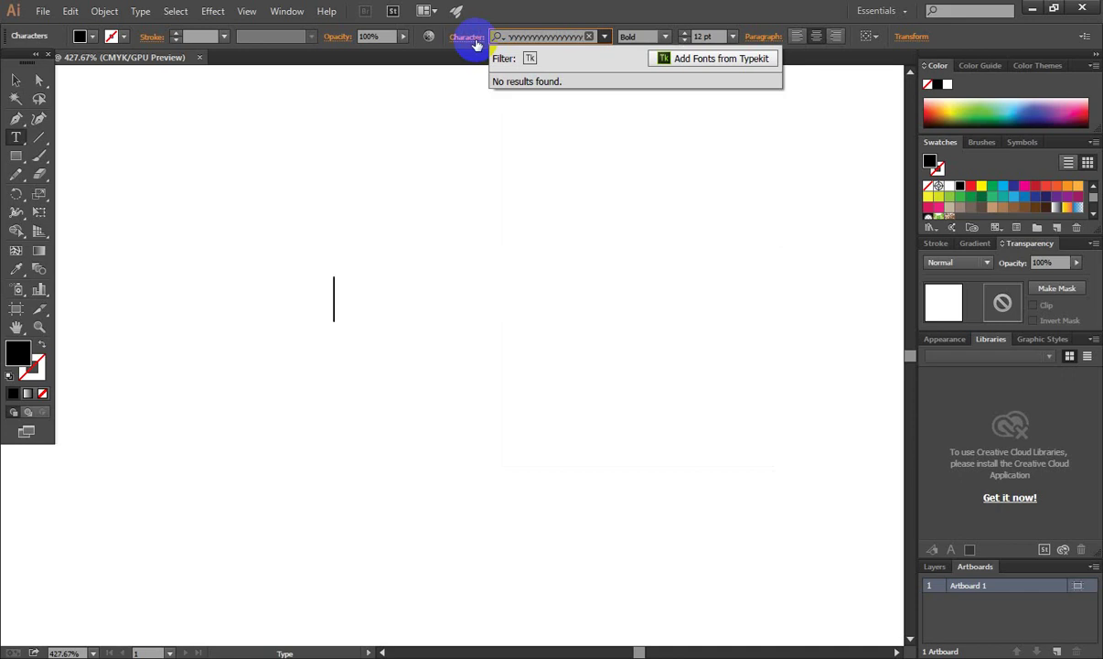
pyautogui.press('BackSpace')
pyautogui.press('BackSpace')
pyautogui.press('BackSpace')
pyautogui.press('BackSpace')
pyautogui.press('BackSpace')
pyautogui.press('BackSpace')
pyautogui.press('BackSpace')
pyautogui.press('BackSpace')
pyautogui.press('BackSpace')
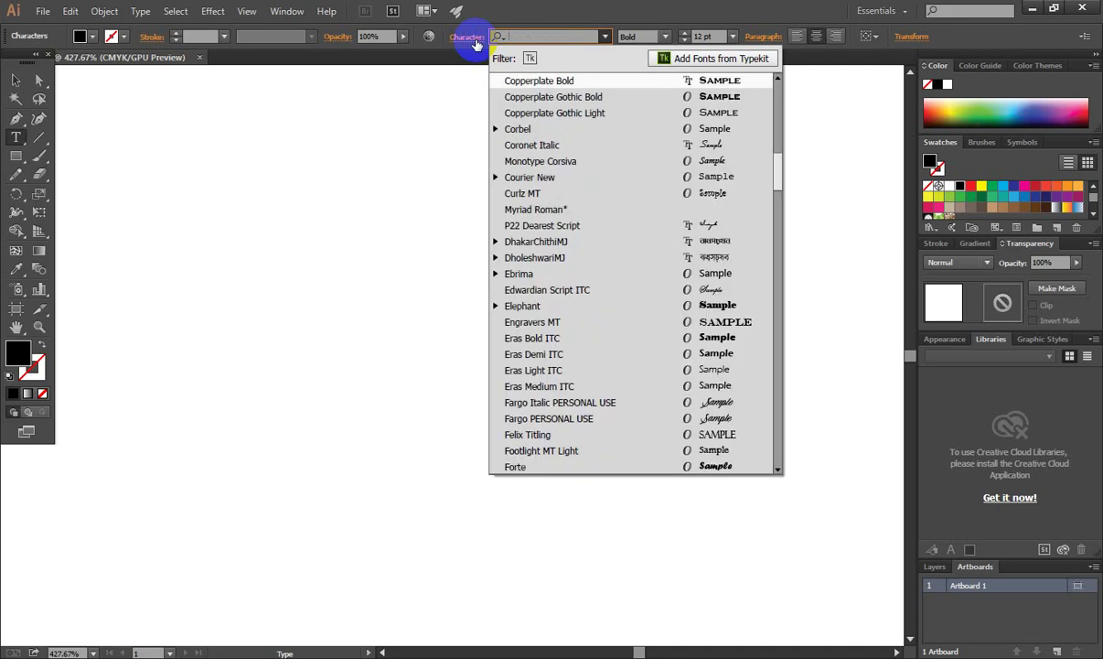
pyautogui.write('sutonn')
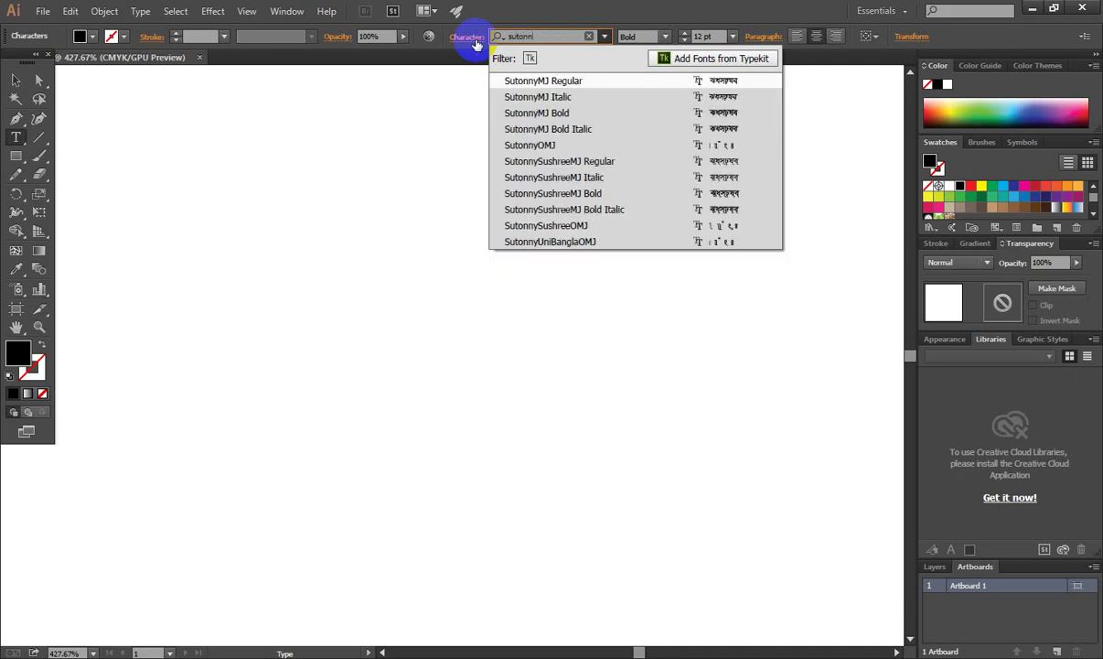
pyautogui.write('y')
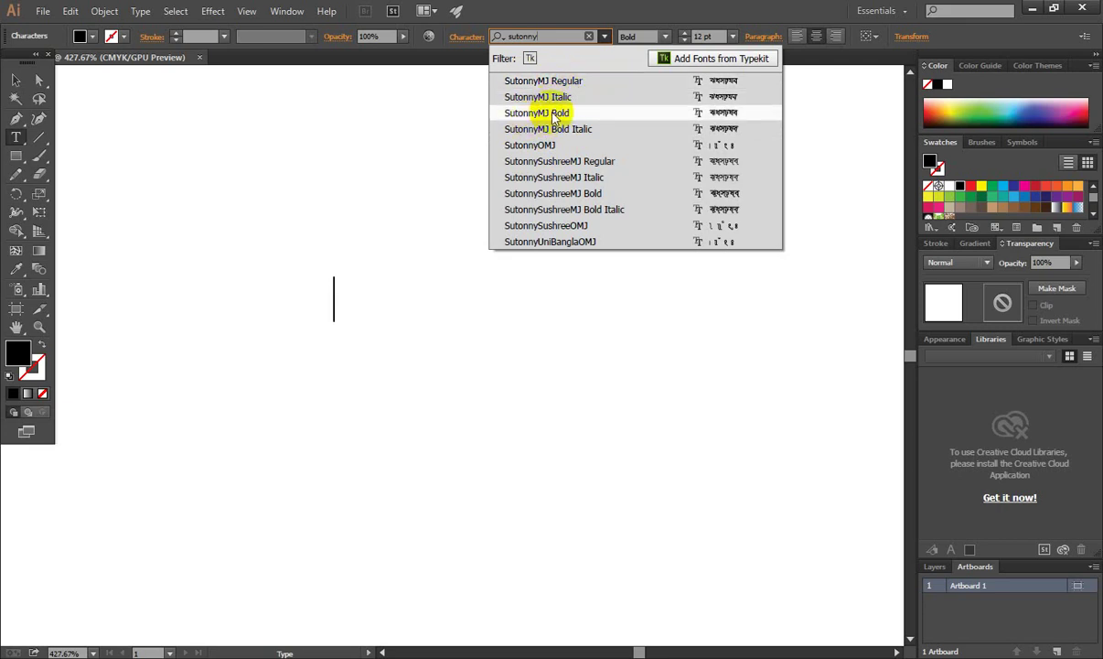
pyautogui.click(554, 113)
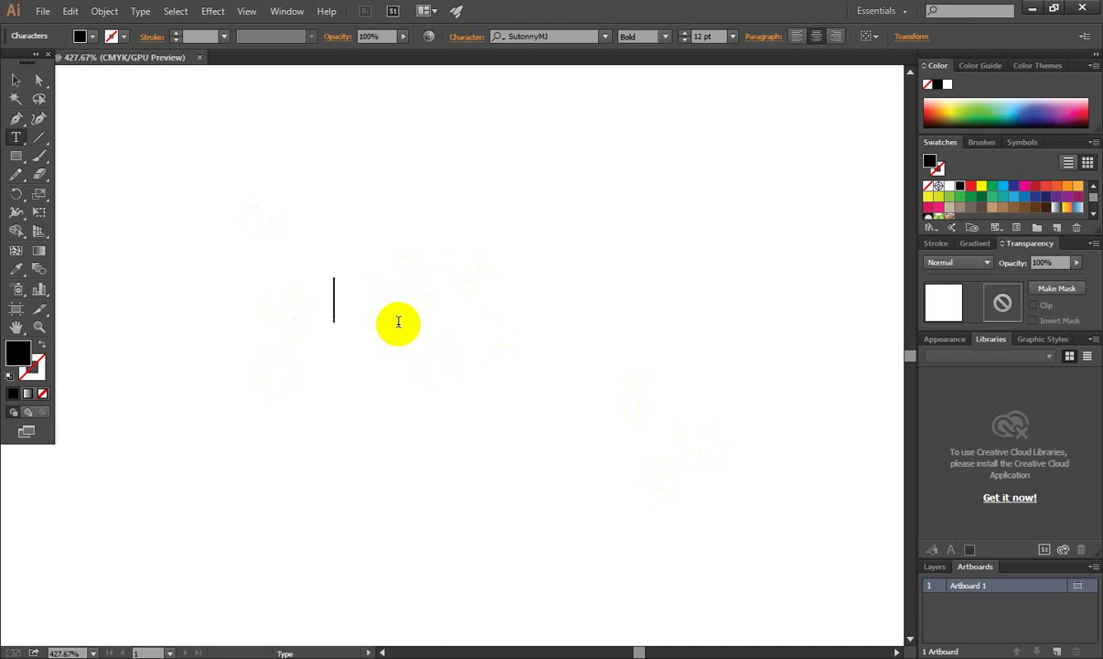
# Step: Enter the SutonnyMJ keystrokes 'wWRvBb' so ডিজাইন appears, and confirm the SutonnyMJ font
pyautogui.press('ctrl')
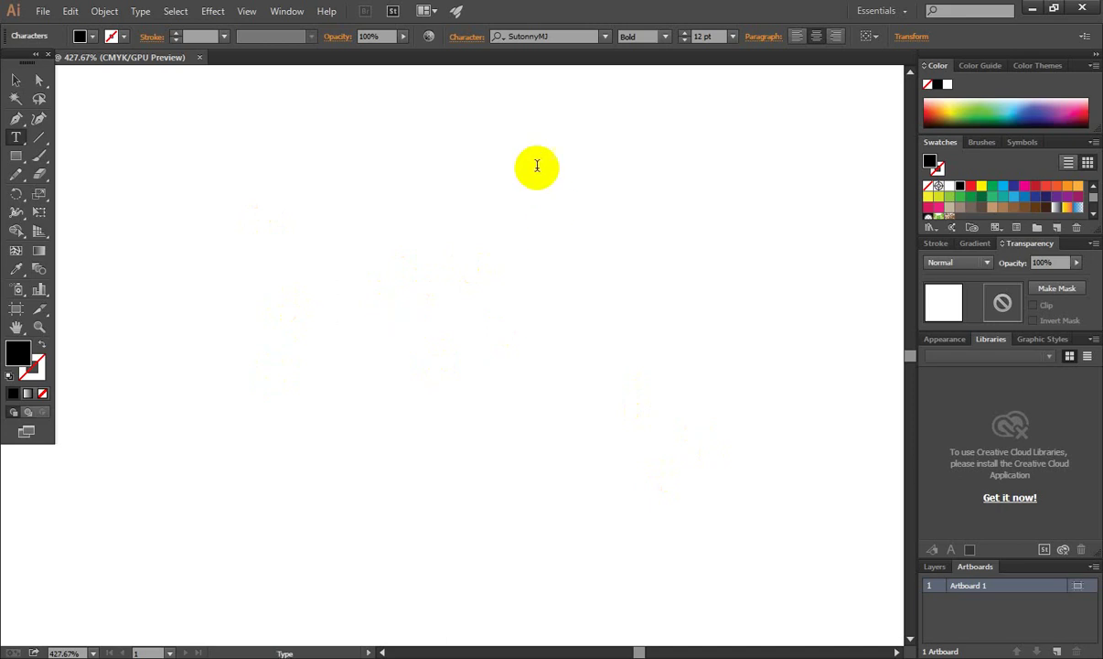
pyautogui.click(554, 40)
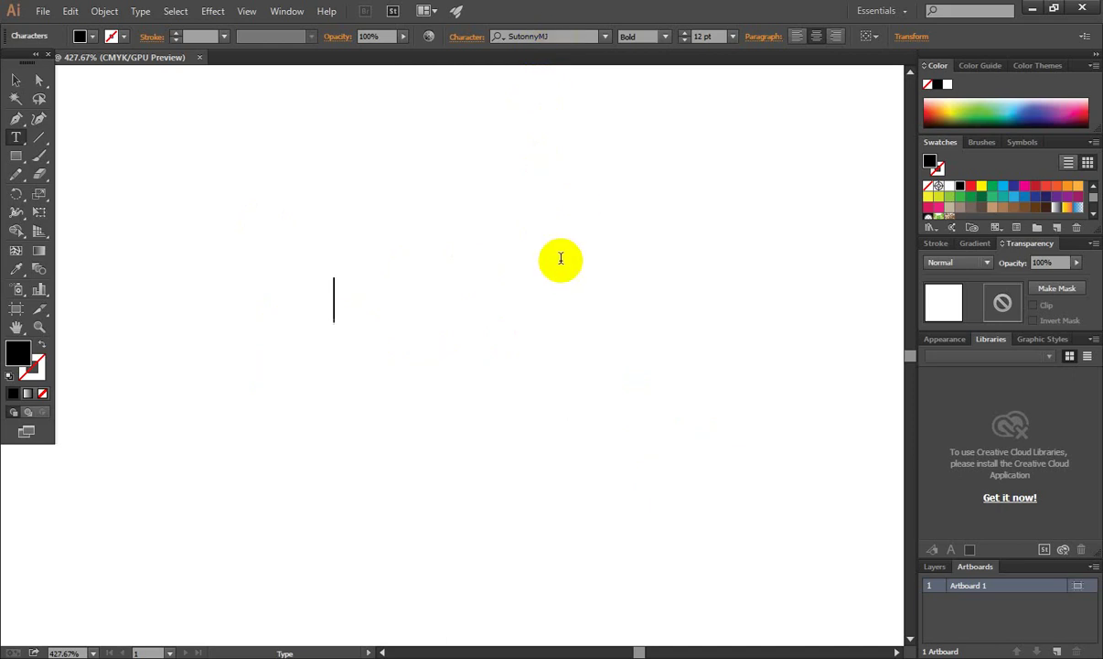
pyautogui.write('wWRvB')
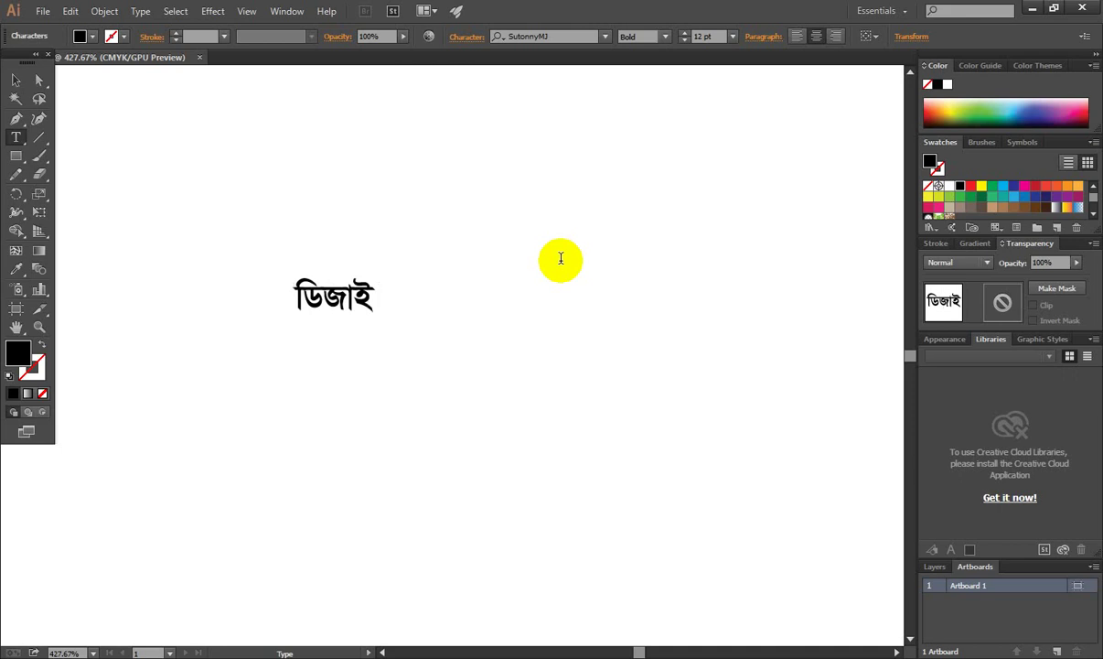
pyautogui.write('b')
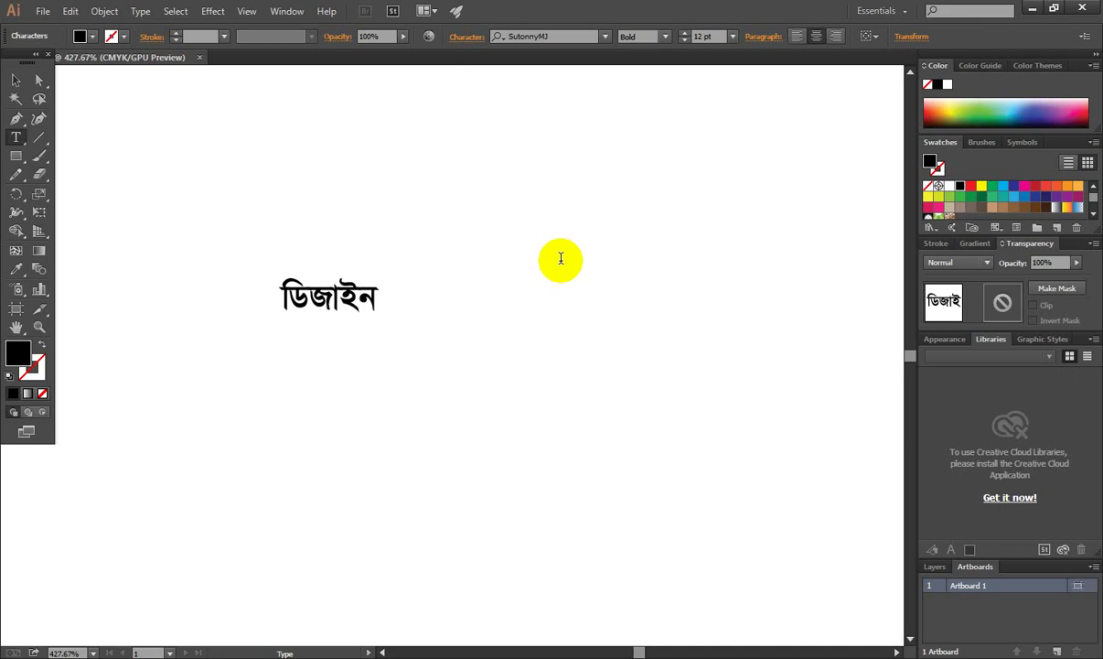
pyautogui.click(531, 36)
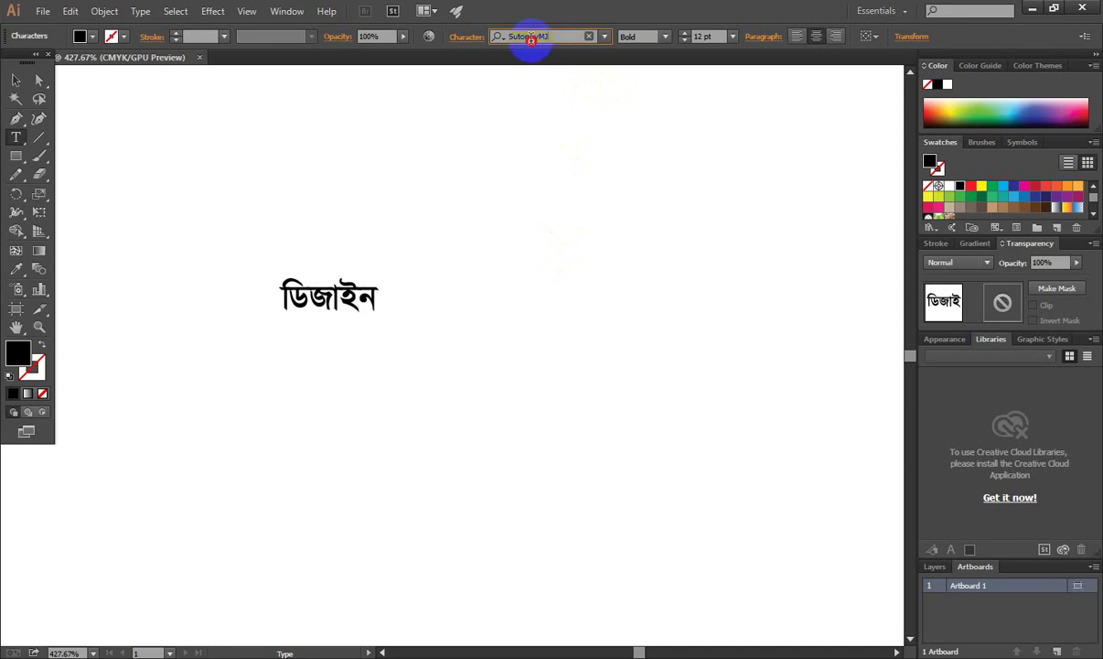
pyautogui.click(530, 37)
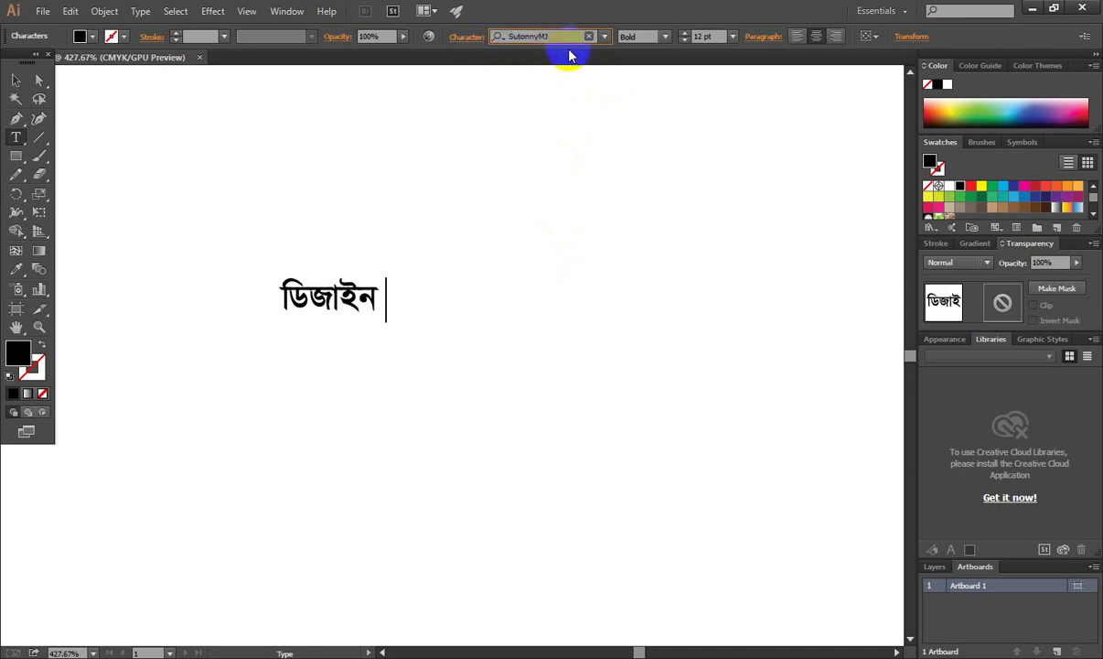
pyautogui.click(19, 82)
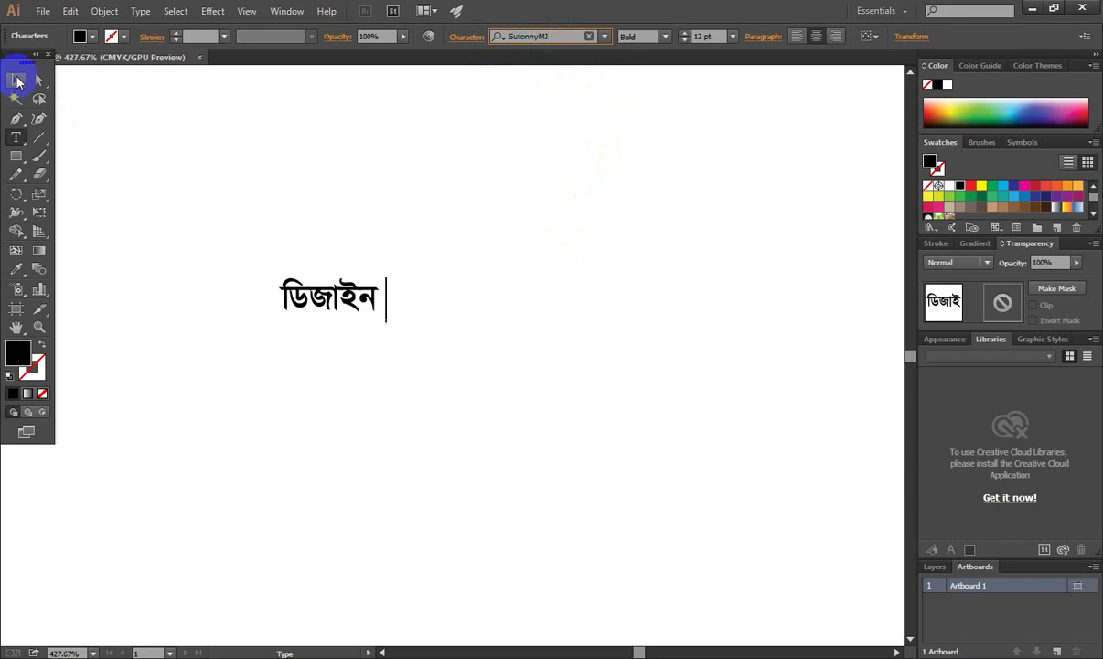
# Step: Scale up the Bengali word by its corner handle and shift it up and right
pyautogui.click(16, 80)
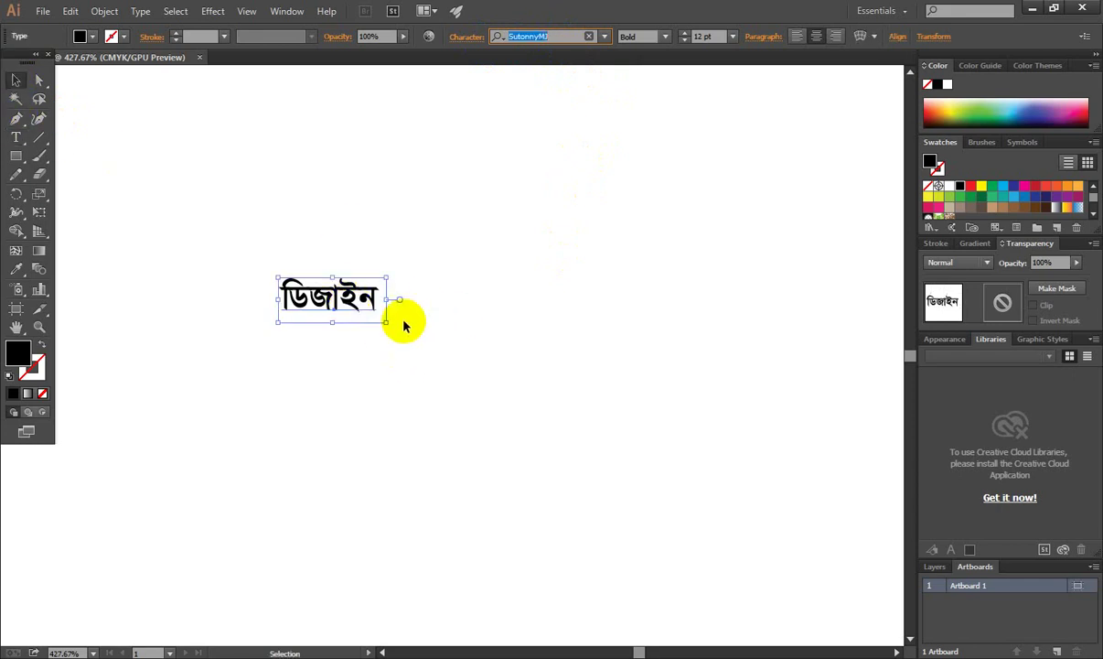
pyautogui.moveTo(386, 322); pyautogui.dragTo(434, 336)
pyautogui.moveTo(386, 285)
pyautogui.mouseDown()
pyautogui.moveTo(484, 255)
pyautogui.moveTo(491, 326)
pyautogui.moveTo(503, 251)
pyautogui.mouseUp()
pyautogui.click(622, 147)
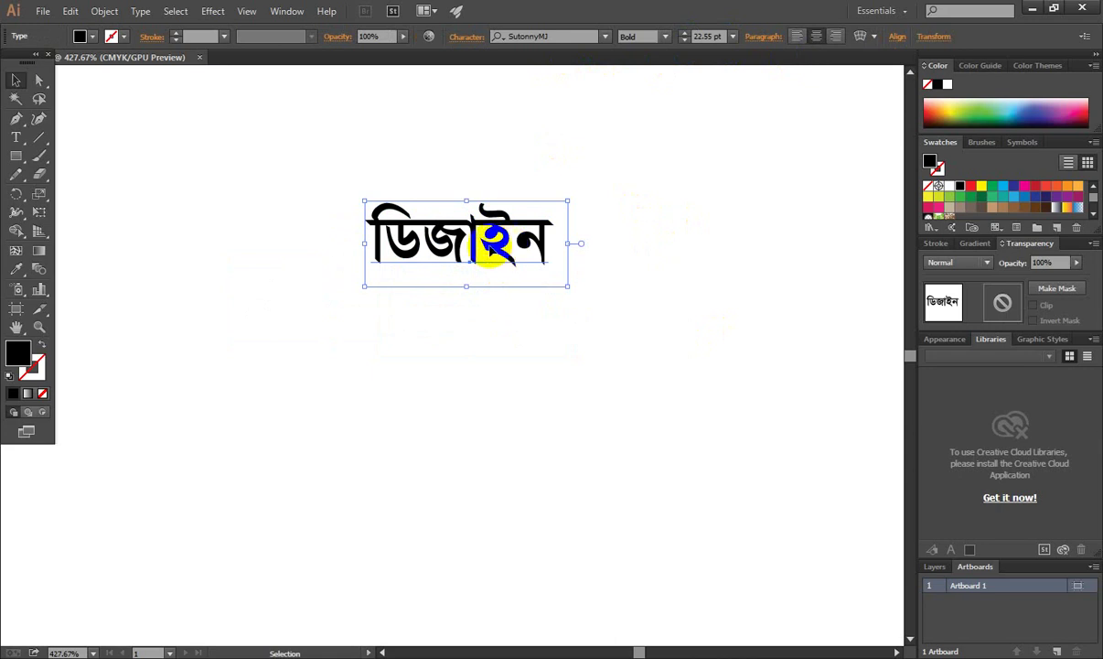
pyautogui.moveTo(494, 254); pyautogui.dragTo(505, 302)
# Step: Reselect the Bengali word and nudge it slightly up and to the right
pyautogui.click(569, 319)
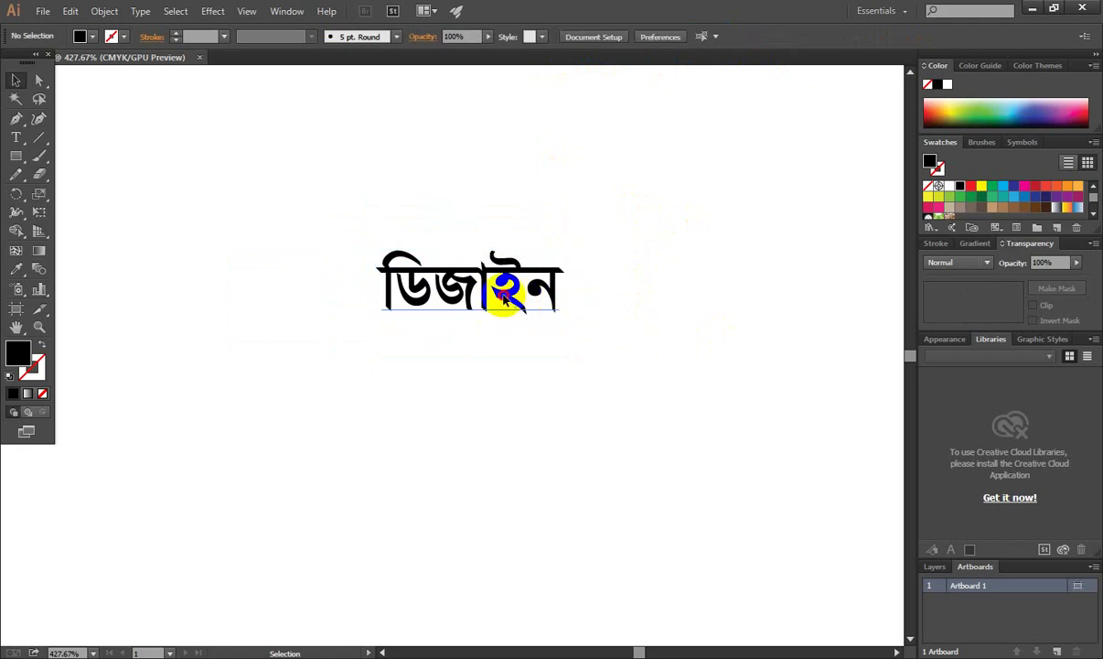
pyautogui.click(453, 278)
pyautogui.click(610, 238)
pyautogui.click(484, 273)
pyautogui.click(510, 291)
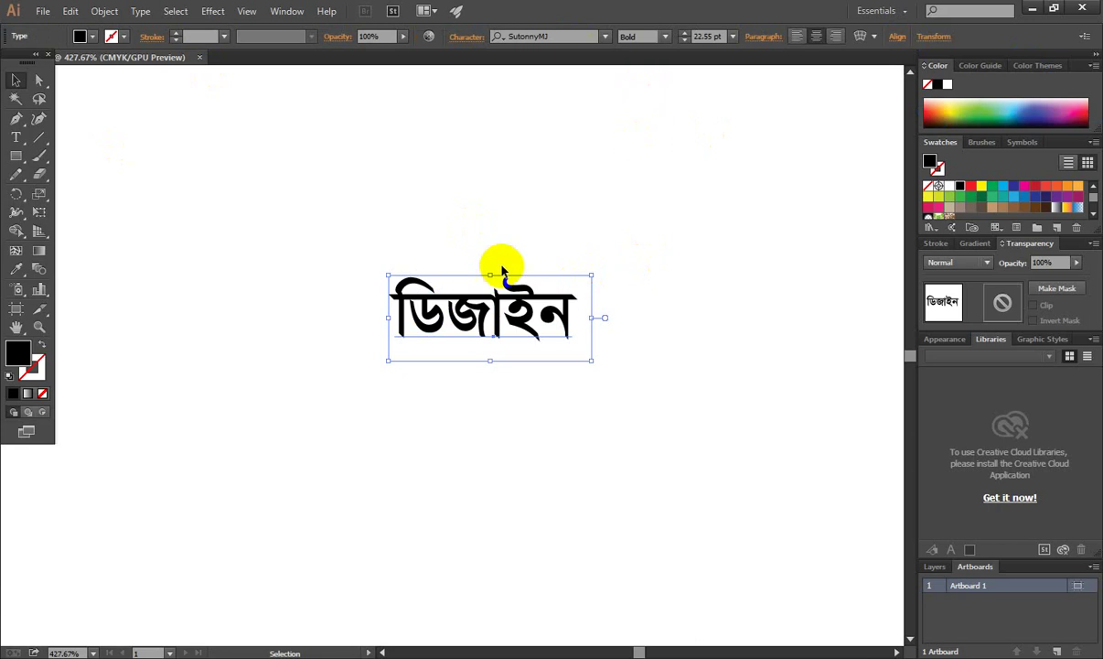
pyautogui.click(511, 239)
pyautogui.click(483, 306)
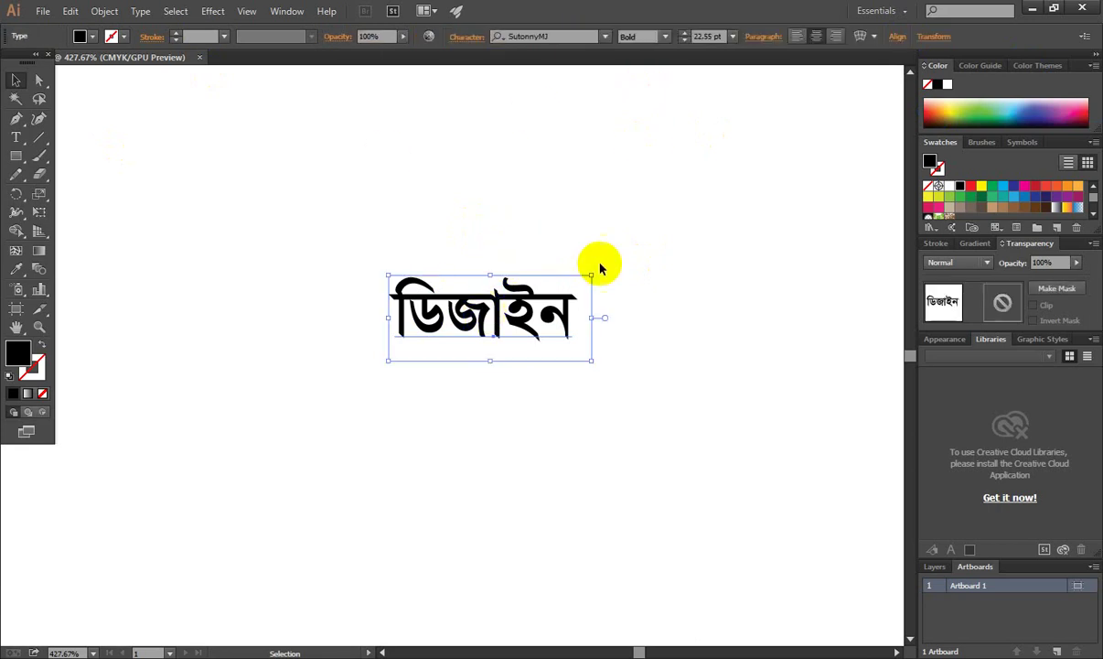
pyautogui.click(672, 294)
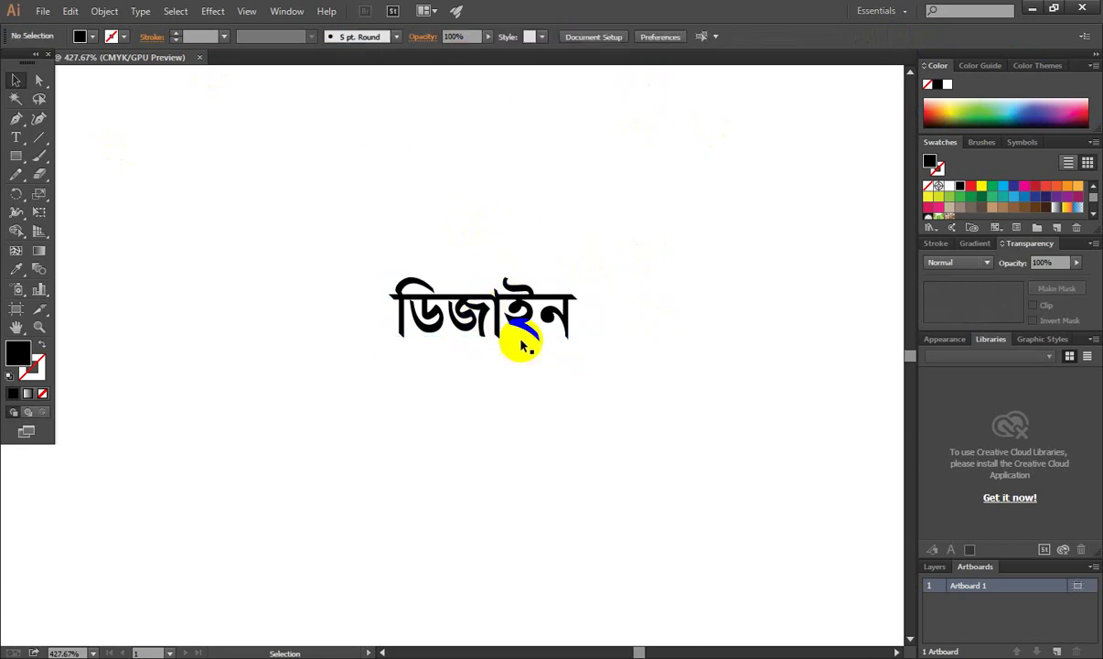
pyautogui.click(481, 310)
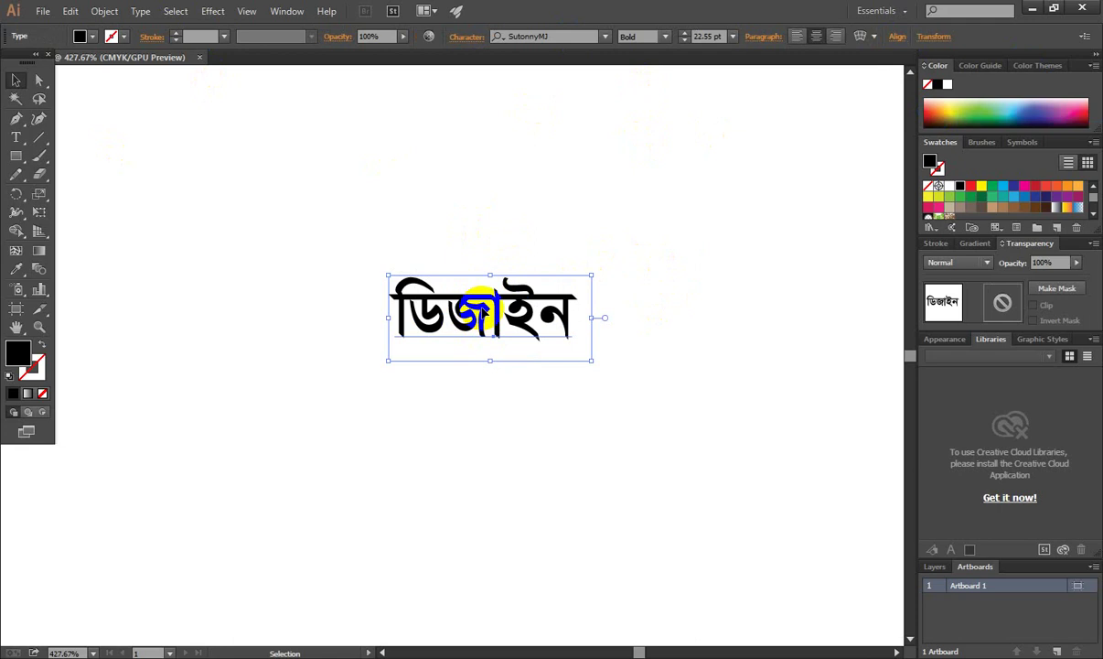
pyautogui.moveTo(482, 311)
pyautogui.mouseDown()
pyautogui.moveTo(492, 299)
pyautogui.moveTo(471, 328)
pyautogui.moveTo(494, 302)
pyautogui.mouseUp()
pyautogui.click(611, 320)
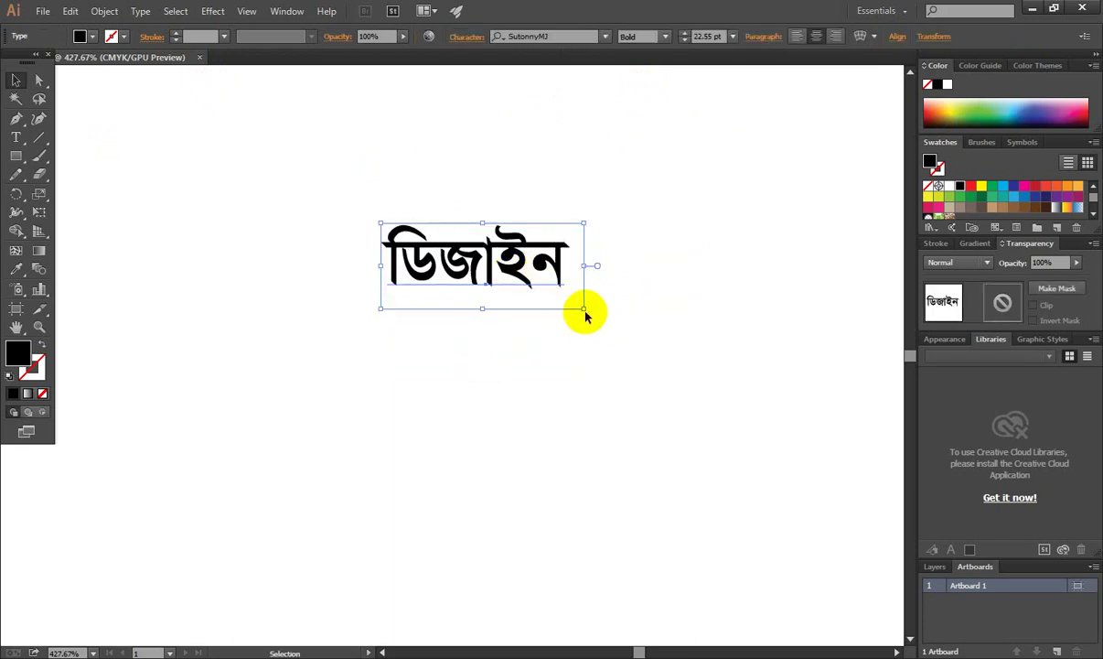
# Step: Enlarge the word to about 32 pt and settle it near the artboard's middle
pyautogui.moveTo(585, 315); pyautogui.dragTo(628, 362)
pyautogui.moveTo(486, 274); pyautogui.dragTo(486, 341)
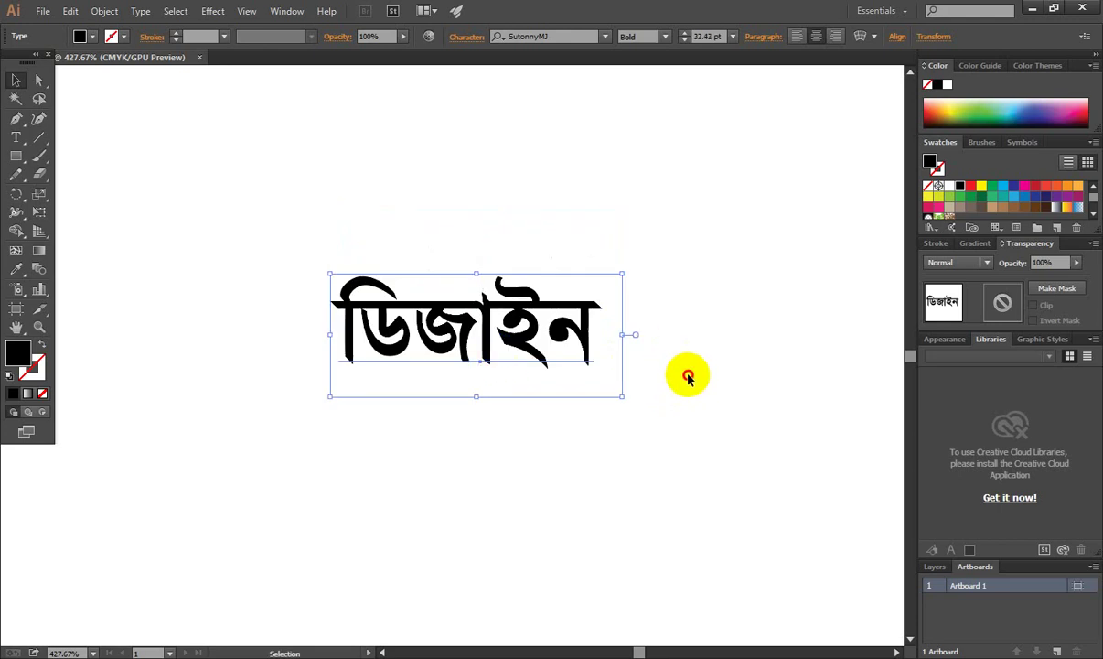
pyautogui.click(688, 377)
pyautogui.click(489, 351)
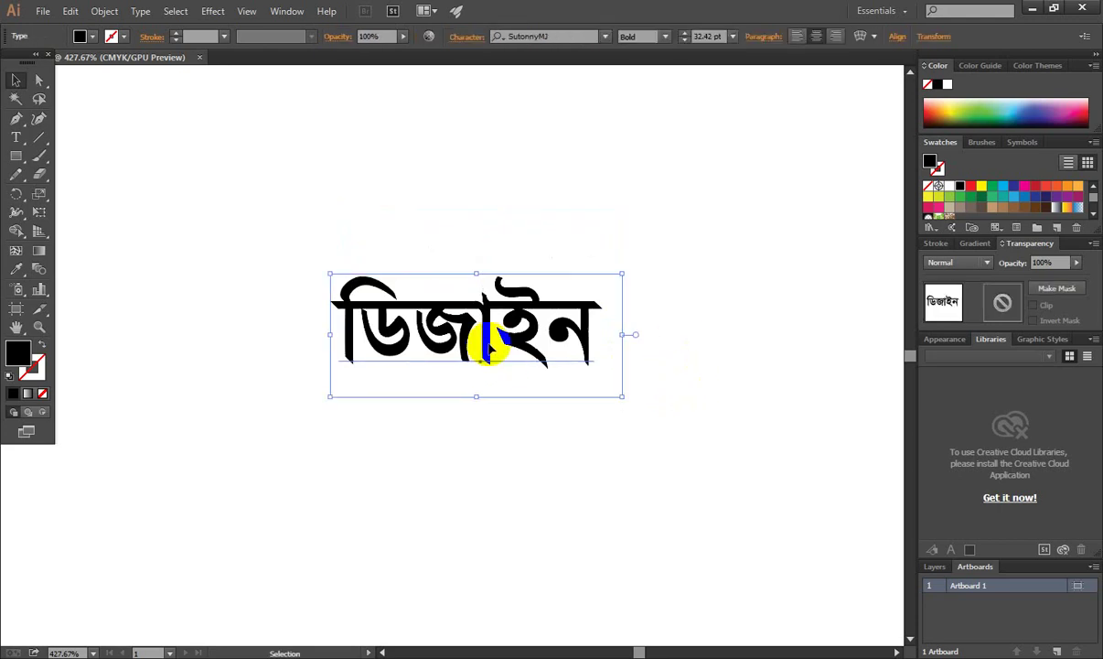
pyautogui.moveTo(505, 311)
pyautogui.mouseDown()
pyautogui.moveTo(519, 297)
pyautogui.moveTo(505, 309)
pyautogui.mouseUp()
pyautogui.click(645, 330)
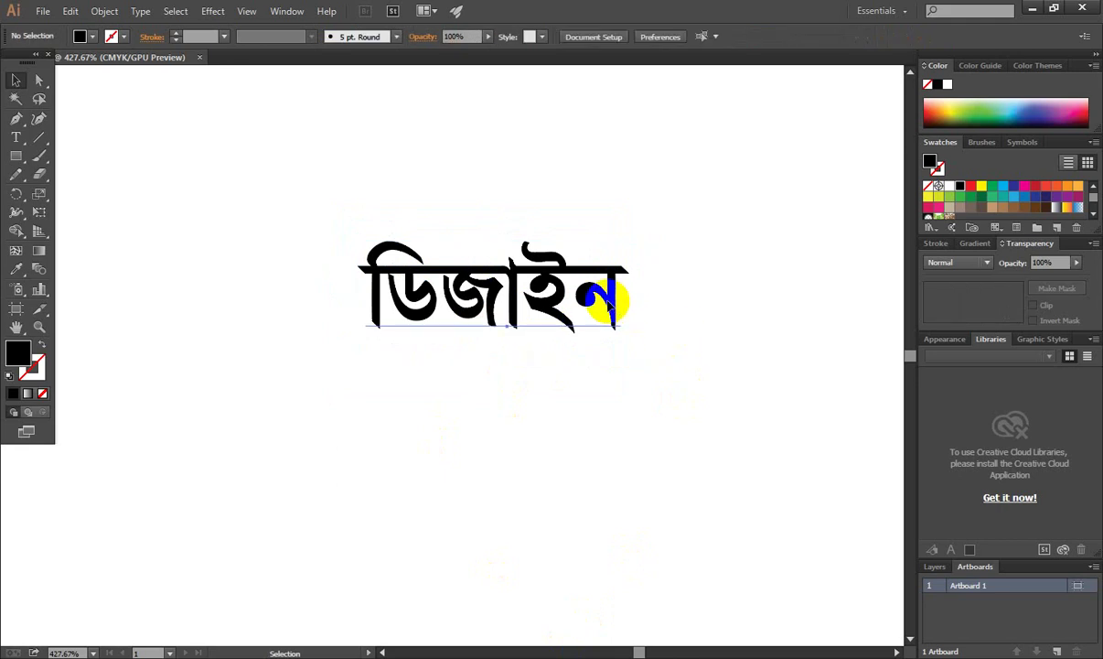
pyautogui.click(608, 307)
# Step: Fill the word ডিজাইন with cyan from the Swatches panel, undoing a trial red fill
pyautogui.click(971, 187)
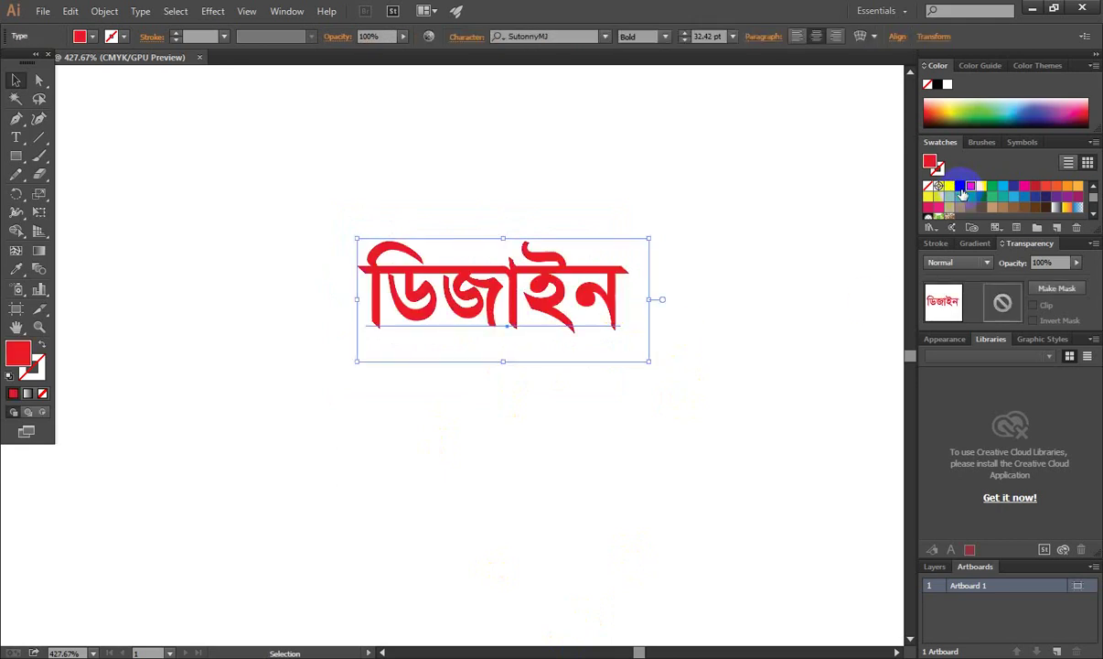
pyautogui.hotkey('ctrl', 'z')
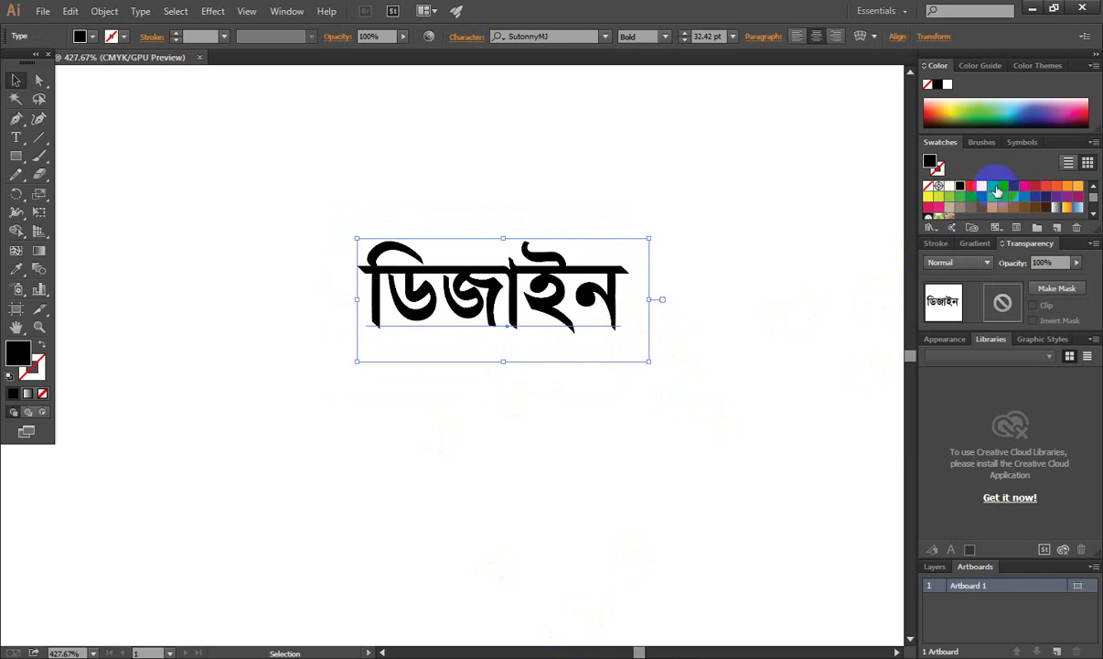
pyautogui.click(1002, 187)
pyautogui.click(750, 382)
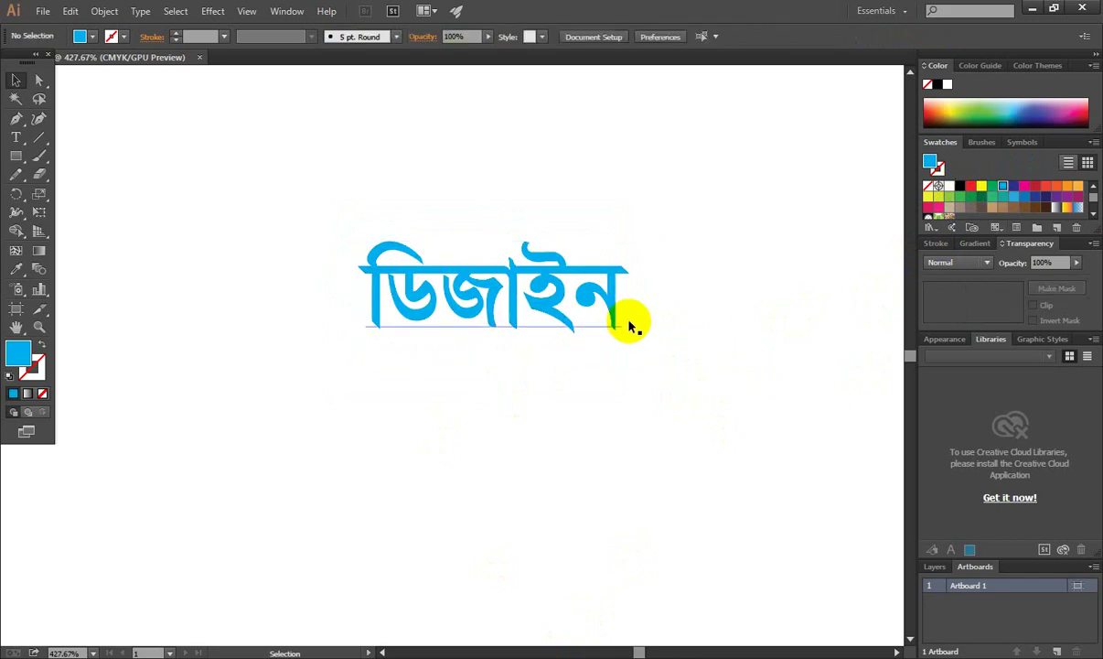
# Step: Zoom in closely on the cyan word
pyautogui.press('z')
pyautogui.click(664, 300)
pyautogui.moveTo(572, 303); pyautogui.dragTo(619, 371)
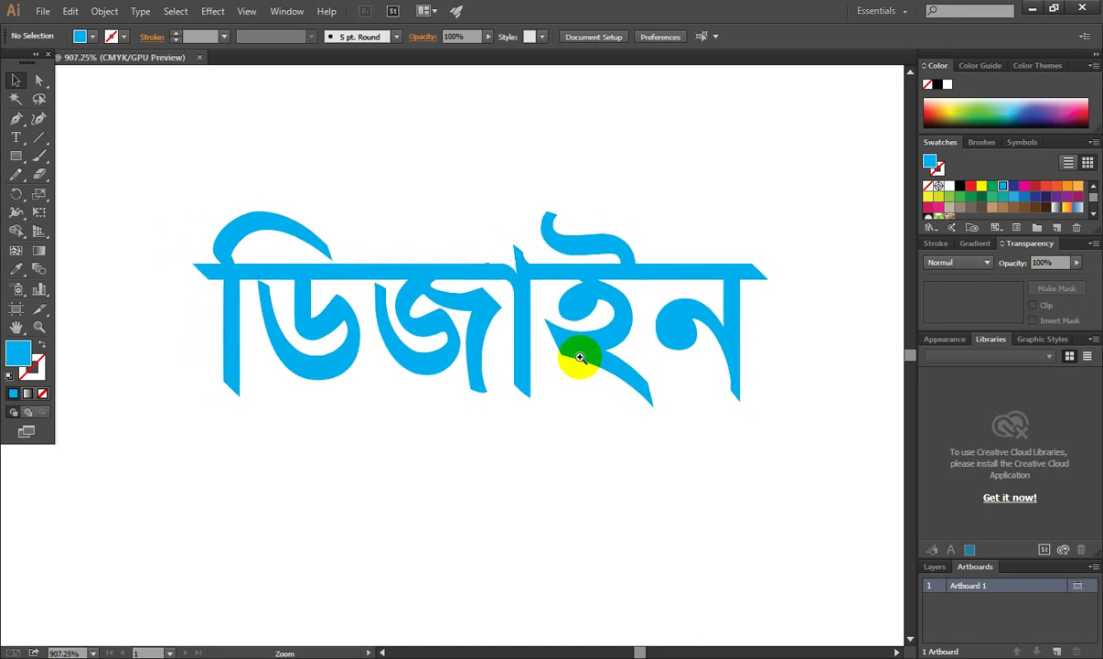
pyautogui.moveTo(619, 371)
pyautogui.mouseDown()
pyautogui.moveTo(641, 393)
pyautogui.moveTo(581, 371)
pyautogui.moveTo(270, 363)
pyautogui.mouseUp()
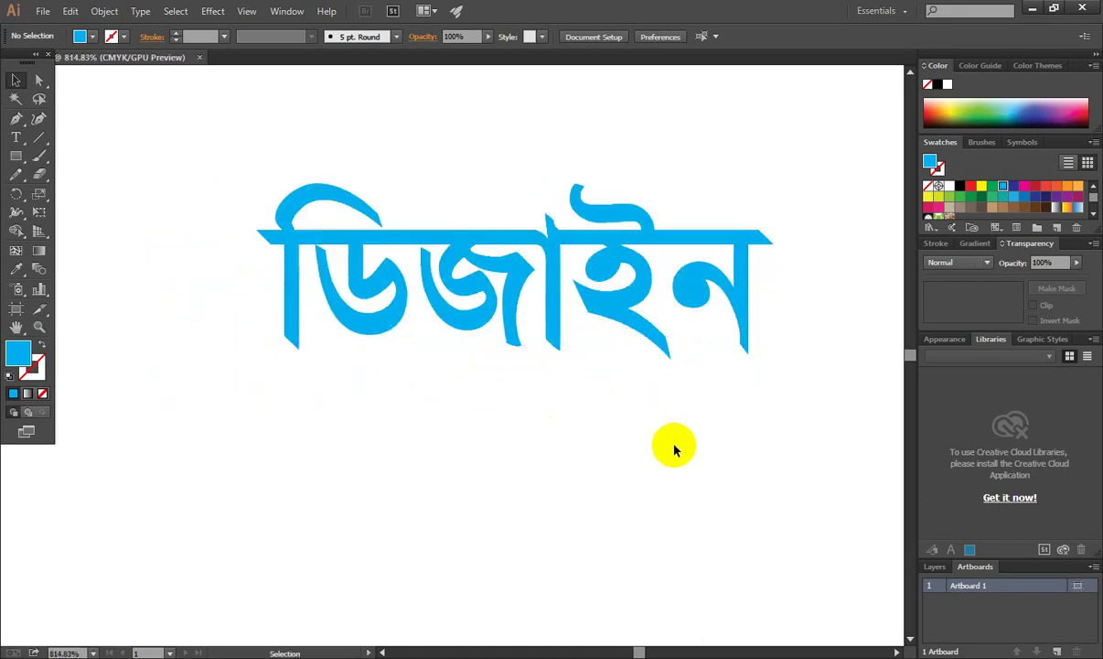
pyautogui.scroll(2, 675, 448)
pyautogui.scroll(2, 674, 448)
pyautogui.scroll(2, 674, 449)
# Step: Draw a small spiral above the word with the Spiral tool
pyautogui.scroll(2, 675, 449)
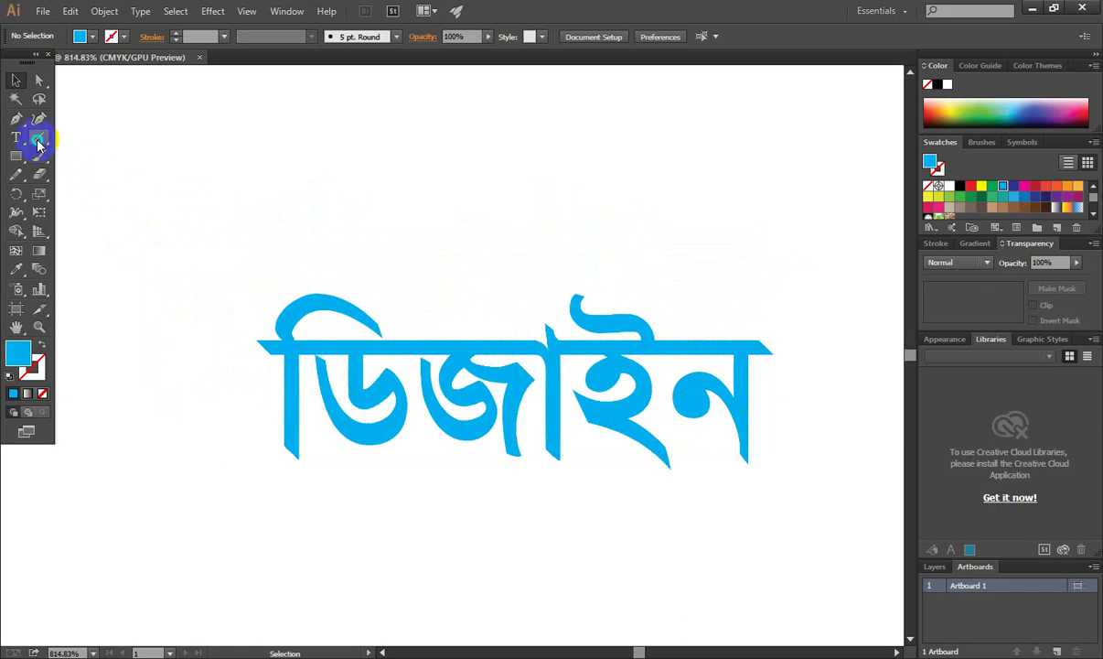
pyautogui.moveTo(37, 144); pyautogui.dragTo(124, 175)
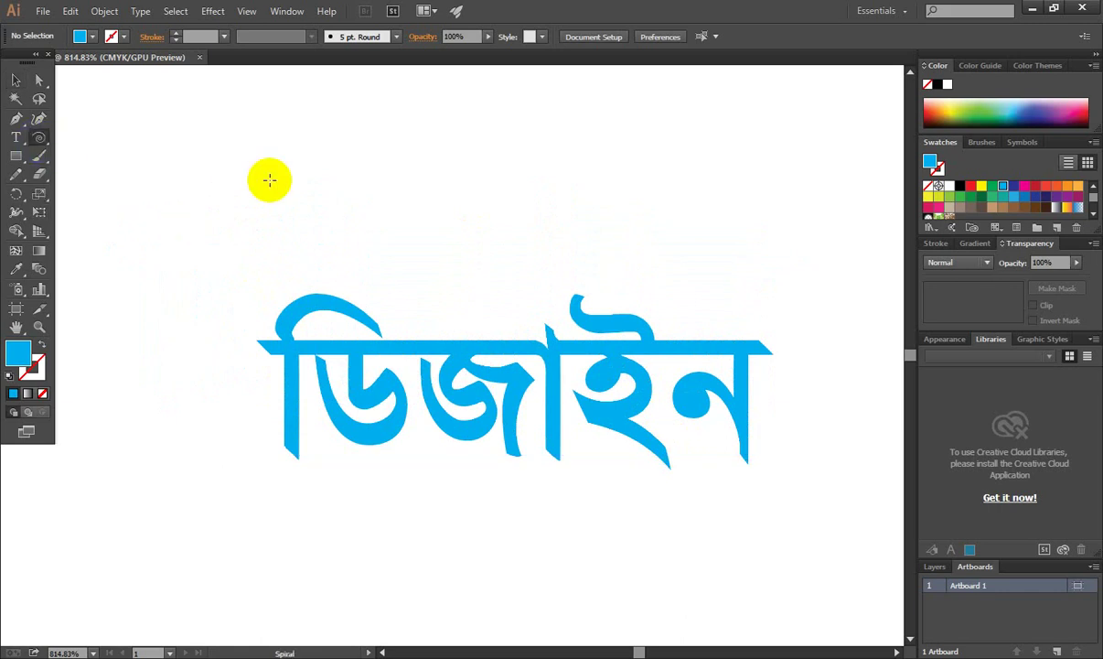
pyautogui.moveTo(438, 192); pyautogui.dragTo(459, 226)
pyautogui.click(27, 77)
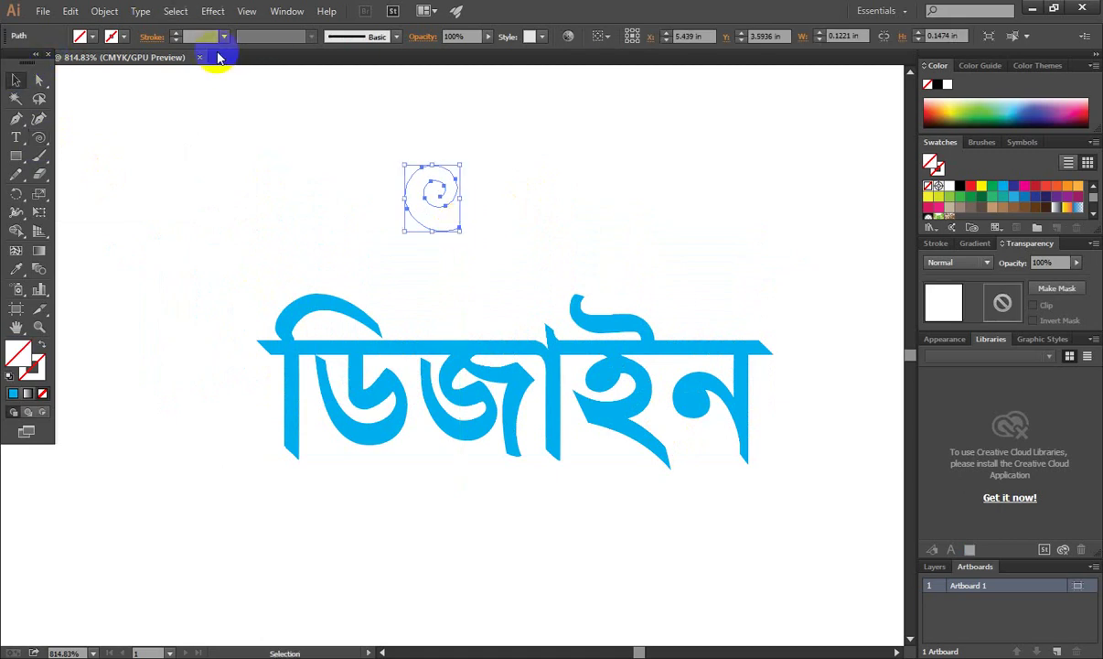
# Step: Give the spiral a black stroke with a tapered width profile at 1 pt weight
pyautogui.click(179, 35)
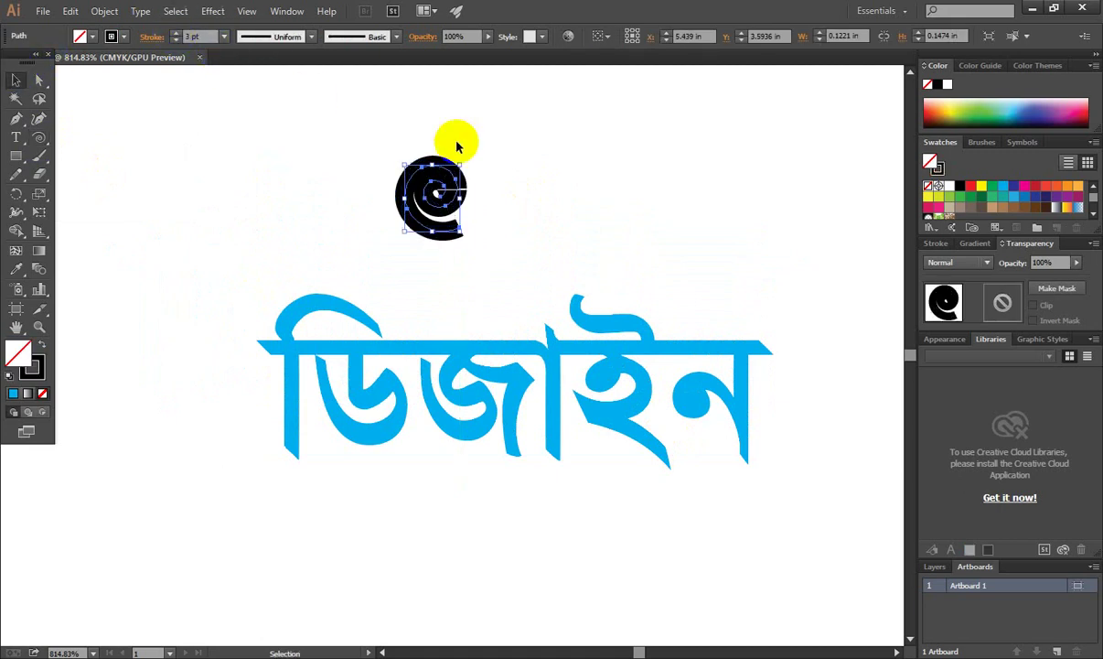
pyautogui.click(310, 38)
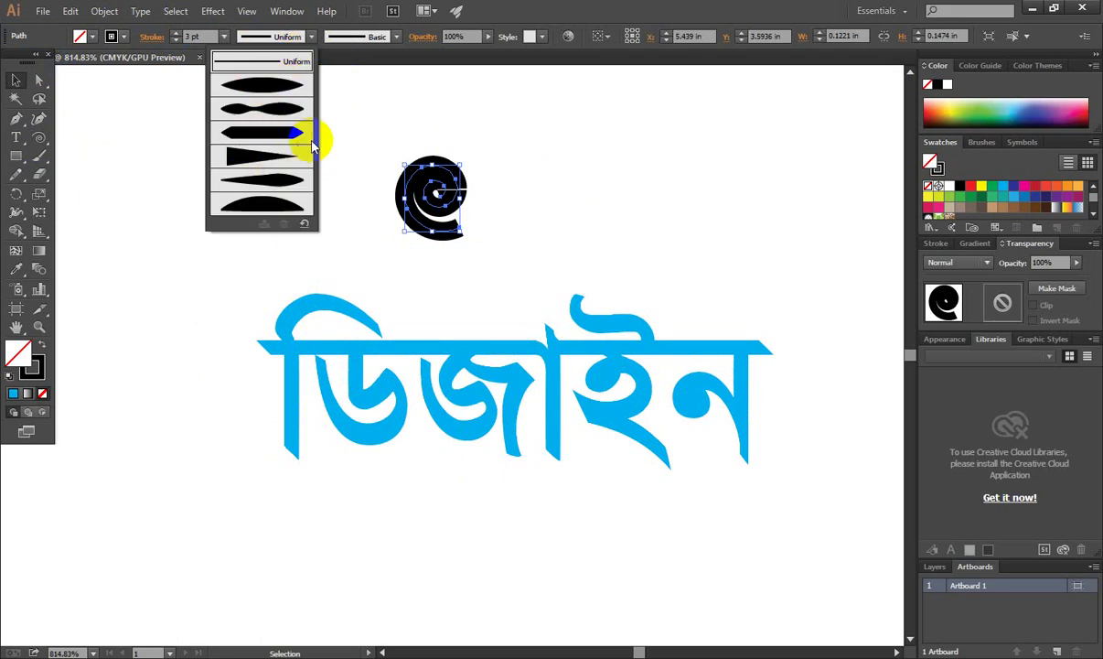
pyautogui.click(257, 160)
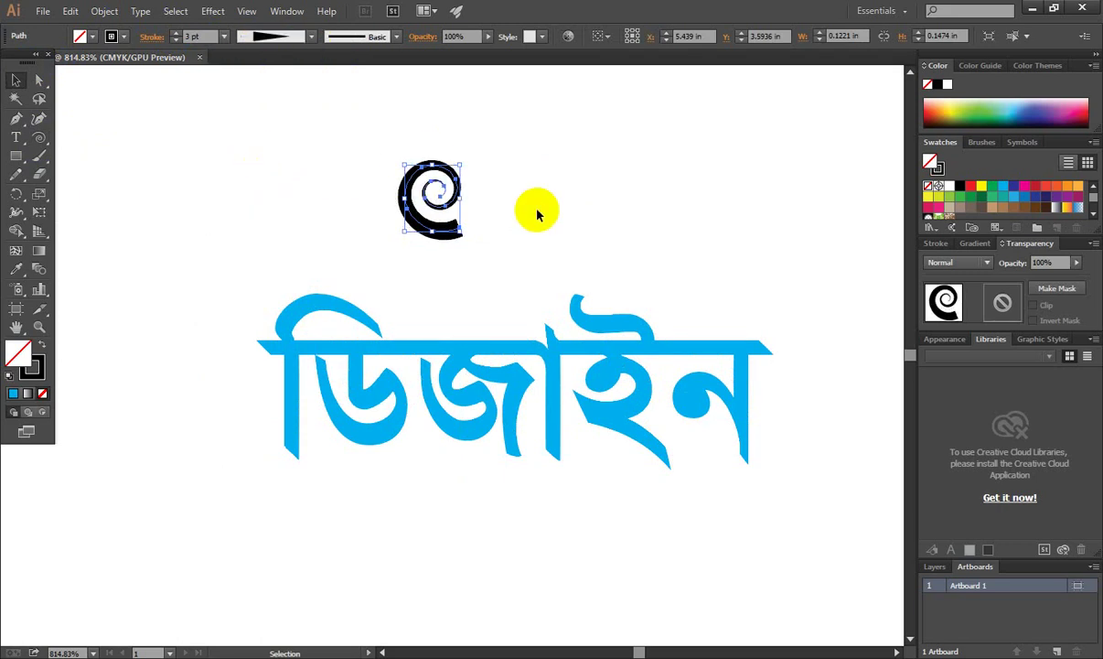
pyautogui.click(183, 37)
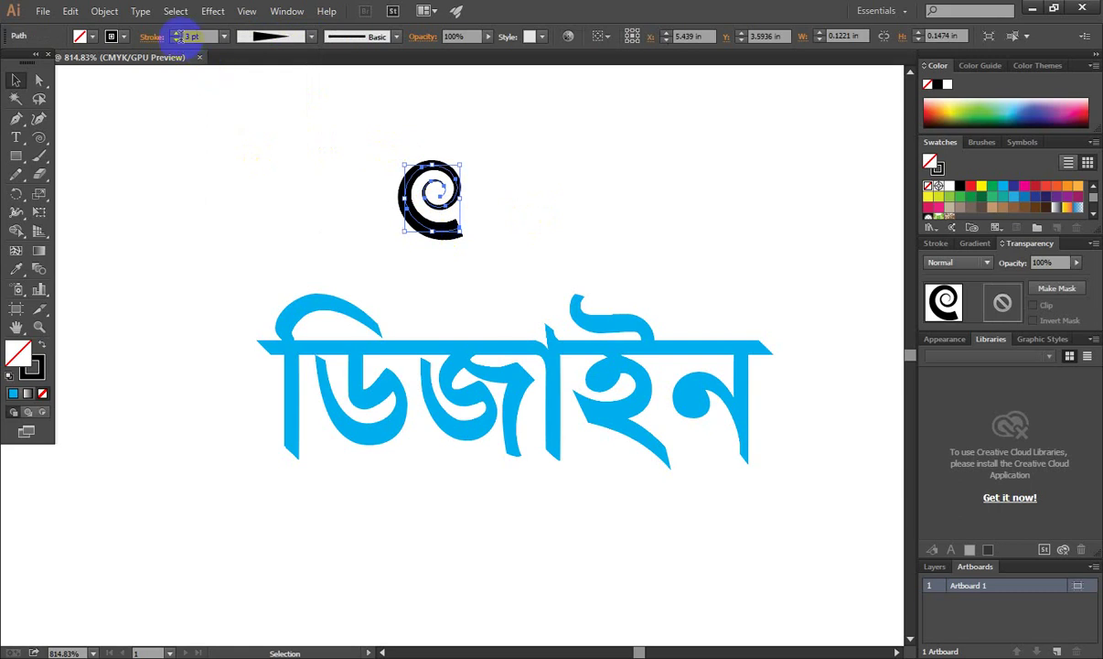
pyautogui.click(175, 41)
pyautogui.click(428, 252)
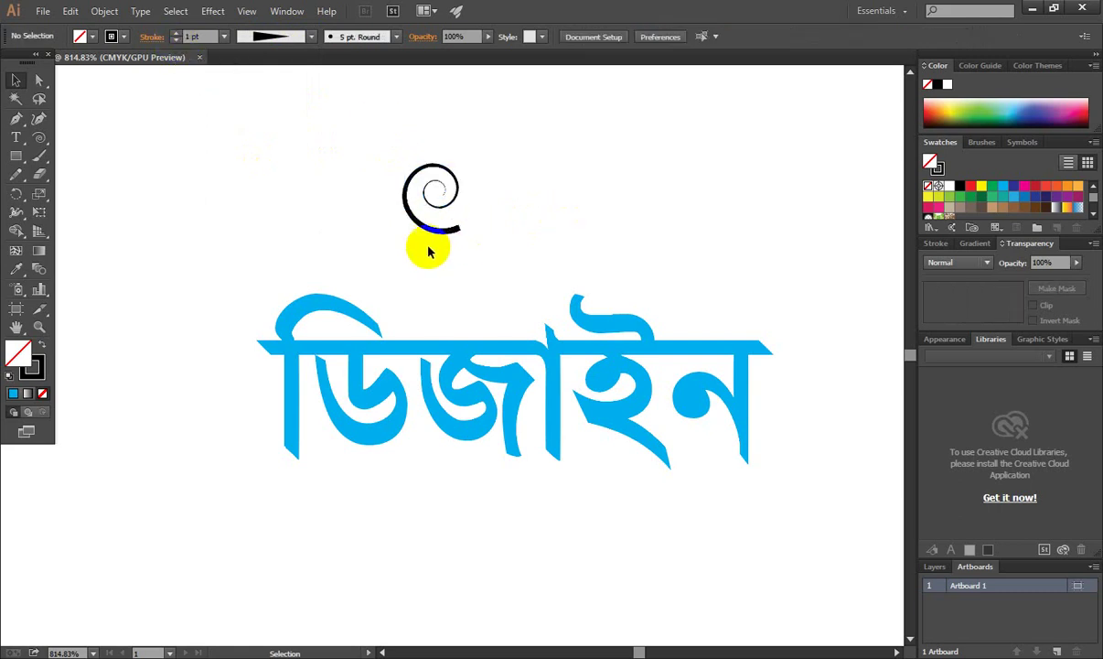
# Step: Move the spiral left of the first letter, thicken it to 3 pt, and align its tail with the headline
pyautogui.moveTo(433, 234); pyautogui.dragTo(244, 345)
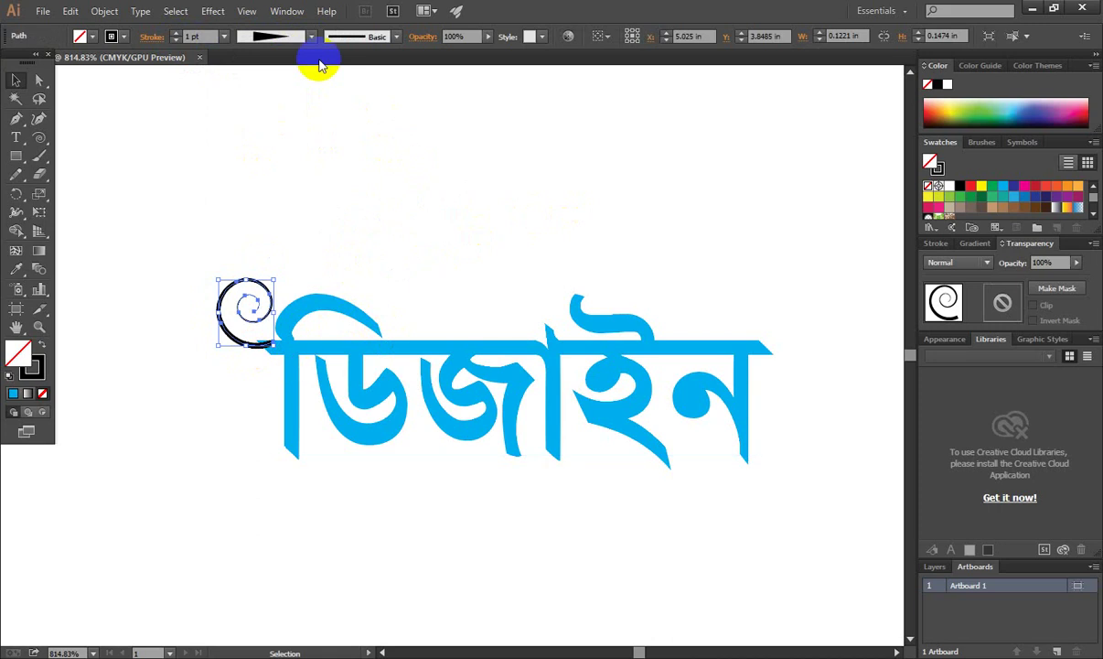
pyautogui.click(175, 34)
pyautogui.click(174, 34)
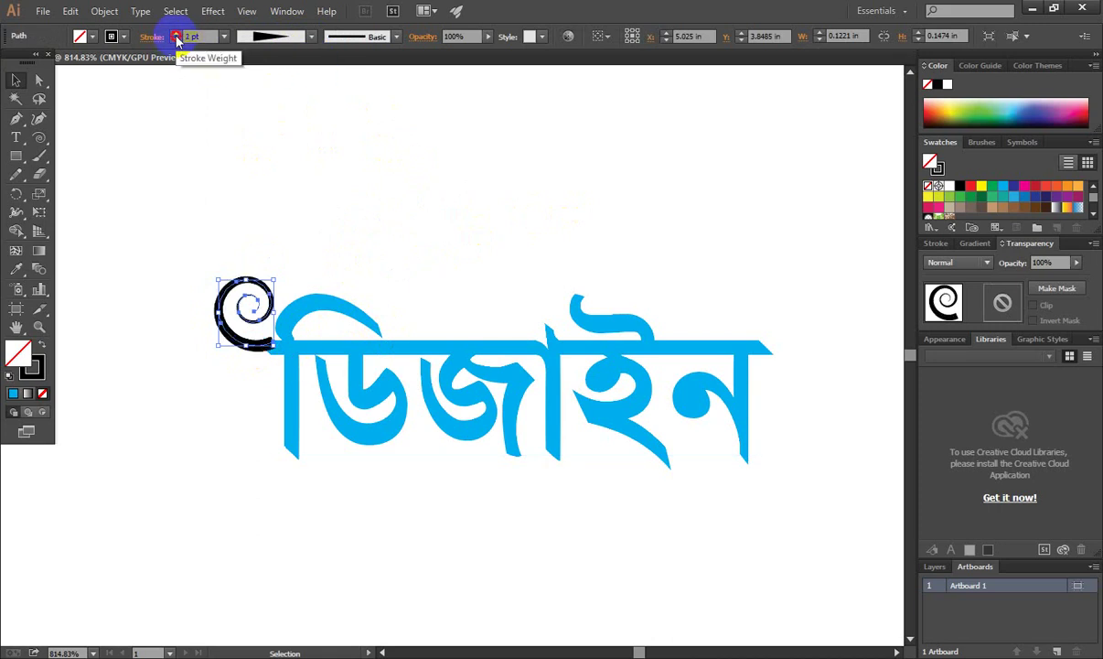
pyautogui.click(370, 172)
pyautogui.moveTo(268, 345); pyautogui.dragTo(505, 327)
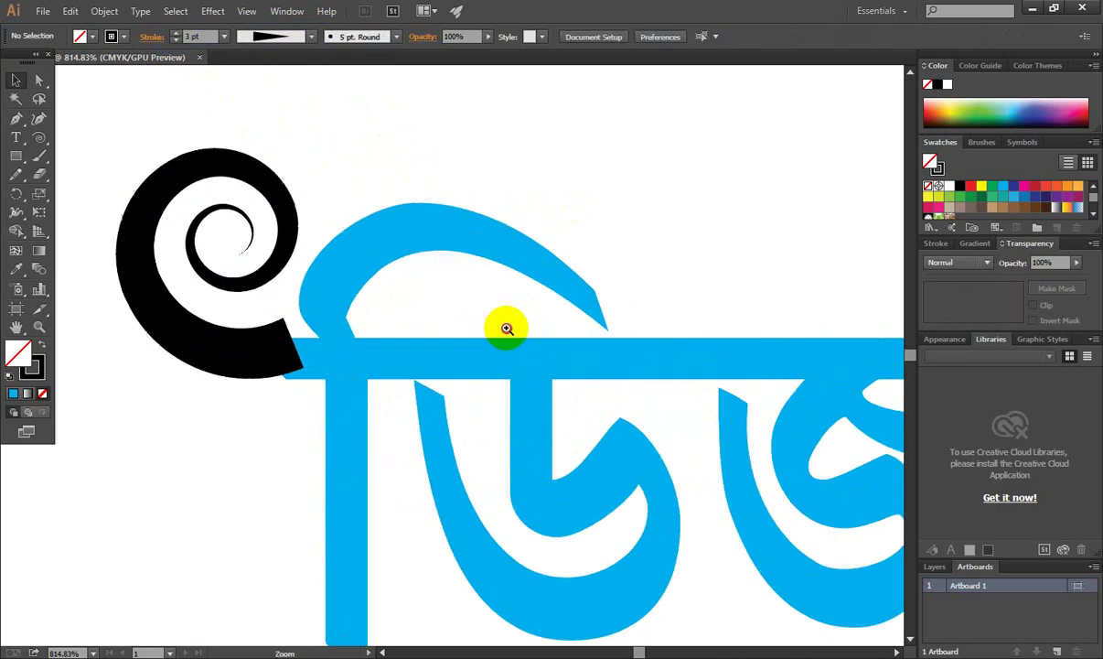
pyautogui.moveTo(227, 357)
pyautogui.mouseDown()
pyautogui.moveTo(230, 375)
pyautogui.moveTo(247, 375)
pyautogui.mouseUp()
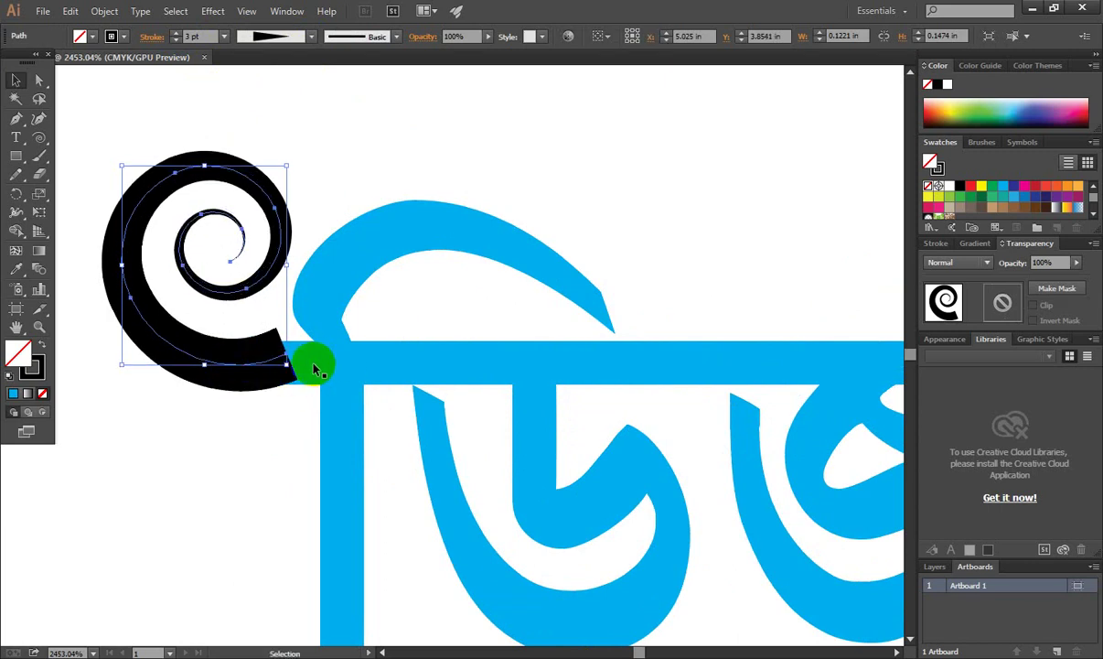
pyautogui.click(381, 163)
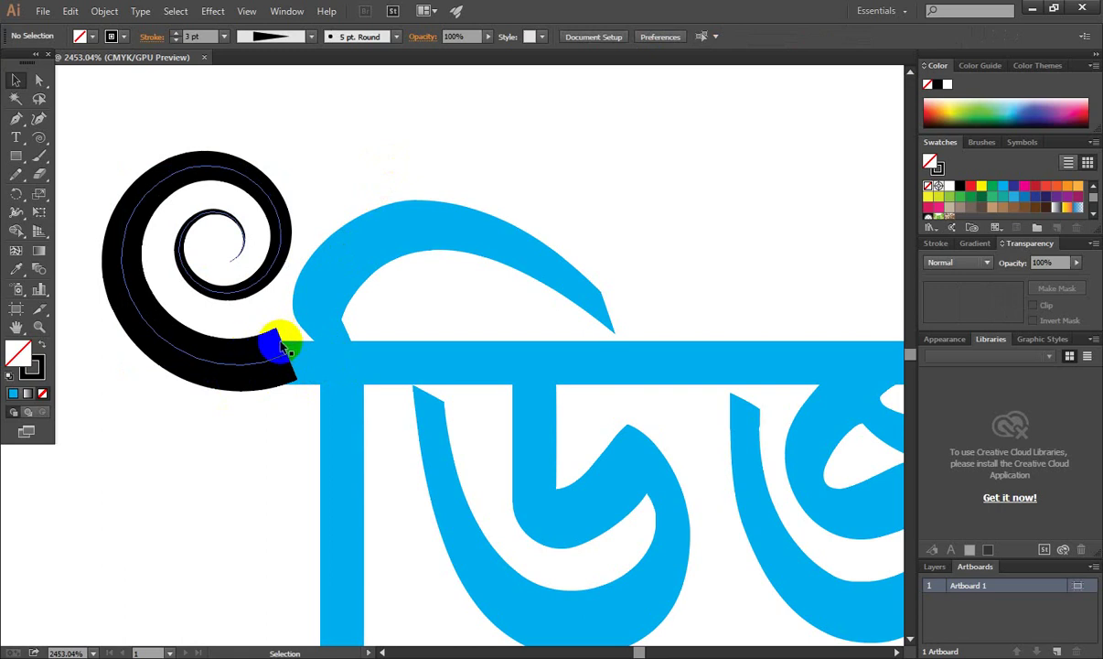
pyautogui.click(190, 360)
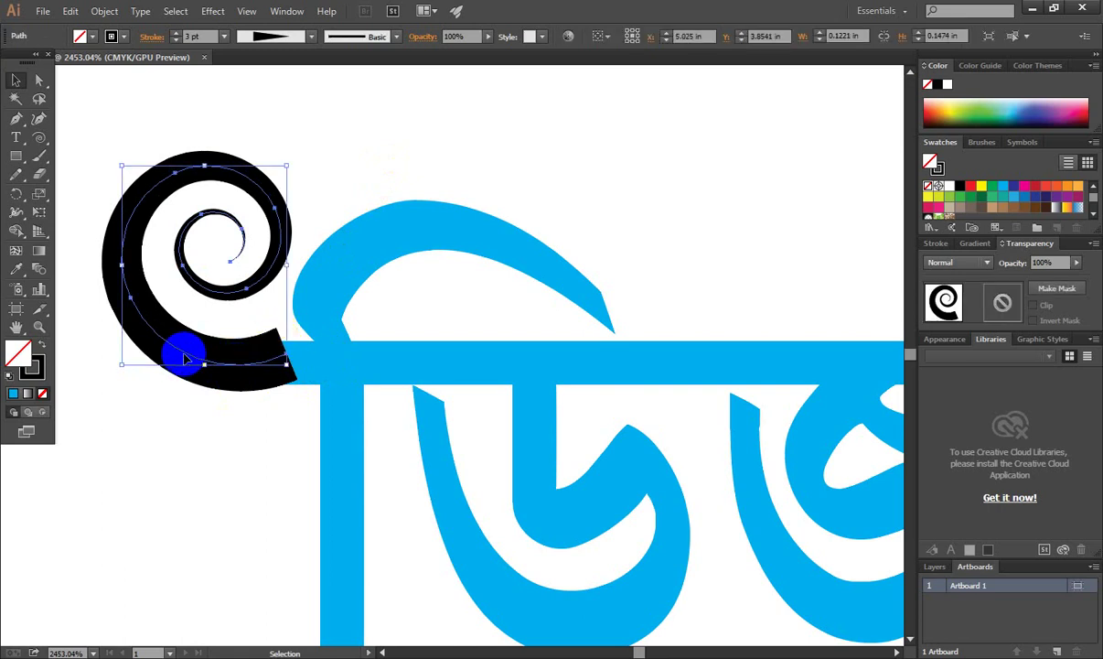
# Step: Expand the spiral's tapered stroke into a solid shape with Object > Expand Appearance
pyautogui.click(104, 12)
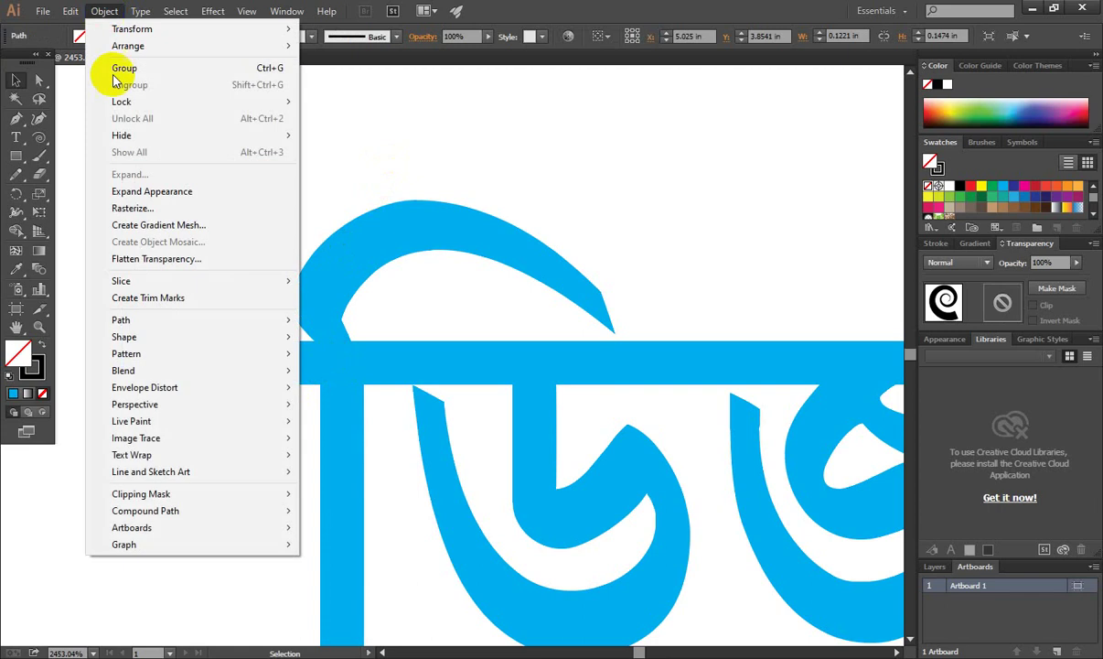
pyautogui.click(148, 192)
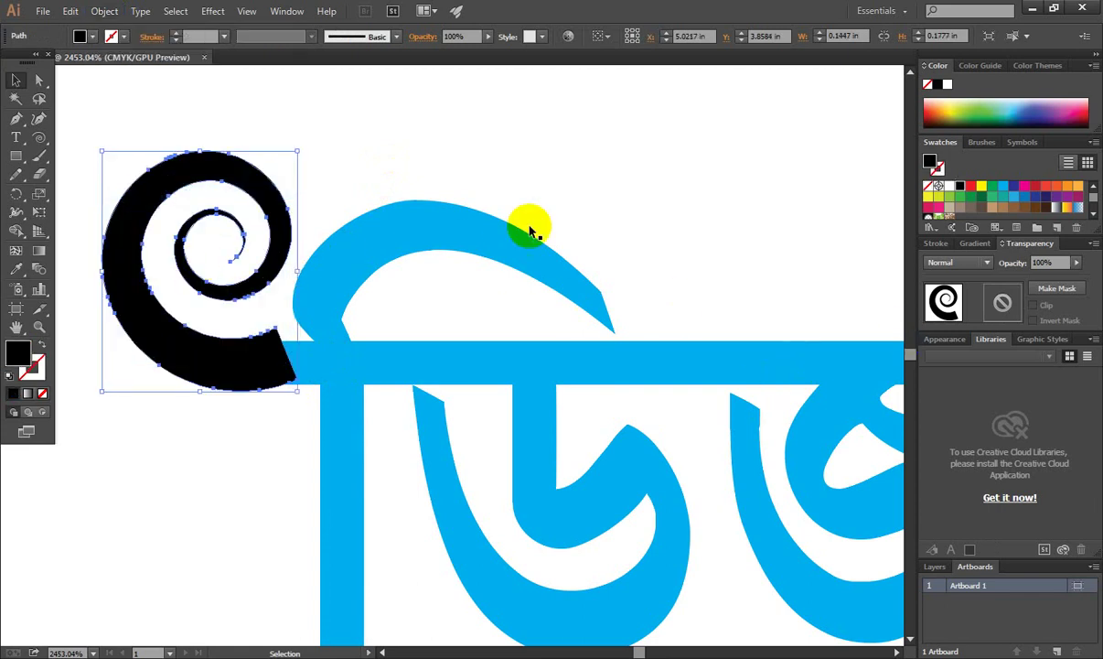
pyautogui.click(475, 276)
# Step: Convert the cyan word ডিজাইন to outlines with Create Outlines
pyautogui.moveTo(93, 135); pyautogui.dragTo(465, 510)
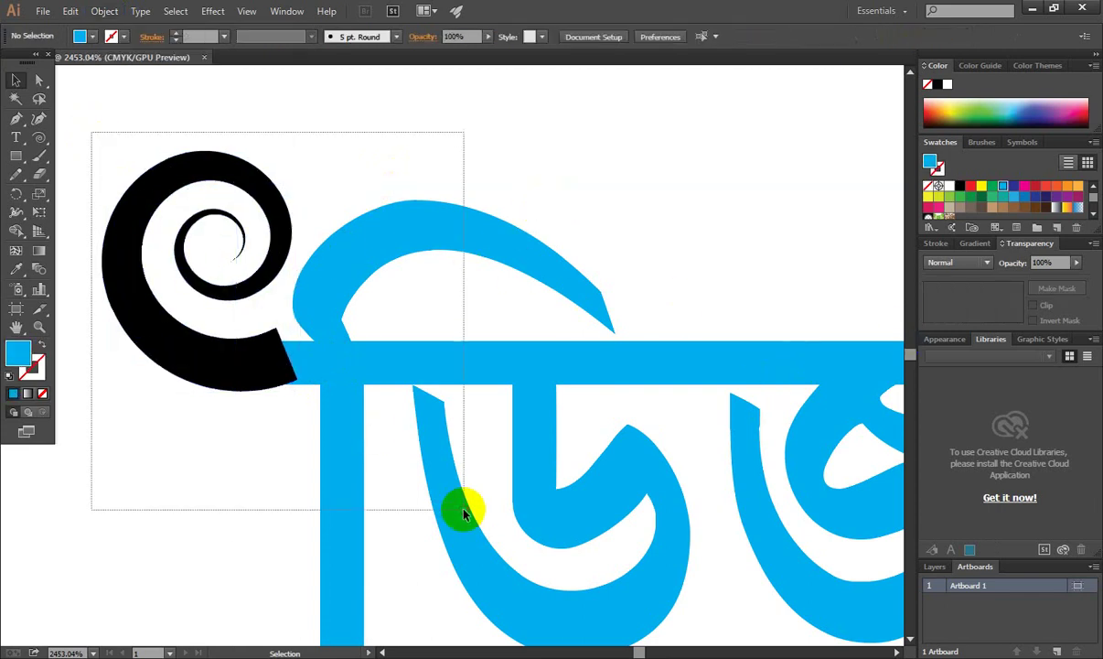
pyautogui.click(488, 365)
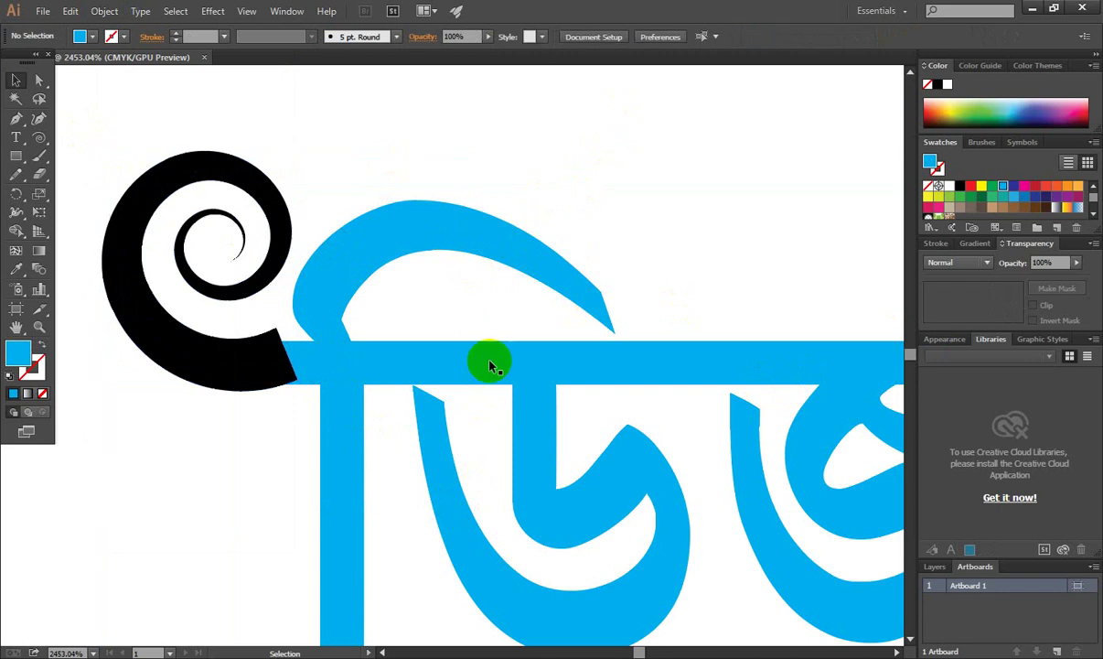
pyautogui.scroll(-3, 490, 366)
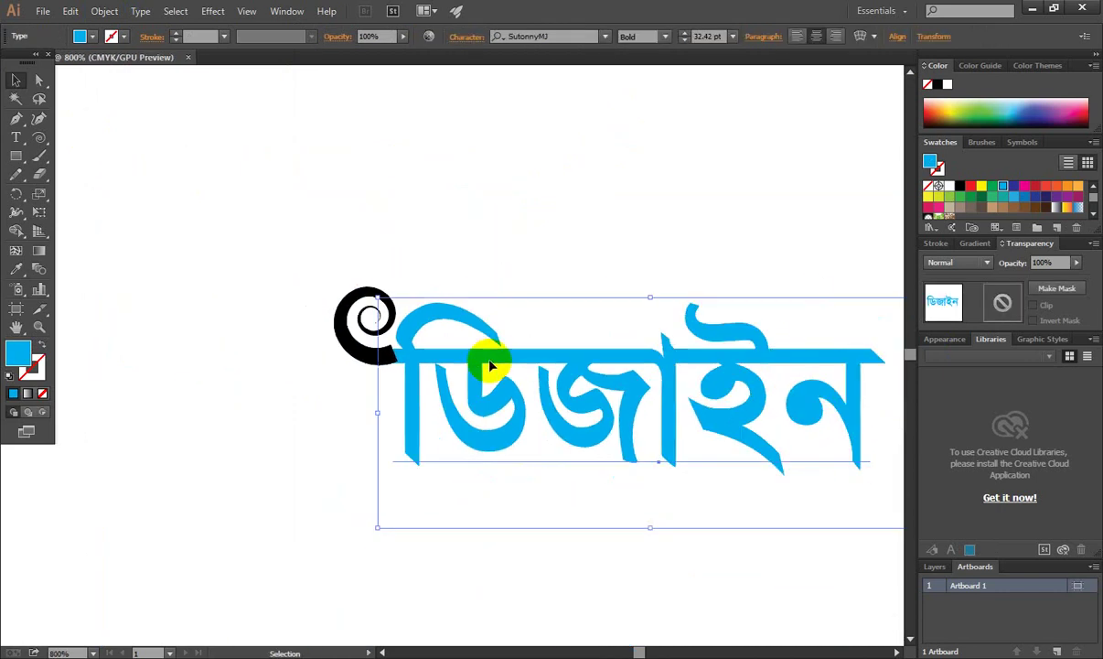
pyautogui.scroll(2, 517, 345)
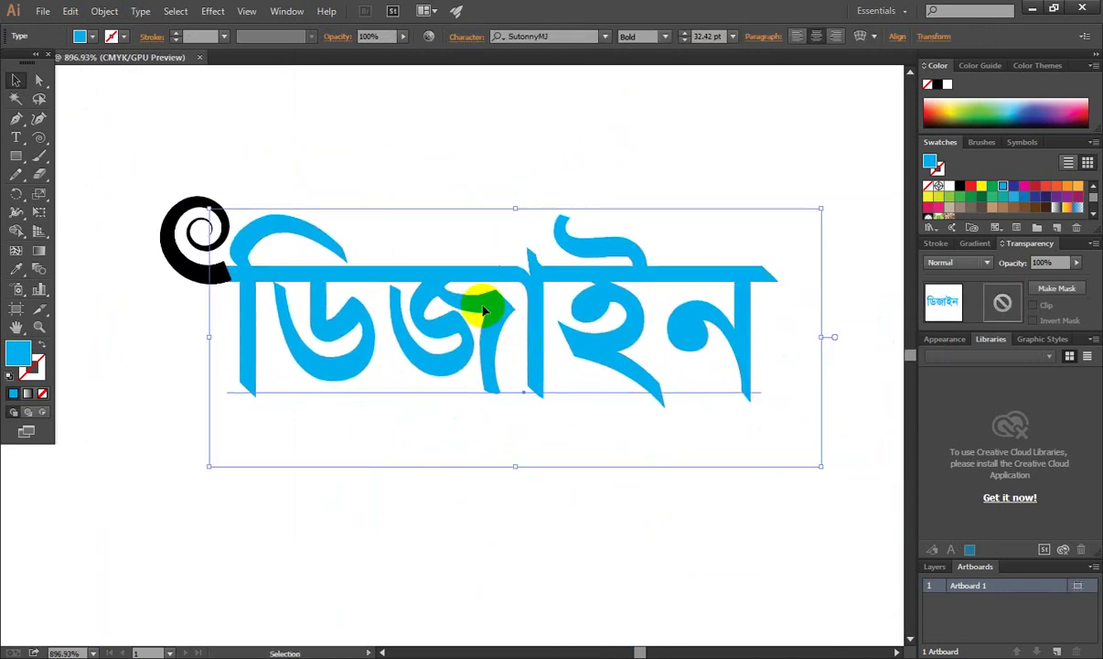
pyautogui.rightClick(493, 320)
pyautogui.click(536, 412)
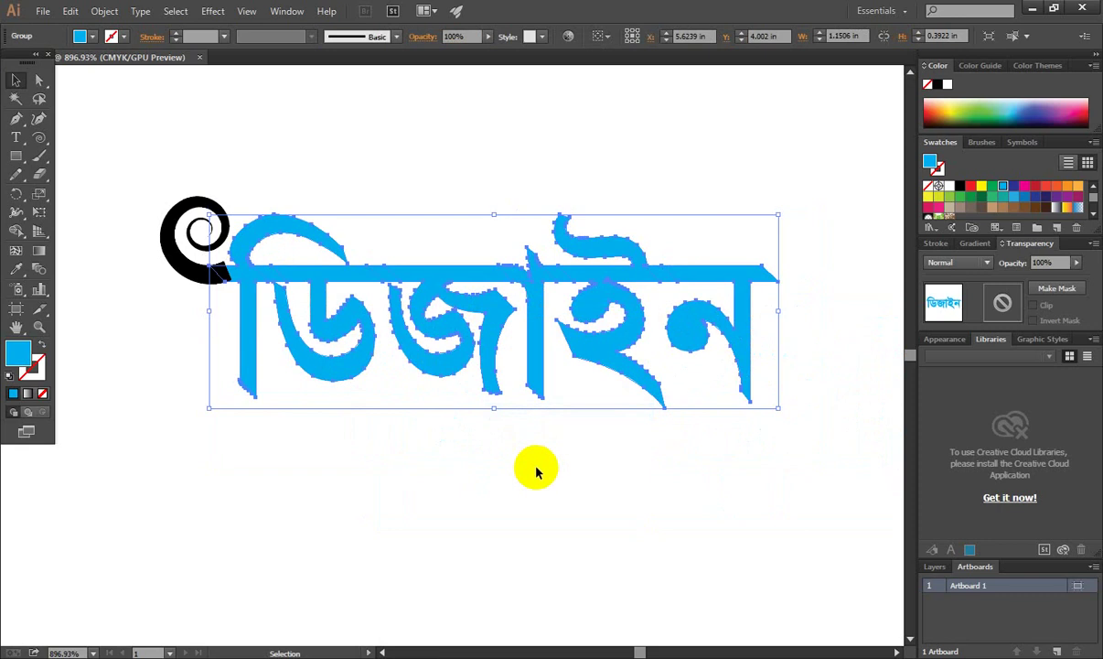
pyautogui.click(232, 265)
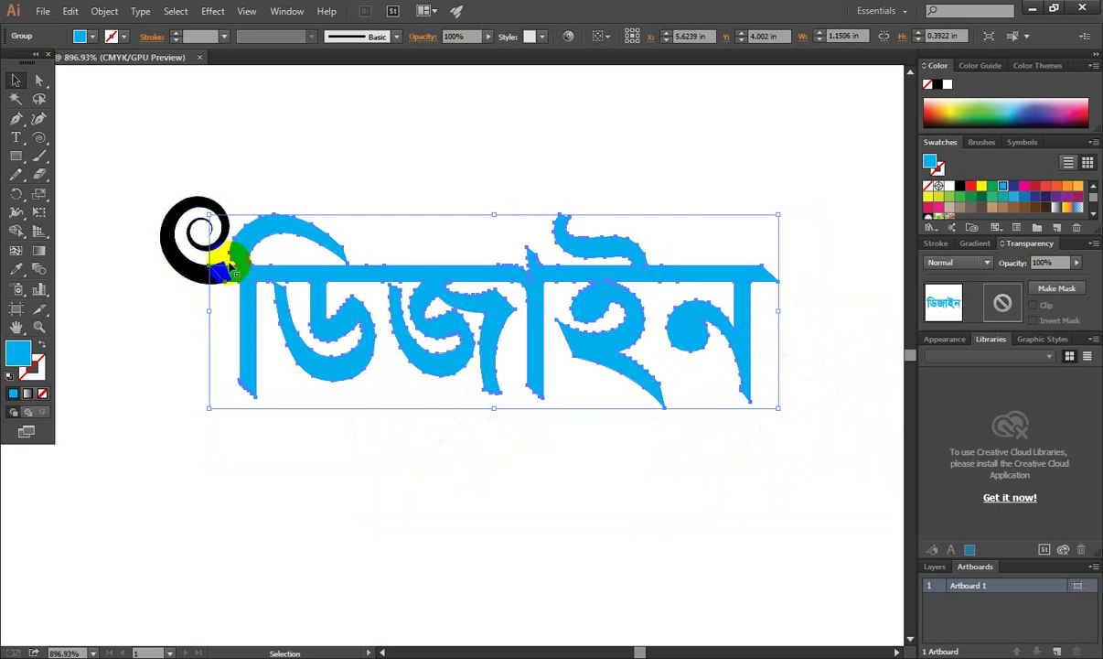
# Step: Rotate the black spiral slightly clockwise and nudge it toward the letter's headline bar
pyautogui.scroll(10, 274, 279)
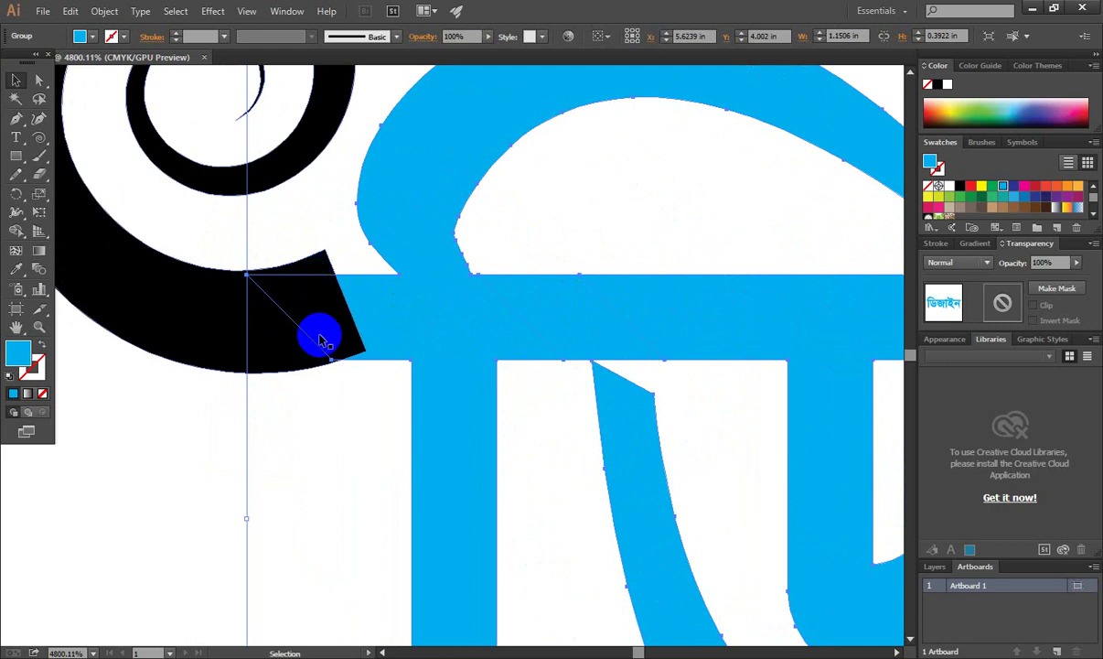
pyautogui.press('a')
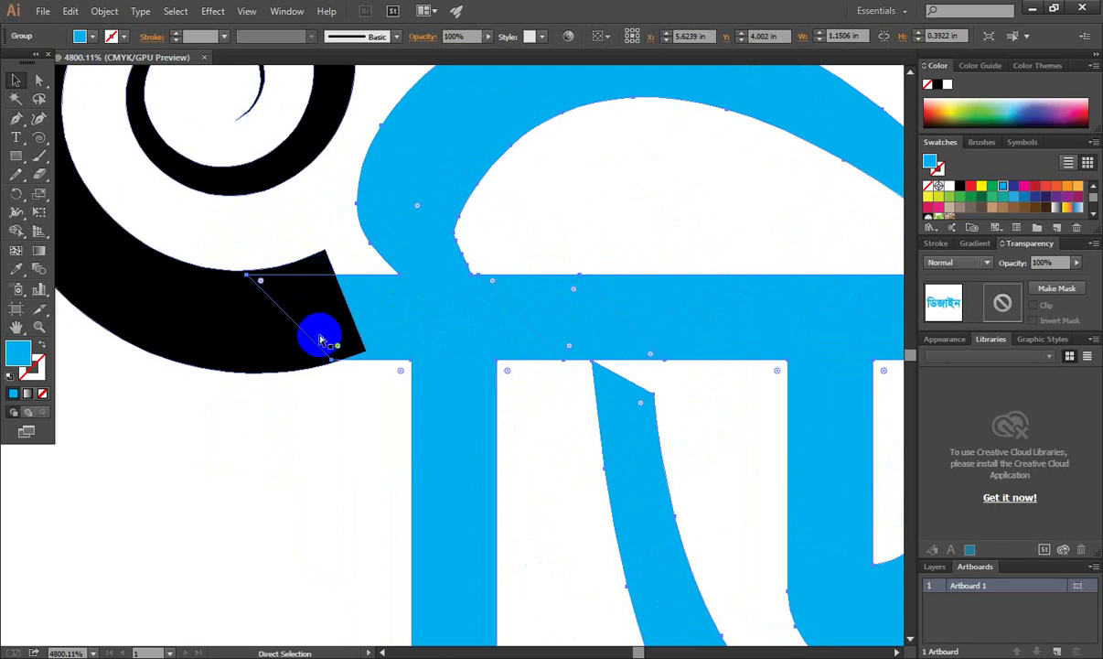
pyautogui.keyDown('alt'); pyautogui.scroll(-2, 320, 341); pyautogui.keyUp('alt')
pyautogui.press('v')
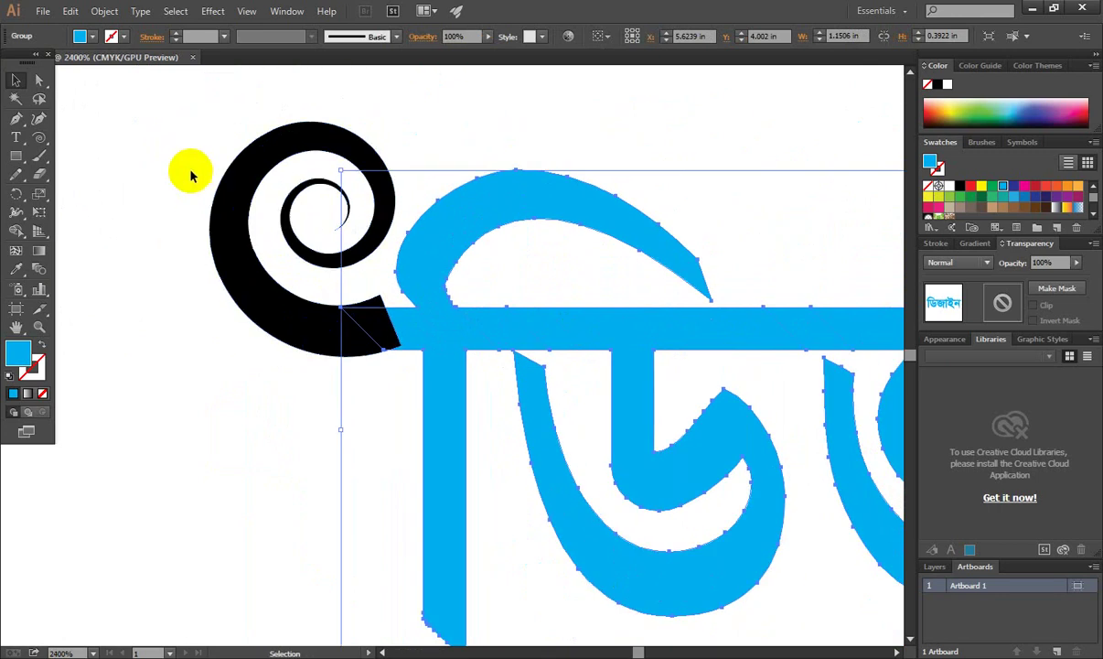
pyautogui.click(235, 186)
pyautogui.moveTo(408, 119); pyautogui.dragTo(419, 113)
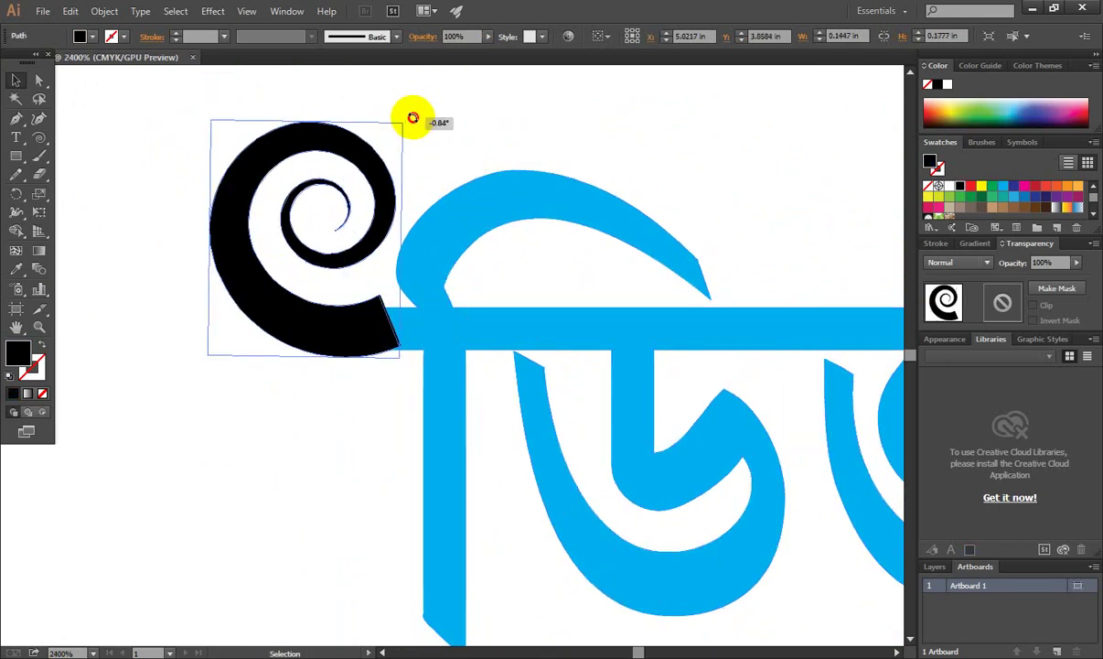
pyautogui.click(331, 459)
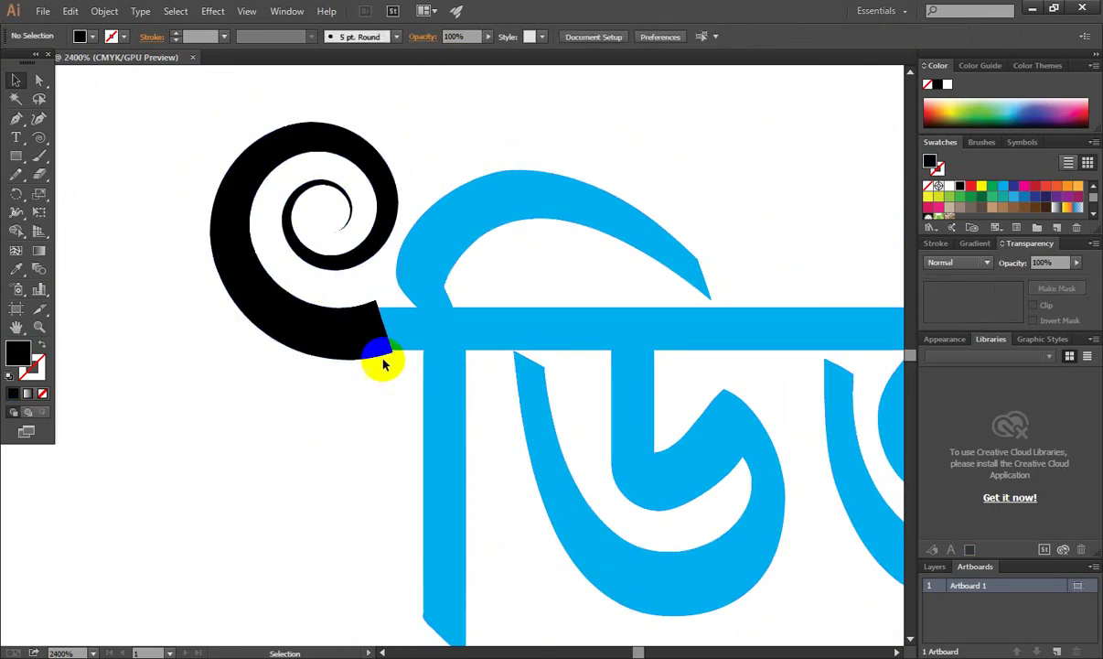
pyautogui.keyDown('alt'); pyautogui.scroll(3, 505, 323); pyautogui.keyUp('alt')
pyautogui.moveTo(345, 357); pyautogui.dragTo(356, 357)
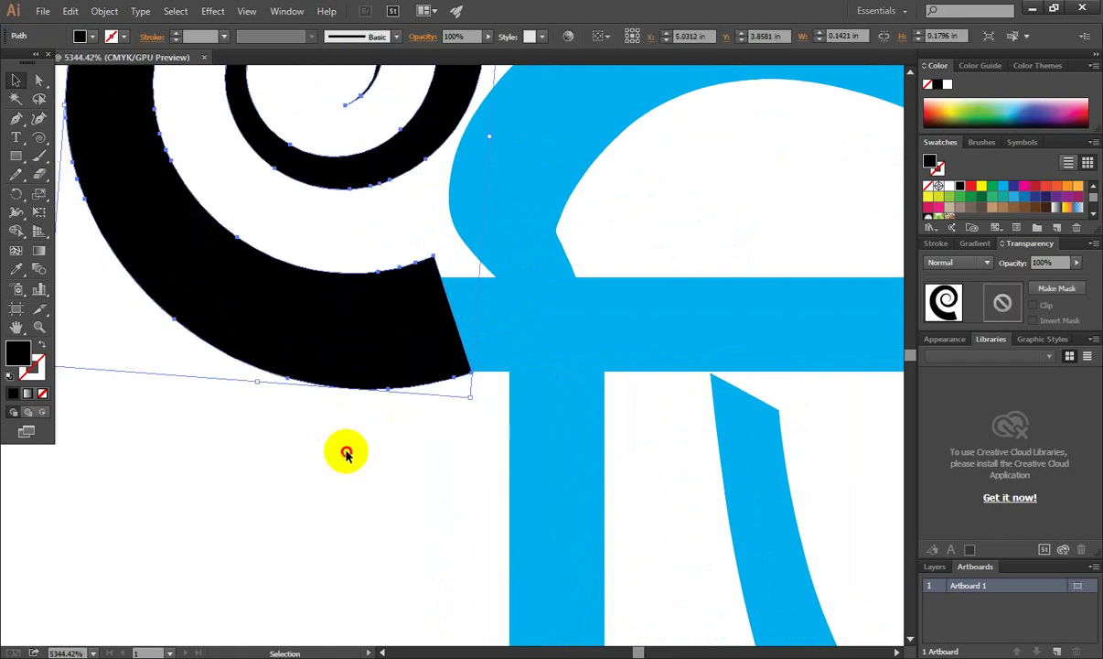
# Step: Lower the spiral so its tail overlaps the headline bar, then select all objects
pyautogui.moveTo(423, 259); pyautogui.dragTo(682, 89)
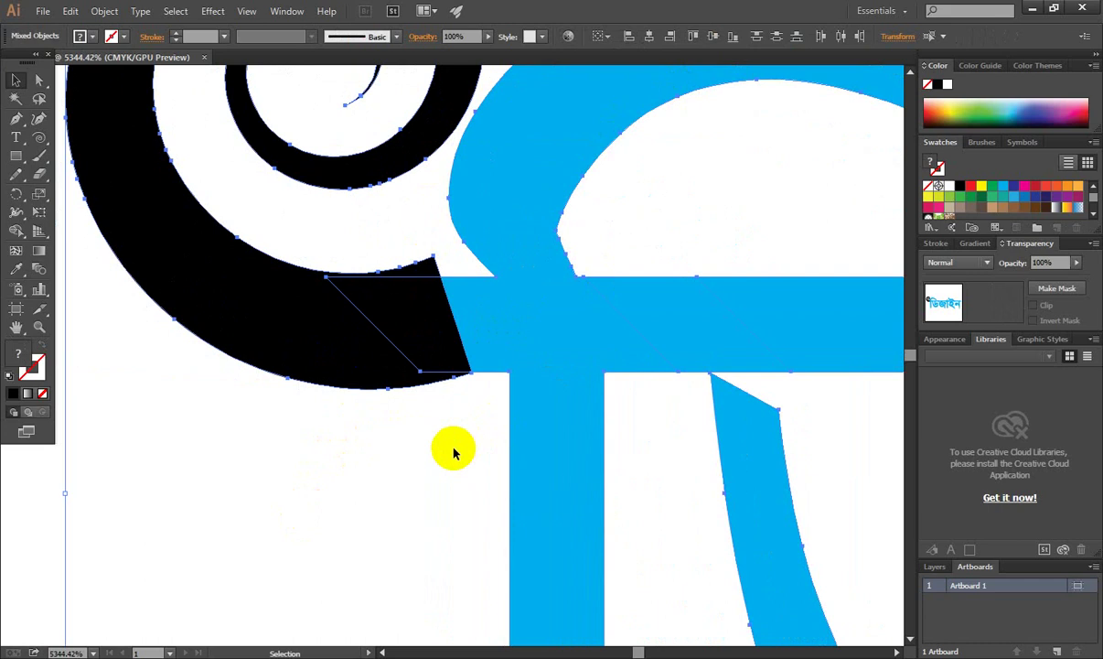
pyautogui.click(364, 361)
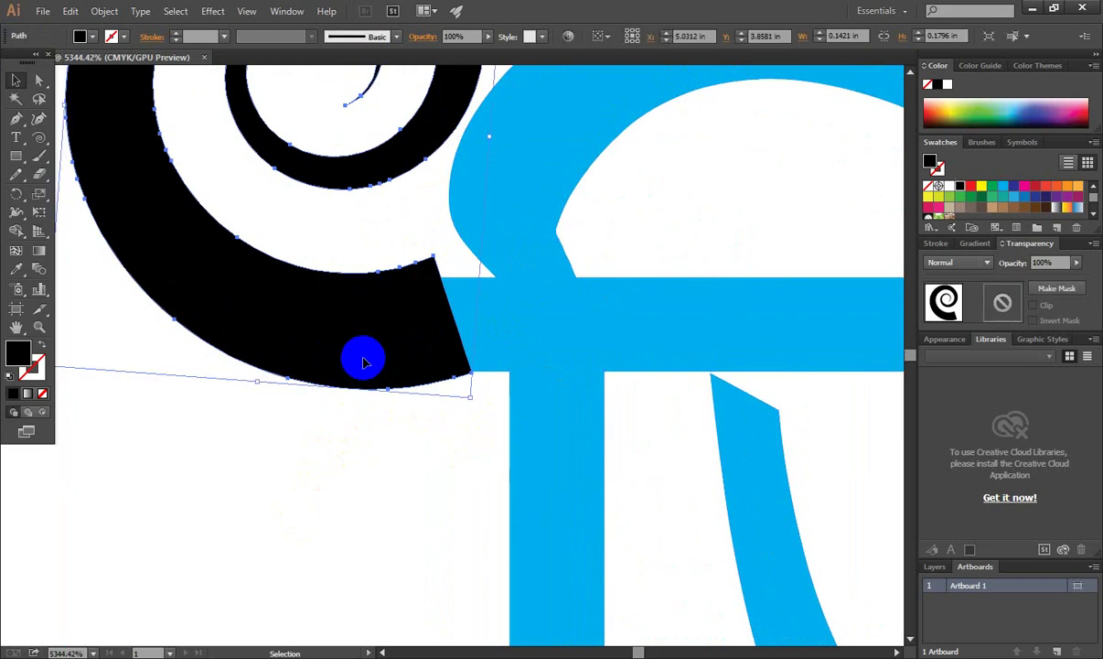
pyautogui.moveTo(364, 362); pyautogui.dragTo(359, 350)
pyautogui.hotkey('ctrl', 'a')
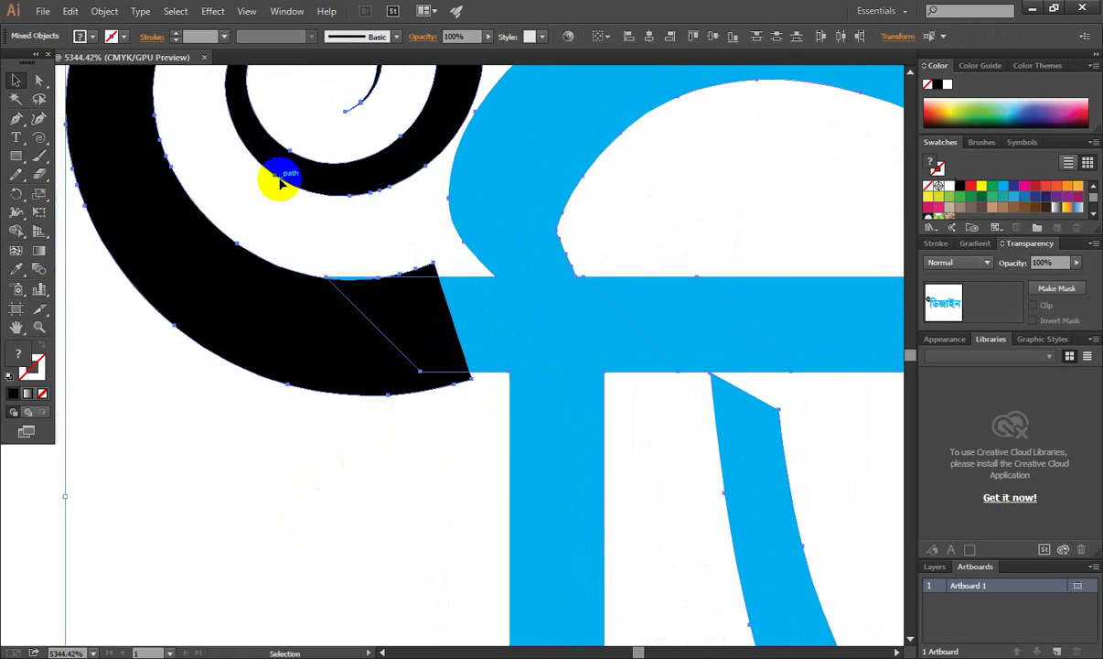
pyautogui.keyDown('alt'); pyautogui.scroll(3, 403, 338); pyautogui.keyUp('alt')
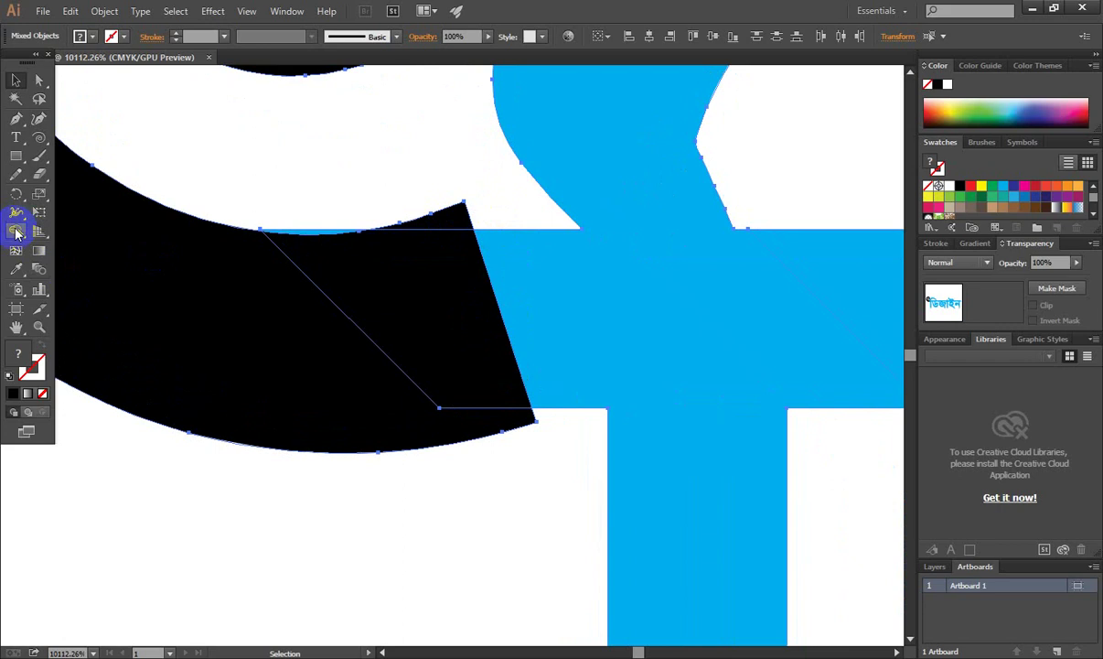
# Step: With Shape Builder, delete the stray black sliver and merge the spiral's tail into the blue bar
pyautogui.click(16, 232)
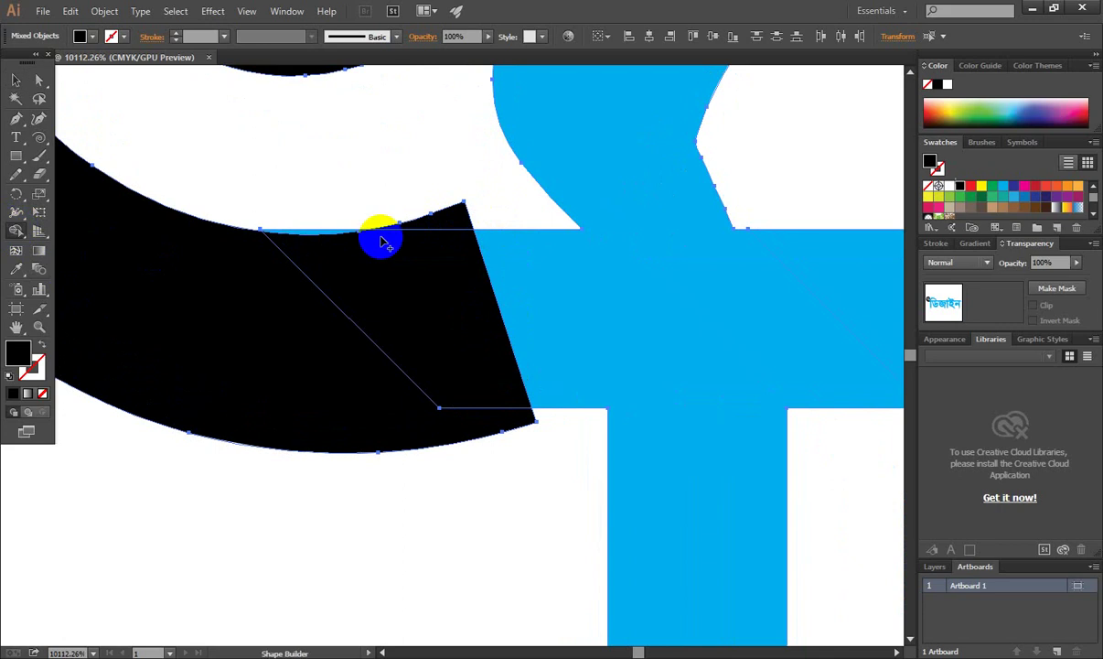
pyautogui.keyDown('alt'); pyautogui.click(458, 217); pyautogui.keyUp('alt')
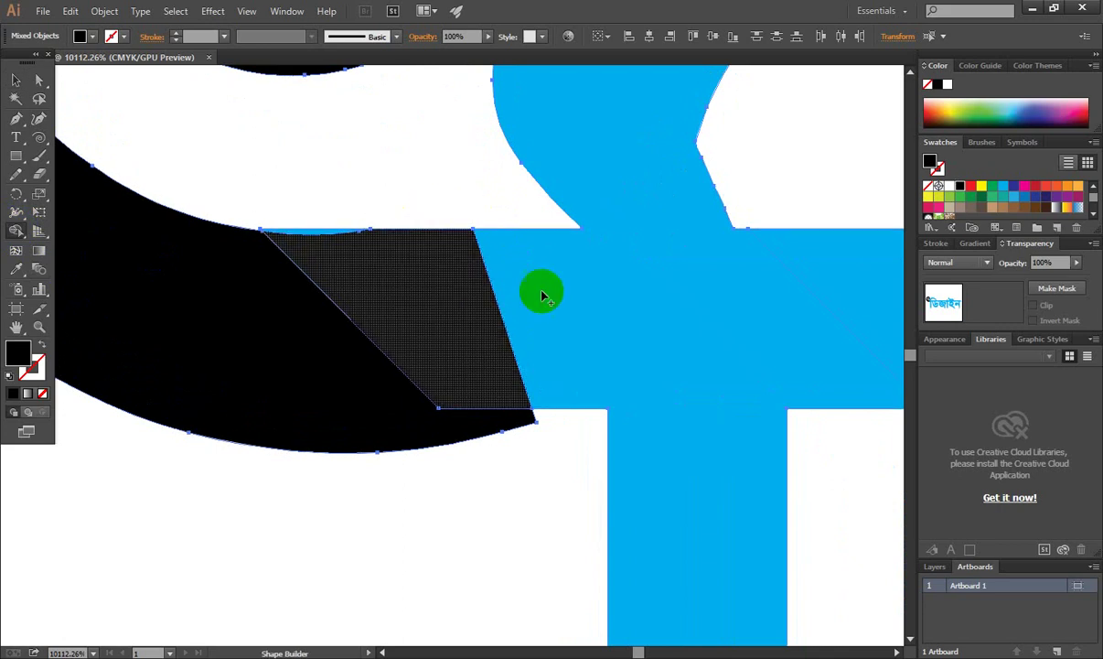
pyautogui.moveTo(591, 319)
pyautogui.mouseDown()
pyautogui.moveTo(457, 322)
pyautogui.moveTo(306, 305)
pyautogui.mouseUp()
pyautogui.moveTo(384, 265)
pyautogui.mouseDown()
pyautogui.moveTo(332, 240)
pyautogui.moveTo(451, 338)
pyautogui.mouseUp()
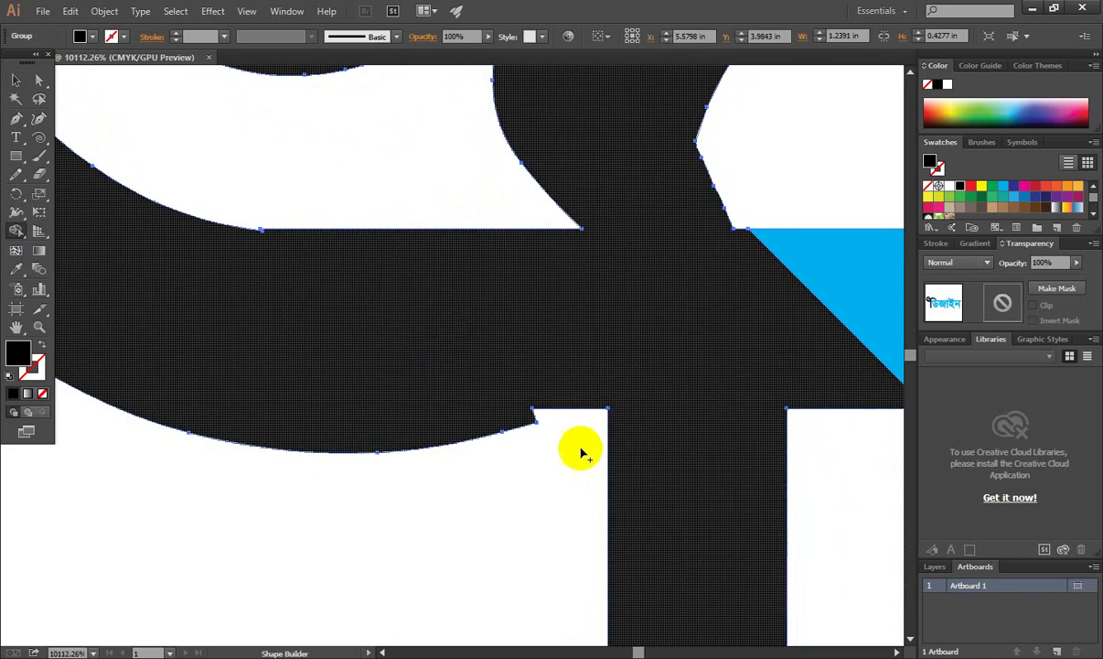
# Step: Zoom in on the join and merge the small leftover corner piece into the black shape
pyautogui.press('z')
pyautogui.moveTo(516, 436)
pyautogui.mouseDown()
pyautogui.moveTo(603, 414)
pyautogui.moveTo(456, 352)
pyautogui.moveTo(625, 339)
pyautogui.mouseUp()
pyautogui.click(629, 348)
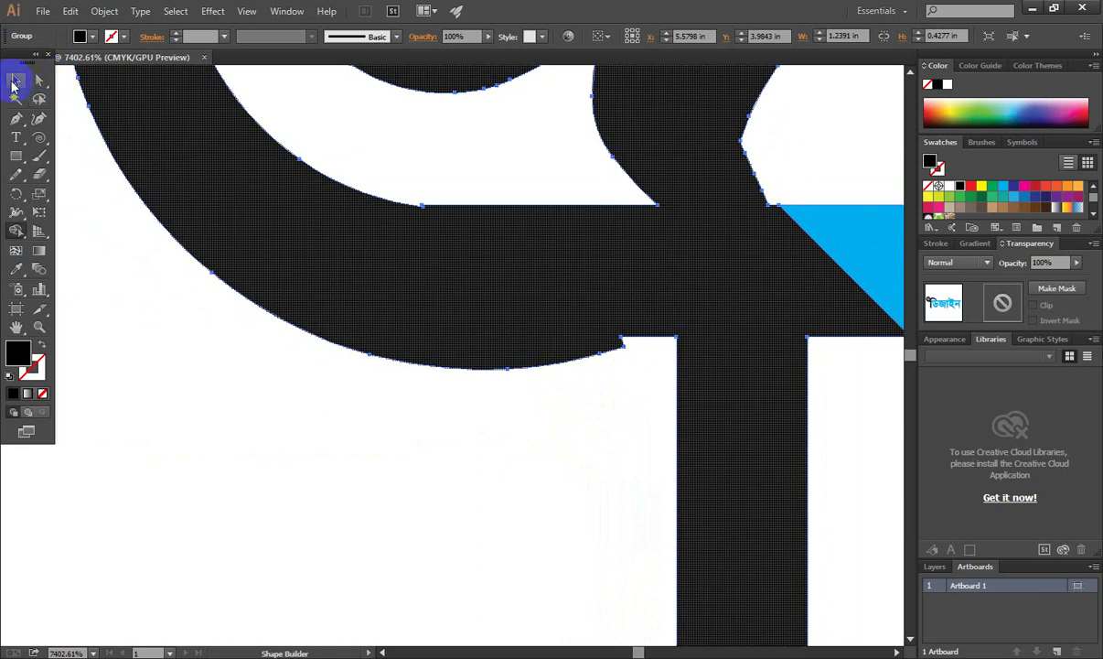
pyautogui.click(15, 81)
pyautogui.click(413, 490)
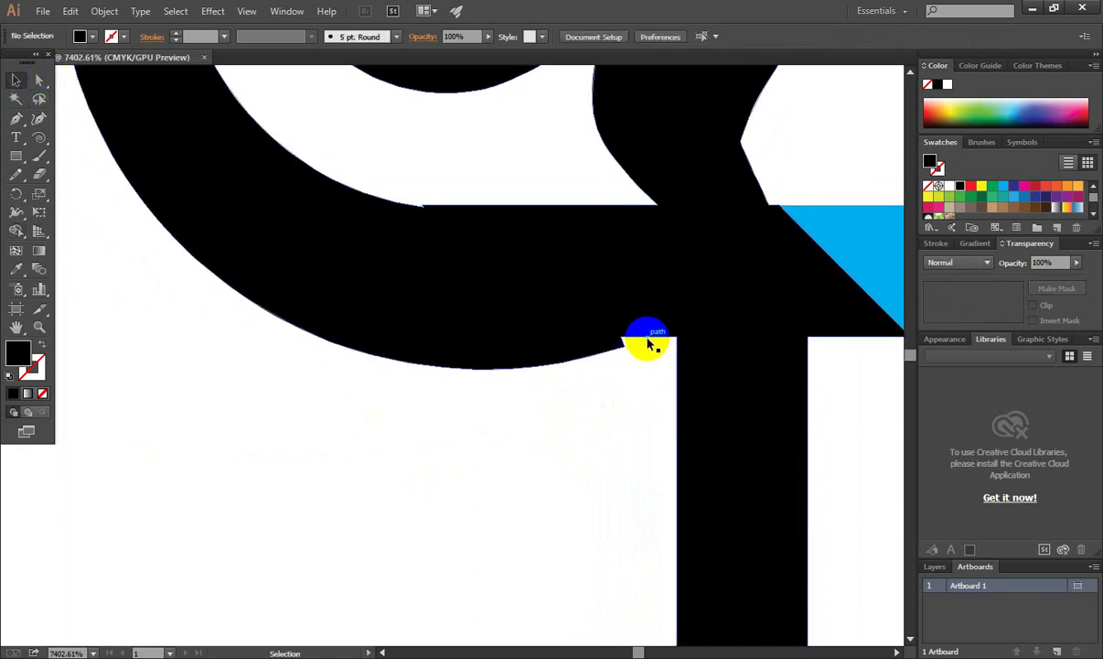
# Step: Zoom far in on the spiral–stem joint and inspect its anchor points with Direct Selection
pyautogui.moveTo(451, 236); pyautogui.dragTo(825, 285)
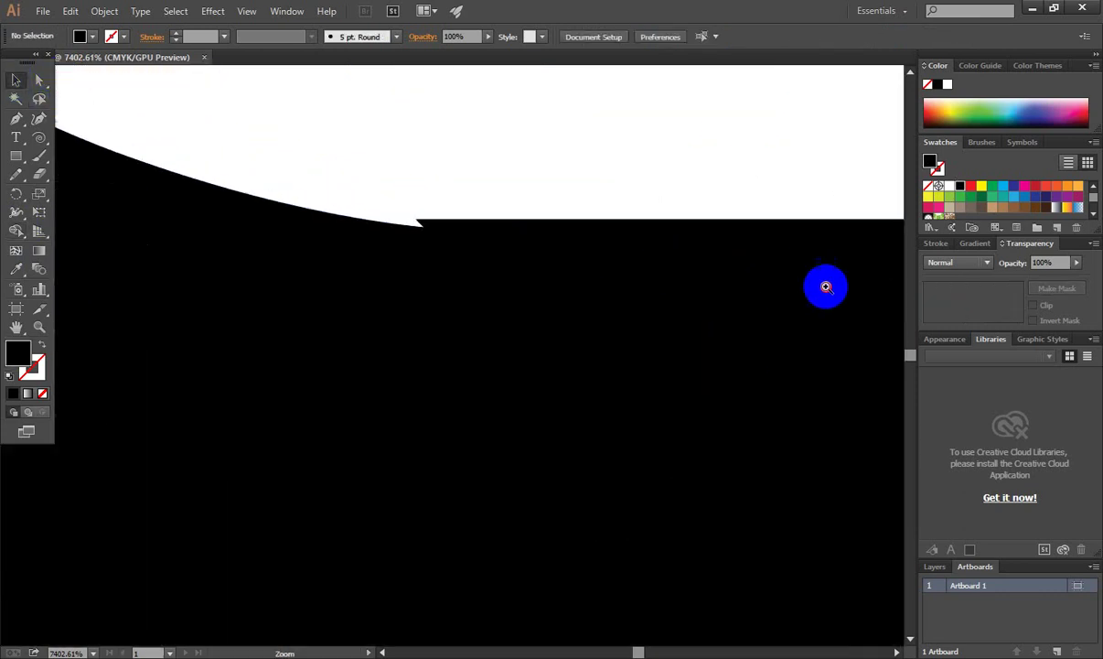
pyautogui.click(39, 83)
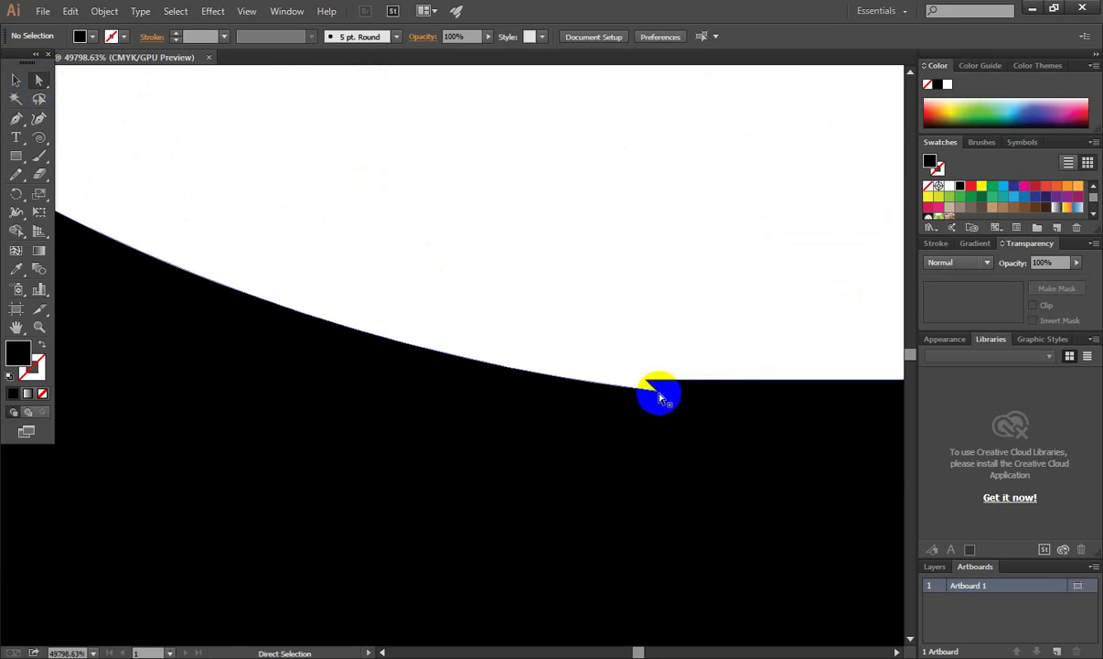
pyautogui.click(657, 393)
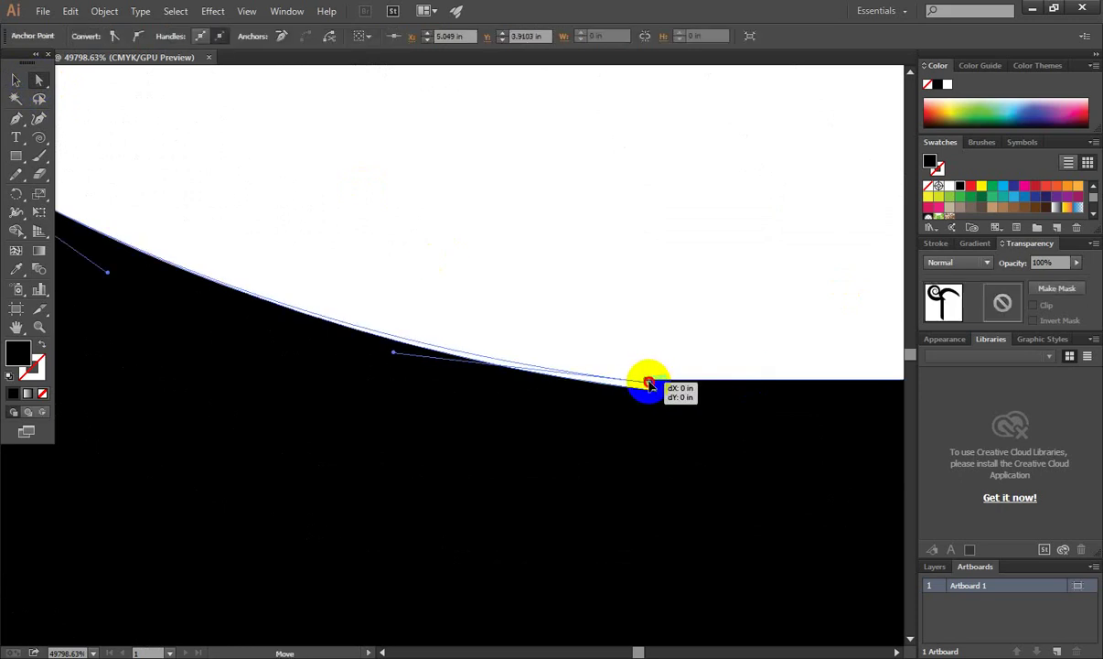
pyautogui.click(677, 335)
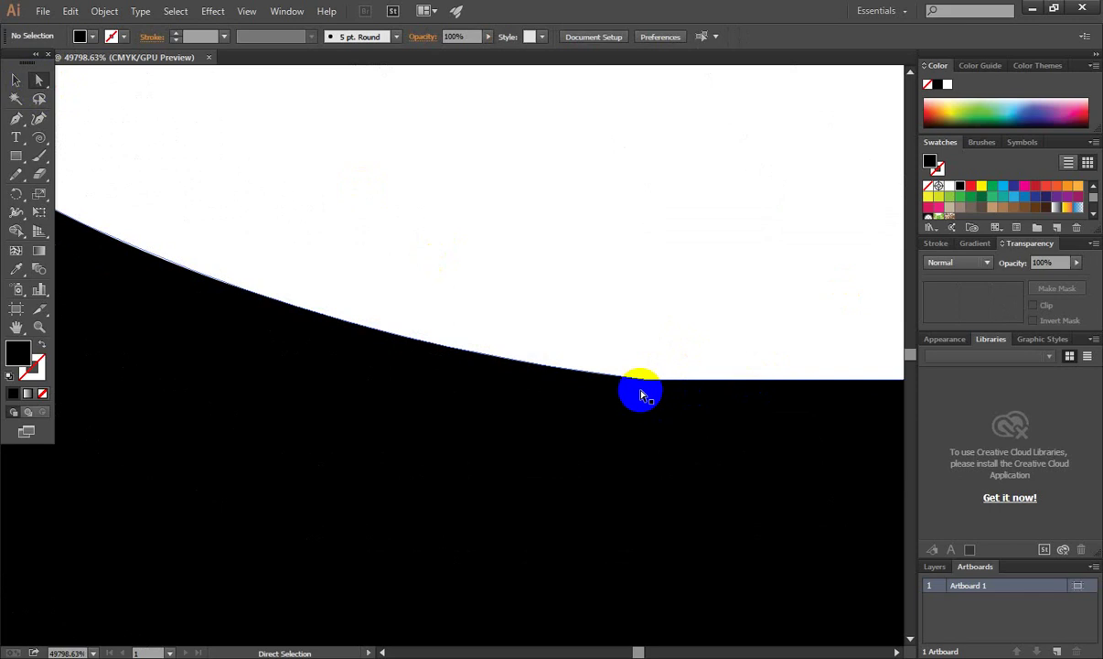
pyautogui.scroll(-10, 640, 393)
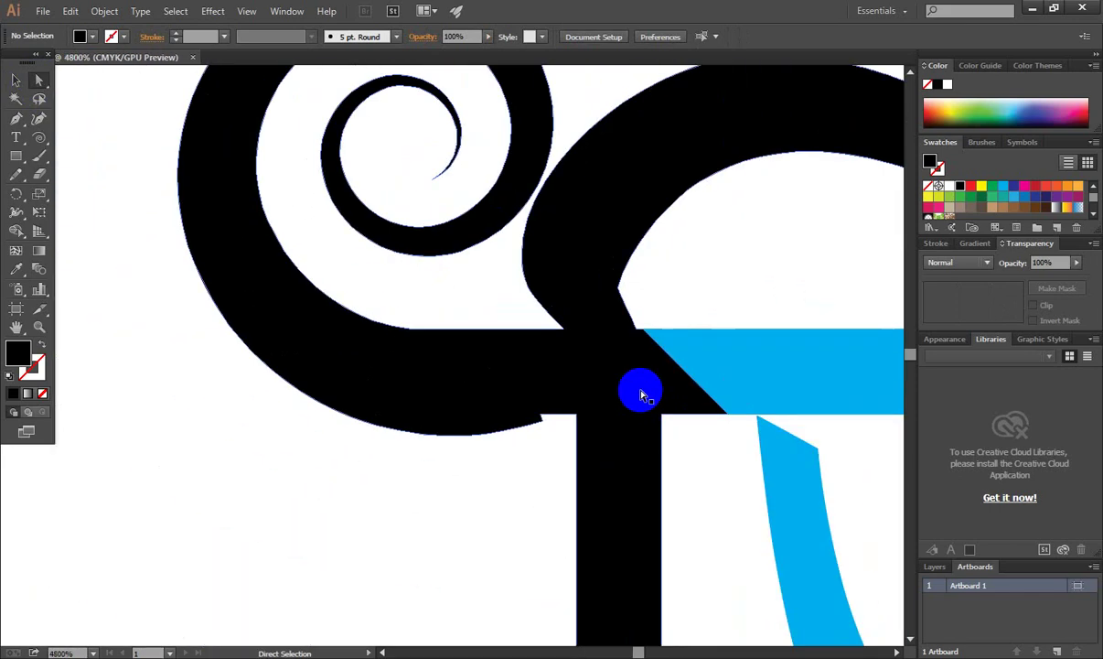
pyautogui.scroll(4, 549, 425)
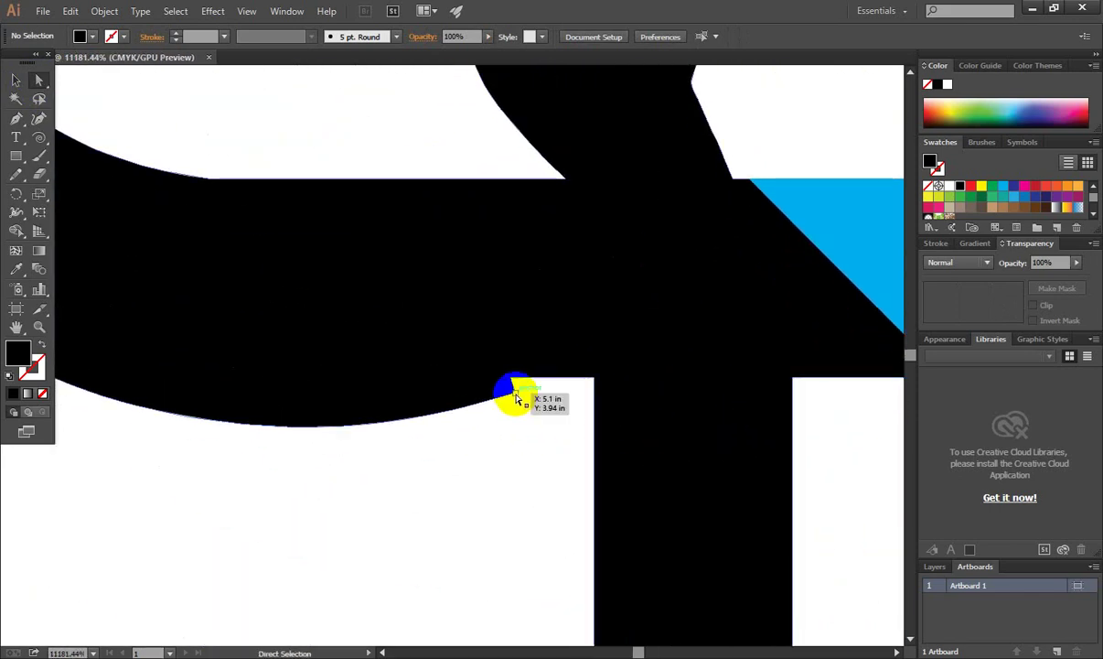
# Step: Pull the joint anchor up to smooth the curve where the spiral meets the stem
pyautogui.click(516, 395)
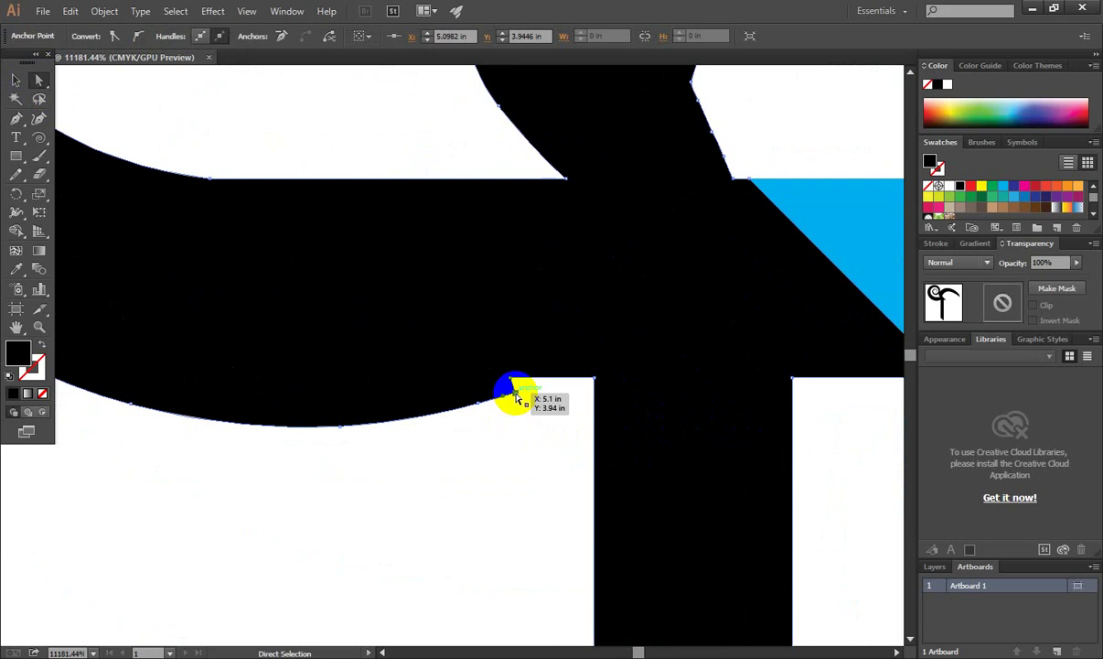
pyautogui.moveTo(519, 395); pyautogui.dragTo(509, 375)
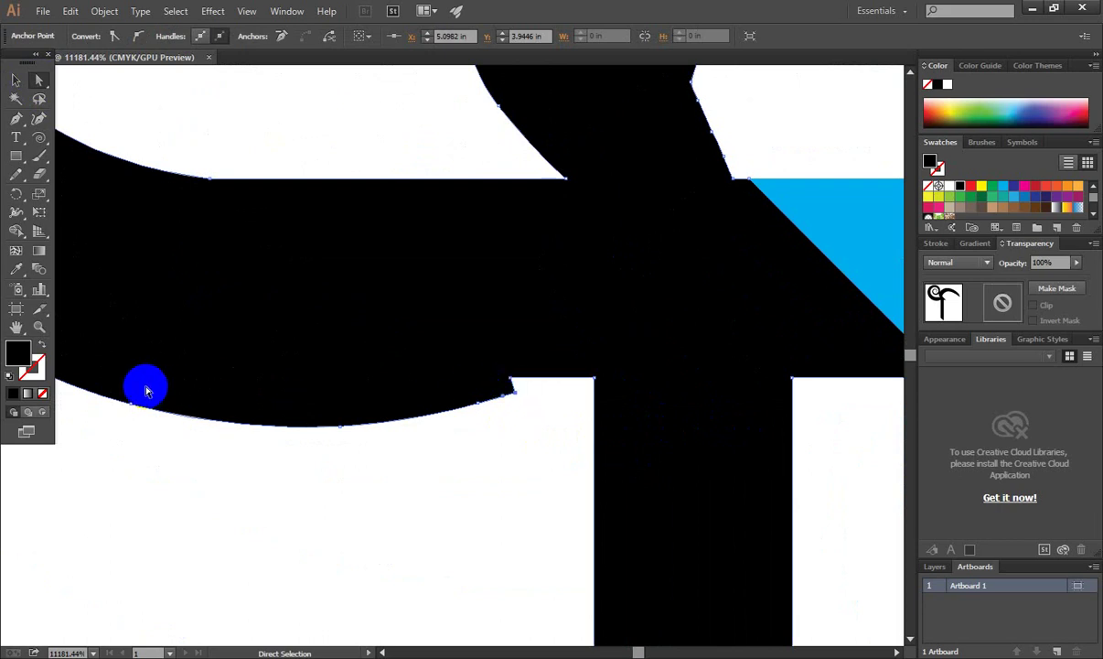
pyautogui.scroll(-1, 147, 388)
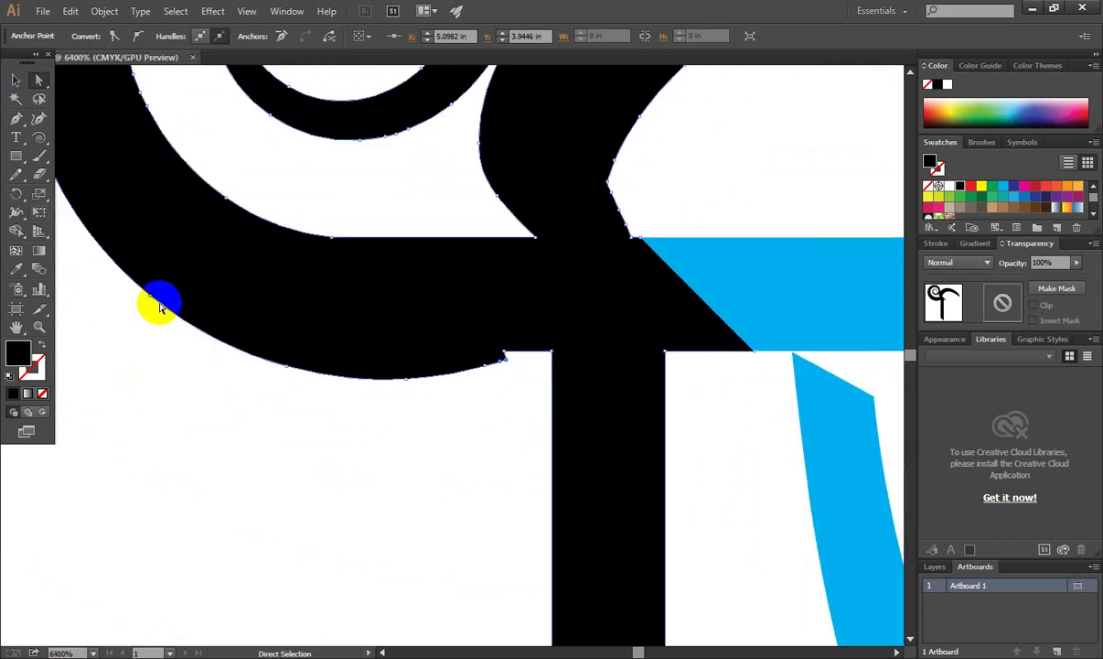
pyautogui.scroll(-1, 179, 306)
pyautogui.scroll(-1, 308, 314)
pyautogui.scroll(1, 362, 313)
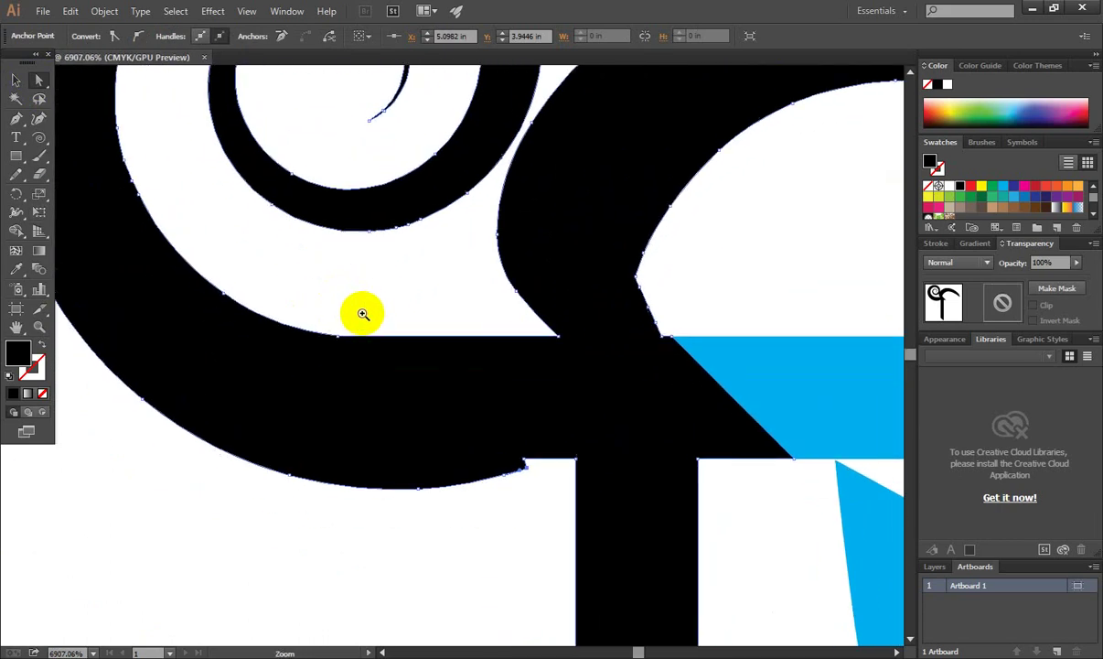
pyautogui.scroll(-2, 298, 286)
pyautogui.moveTo(298, 285); pyautogui.dragTo(340, 282)
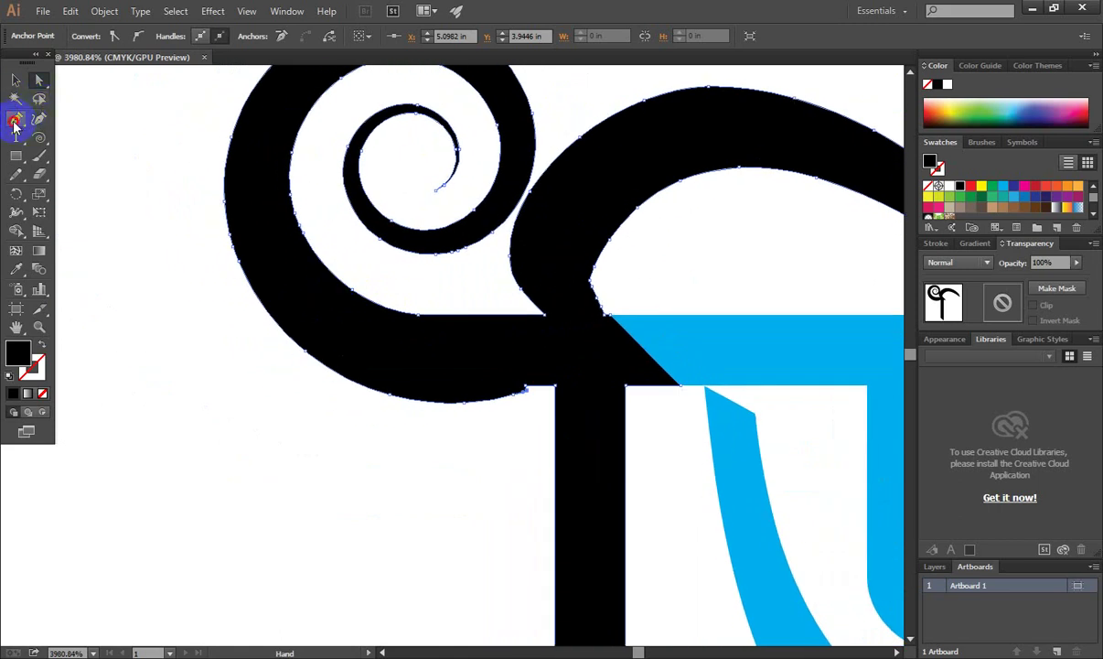
# Step: Clear the selection of all paths and ready the Pen tool for a new shape
pyautogui.click(15, 120)
pyautogui.click(550, 393)
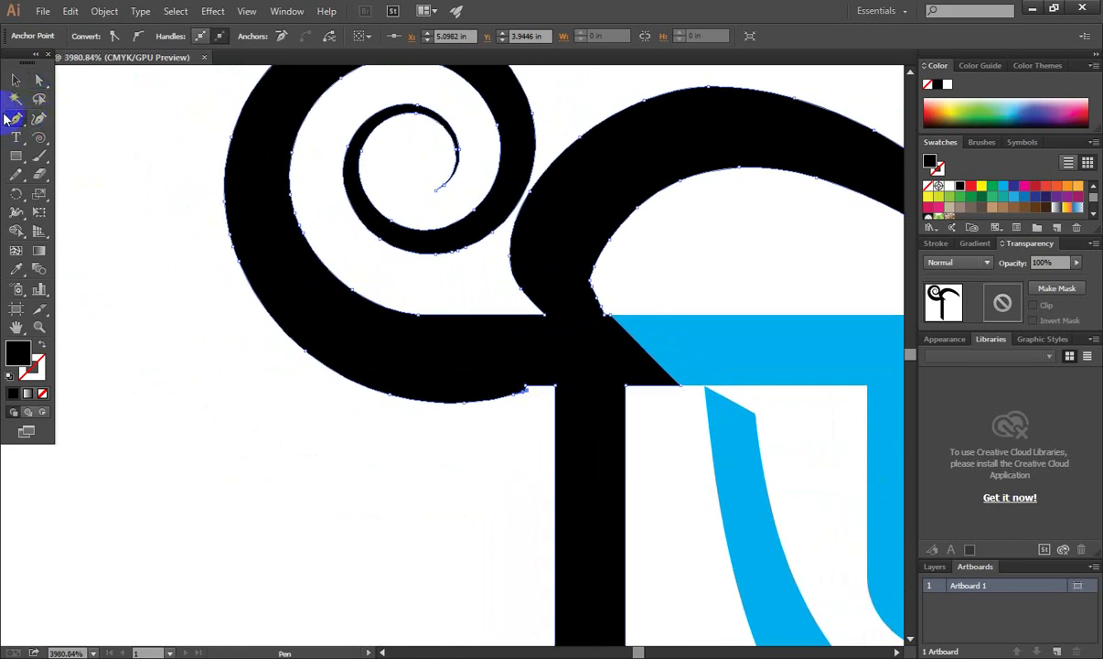
pyautogui.click(16, 80)
pyautogui.click(292, 393)
pyautogui.click(16, 100)
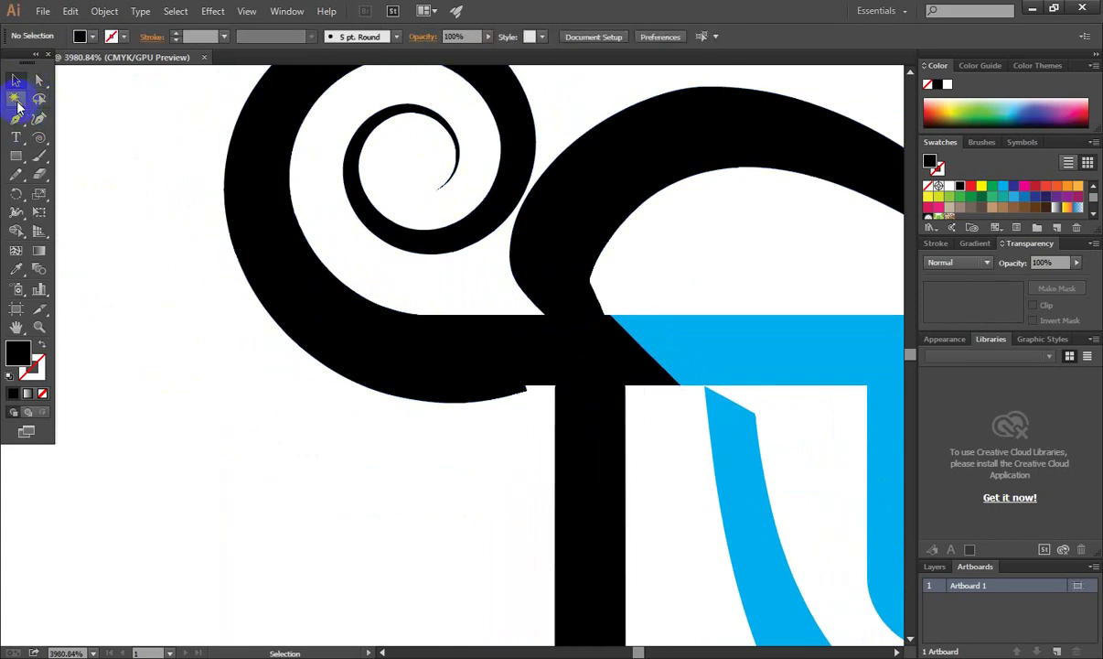
pyautogui.click(14, 120)
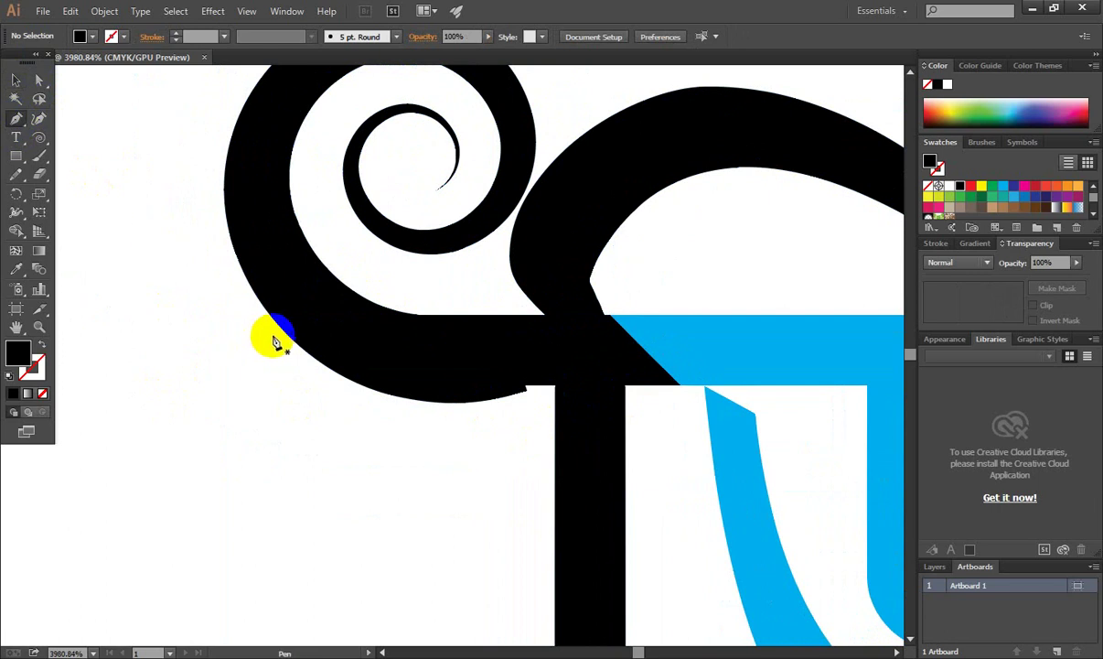
# Step: Draw a closed curved wedge from the spiral's lower edge spreading down to the lower left
pyautogui.click(531, 387)
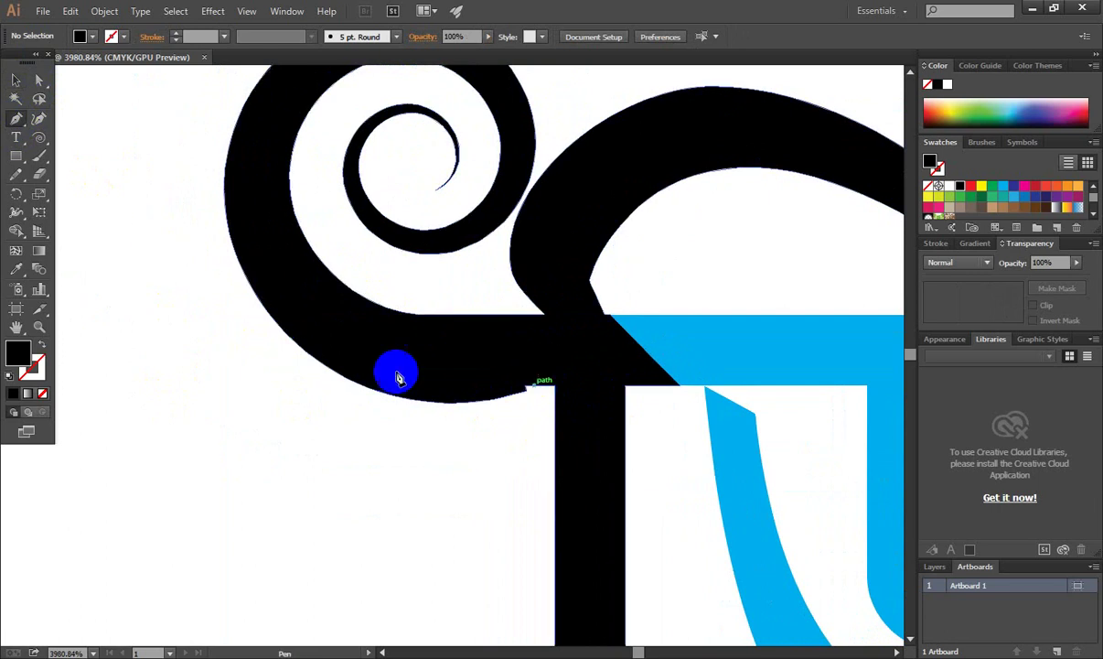
pyautogui.moveTo(241, 279)
pyautogui.mouseDown()
pyautogui.moveTo(82, 128)
pyautogui.moveTo(118, 122)
pyautogui.mouseUp()
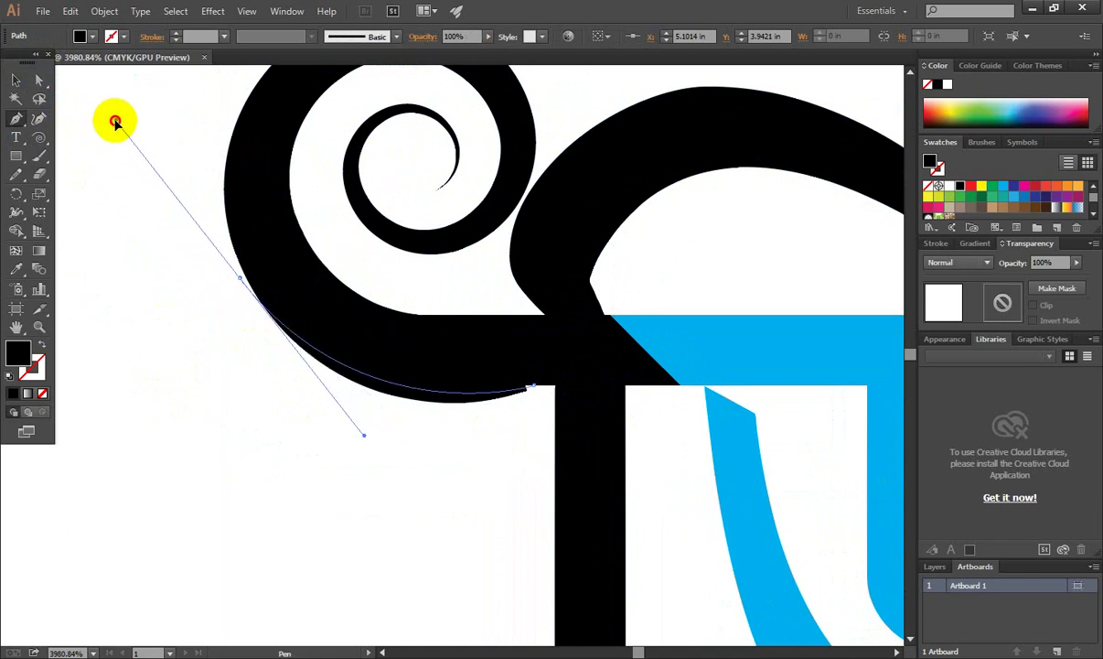
pyautogui.moveTo(115, 121); pyautogui.dragTo(259, 512)
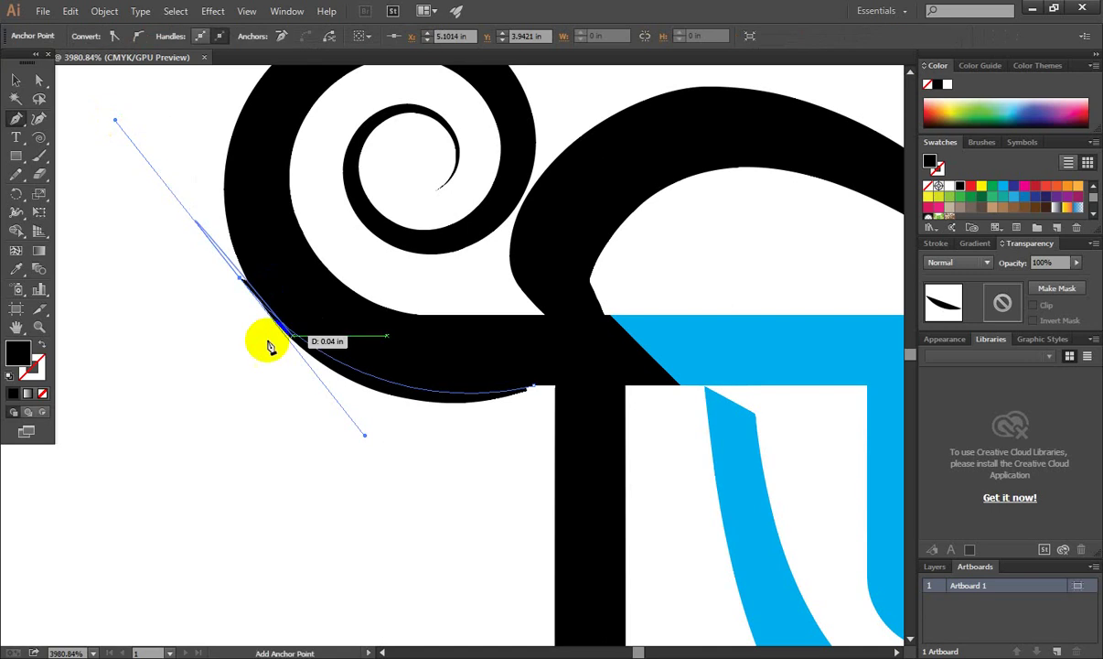
pyautogui.click(258, 506)
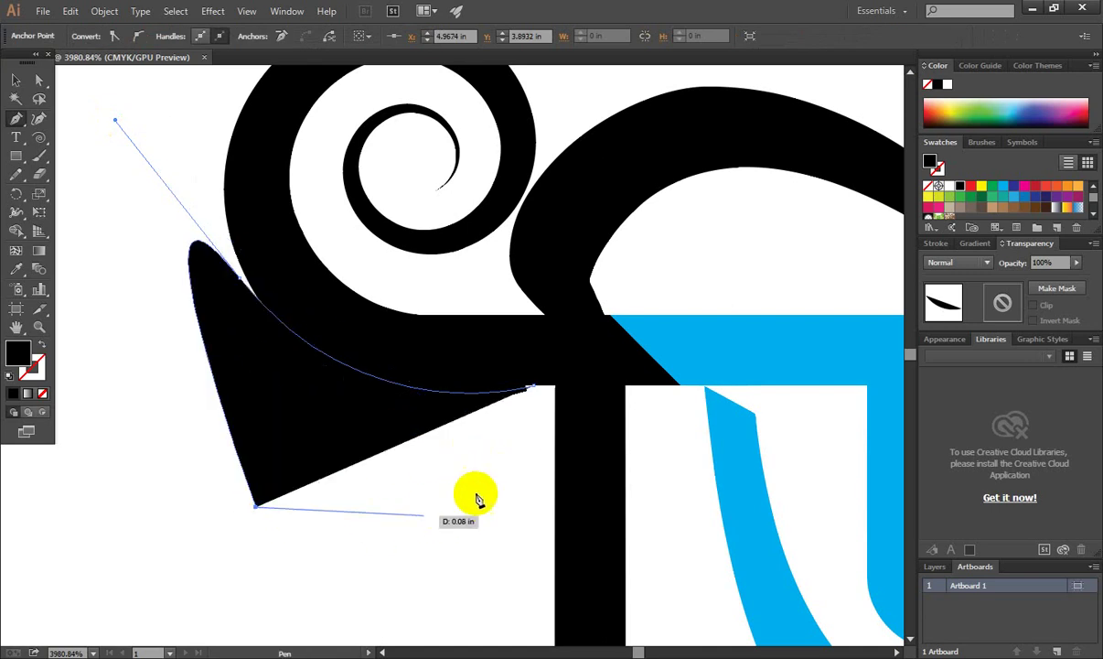
pyautogui.moveTo(487, 478); pyautogui.dragTo(505, 459)
pyautogui.moveTo(524, 389); pyautogui.dragTo(540, 391)
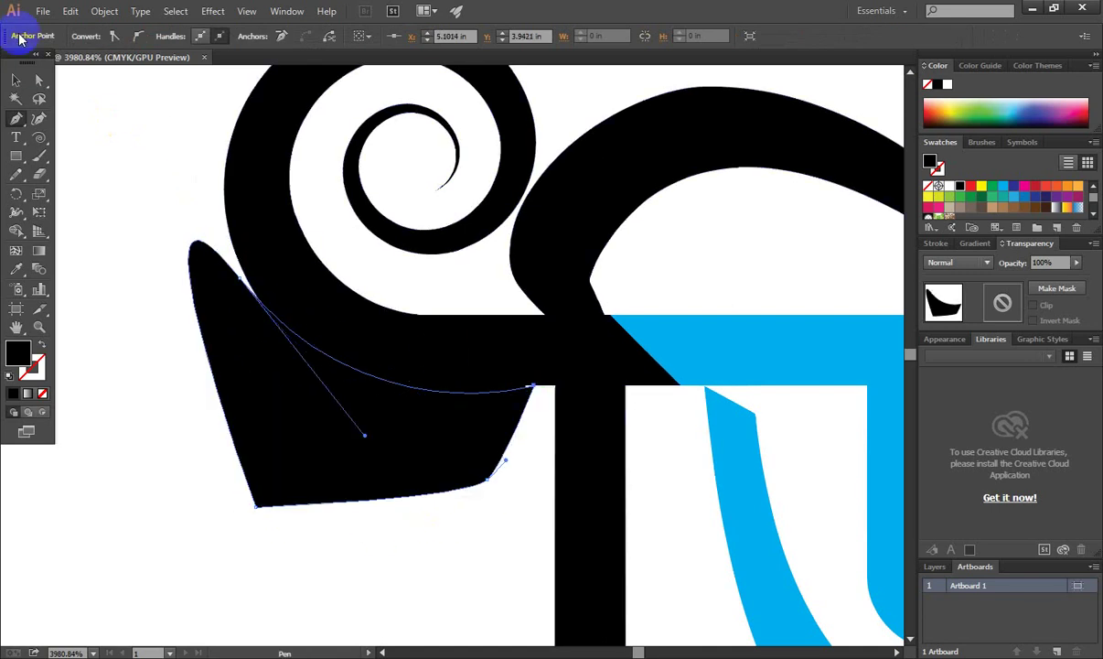
pyautogui.click(16, 80)
pyautogui.click(552, 444)
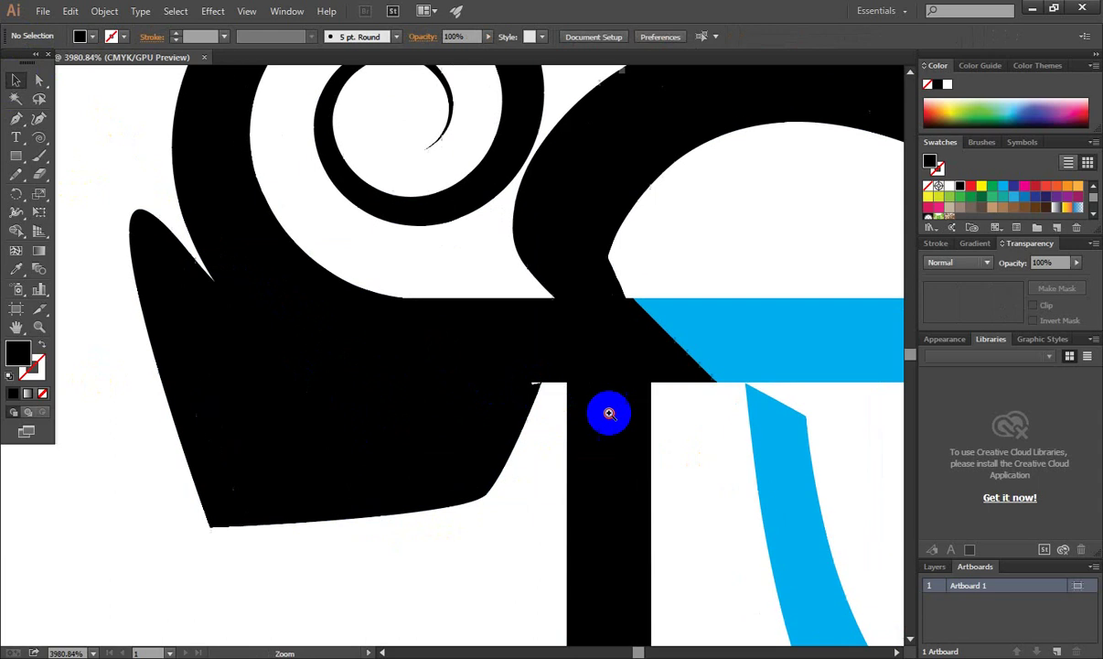
# Step: Drag the swash curve's tip anchor onto the corner of the first letter's stem
pyautogui.scroll(4, 609, 411)
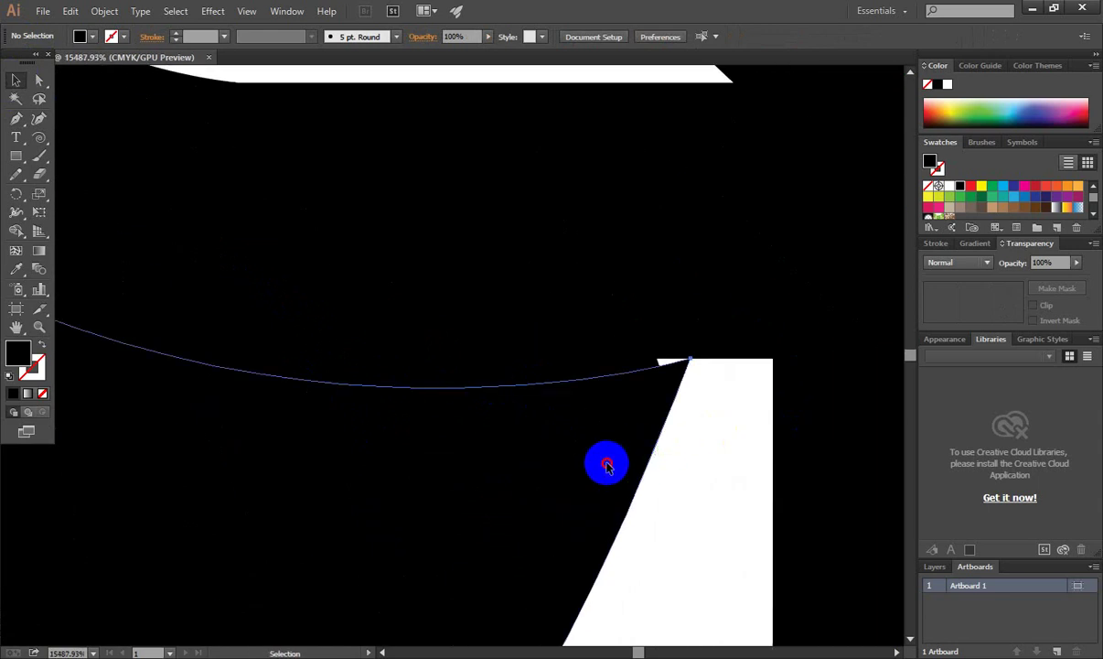
pyautogui.moveTo(608, 466); pyautogui.dragTo(607, 458)
pyautogui.click(38, 80)
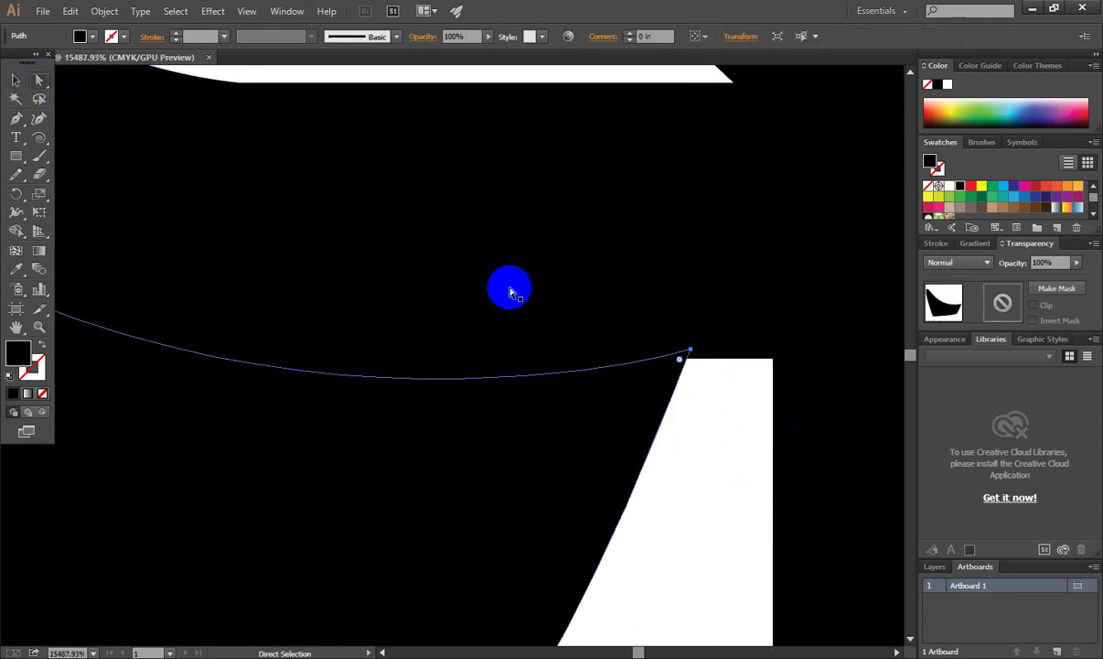
pyautogui.click(691, 357)
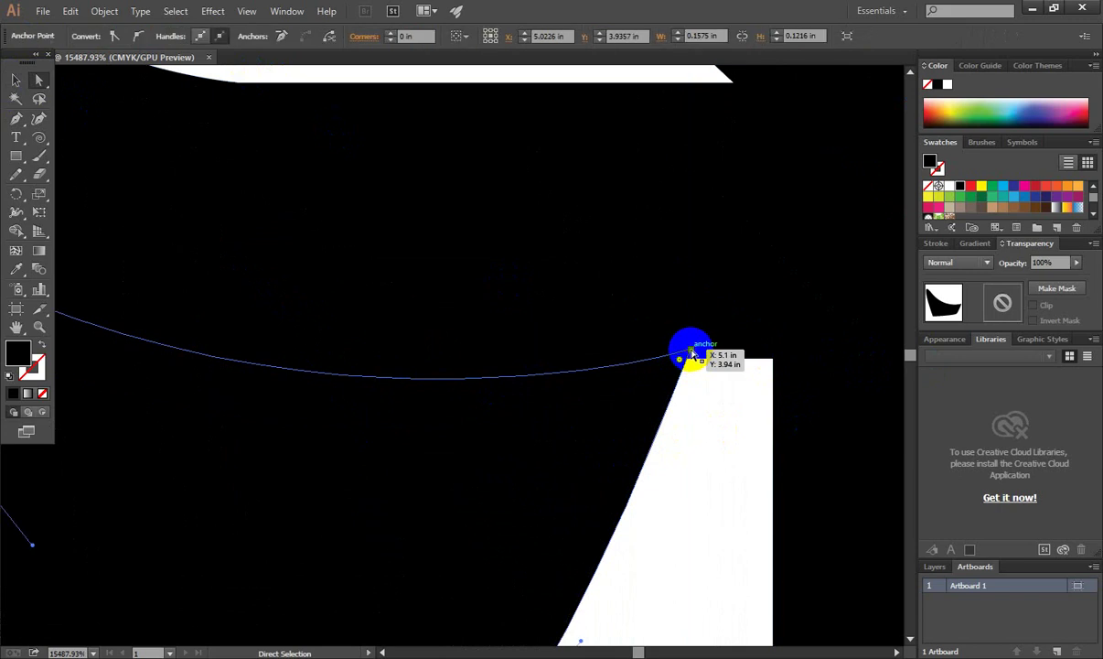
pyautogui.moveTo(691, 355); pyautogui.dragTo(654, 359)
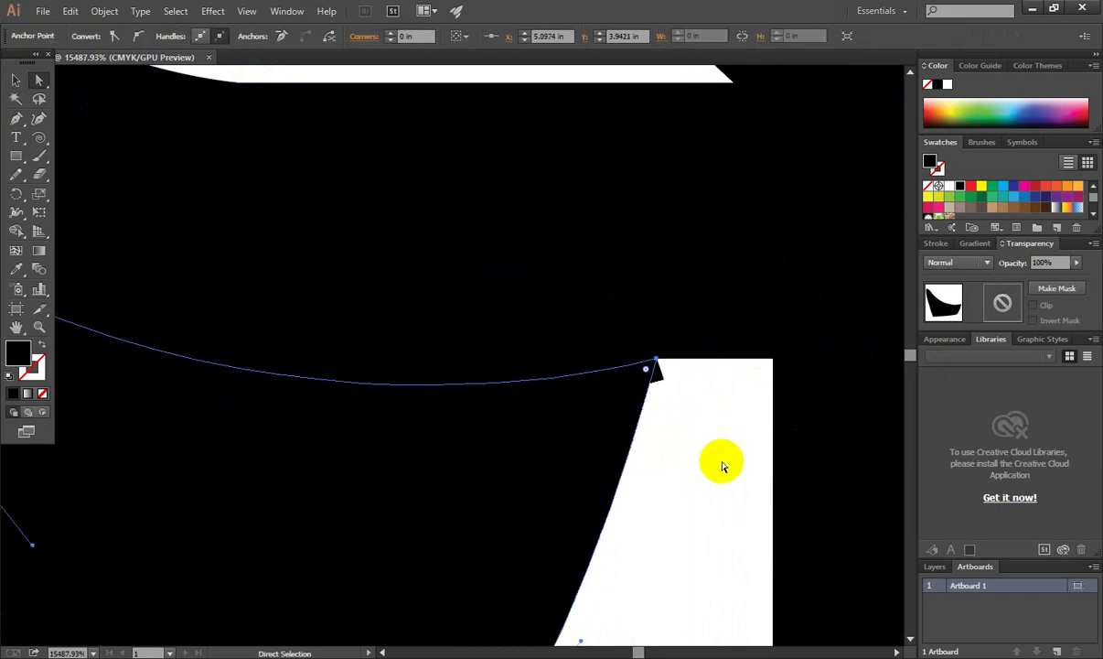
# Step: Nudge the tip anchor to meet the stem's edge exactly, then deselect and zoom out
pyautogui.click(652, 374)
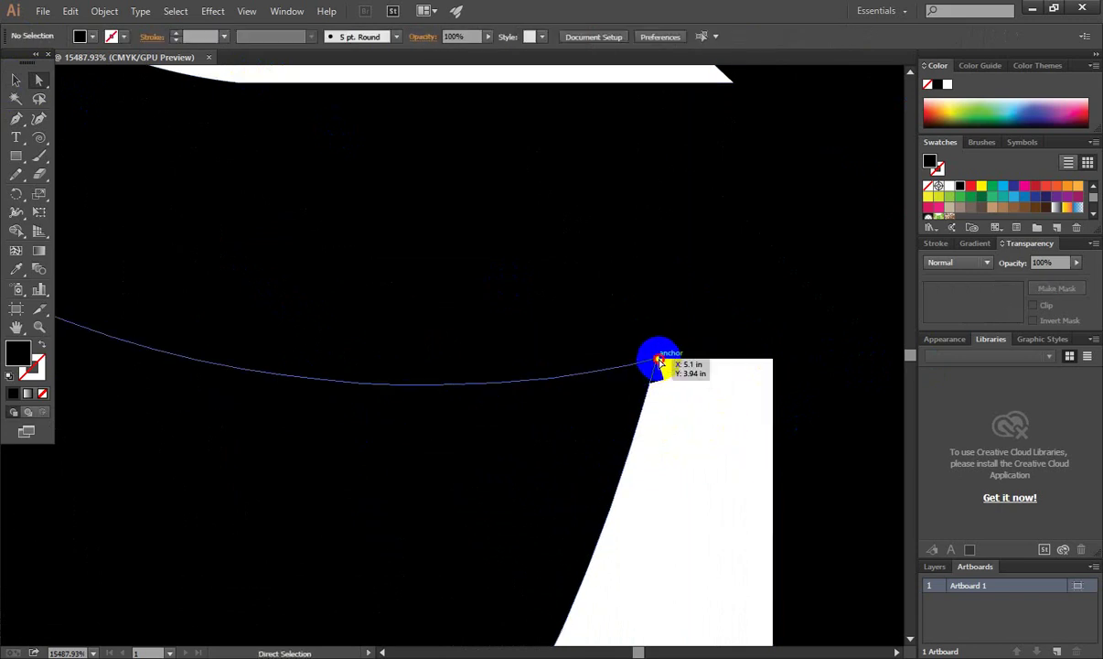
pyautogui.click(656, 359)
pyautogui.click(664, 362)
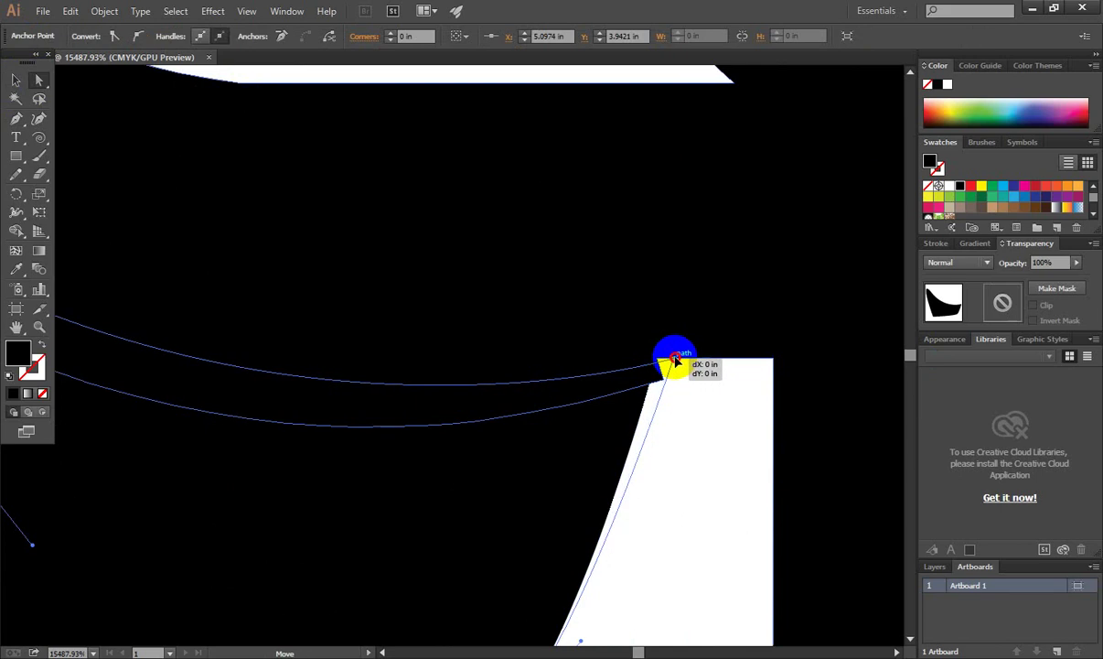
pyautogui.moveTo(674, 359); pyautogui.dragTo(676, 361)
pyautogui.hotkey('ctrl', 'shift', 'a')
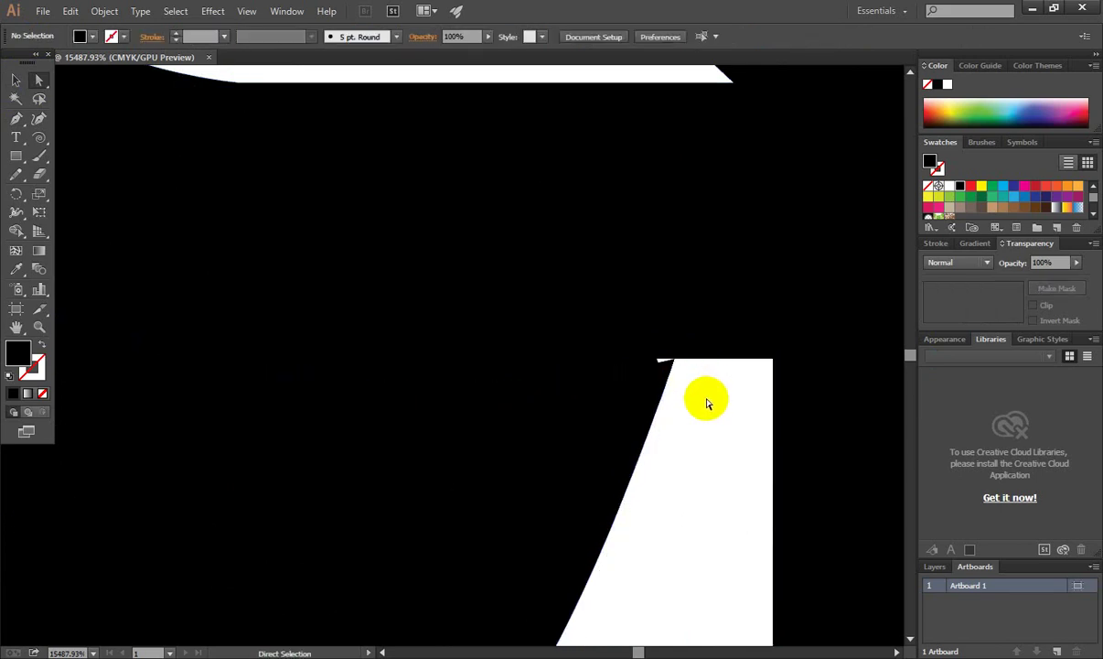
pyautogui.hotkey('ctrl', '-')
pyautogui.hotkey('ctrl', '-')
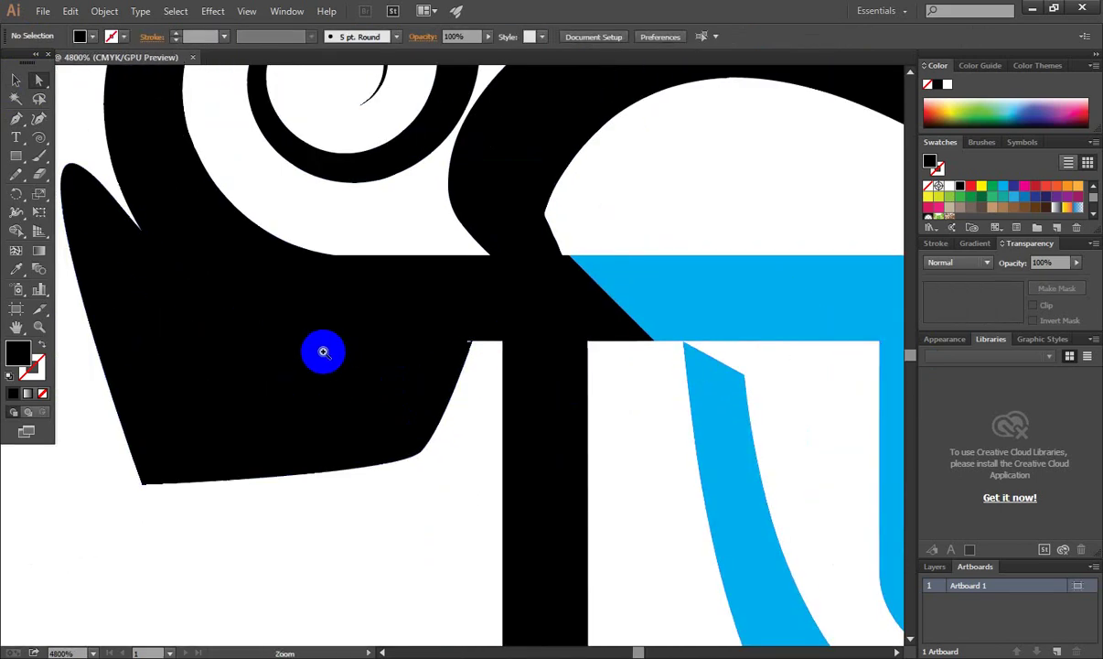
# Step: Select the swash and letter together, then use Shape Builder to delete the dark wedge and thin sliver
pyautogui.moveTo(323, 350); pyautogui.dragTo(337, 449)
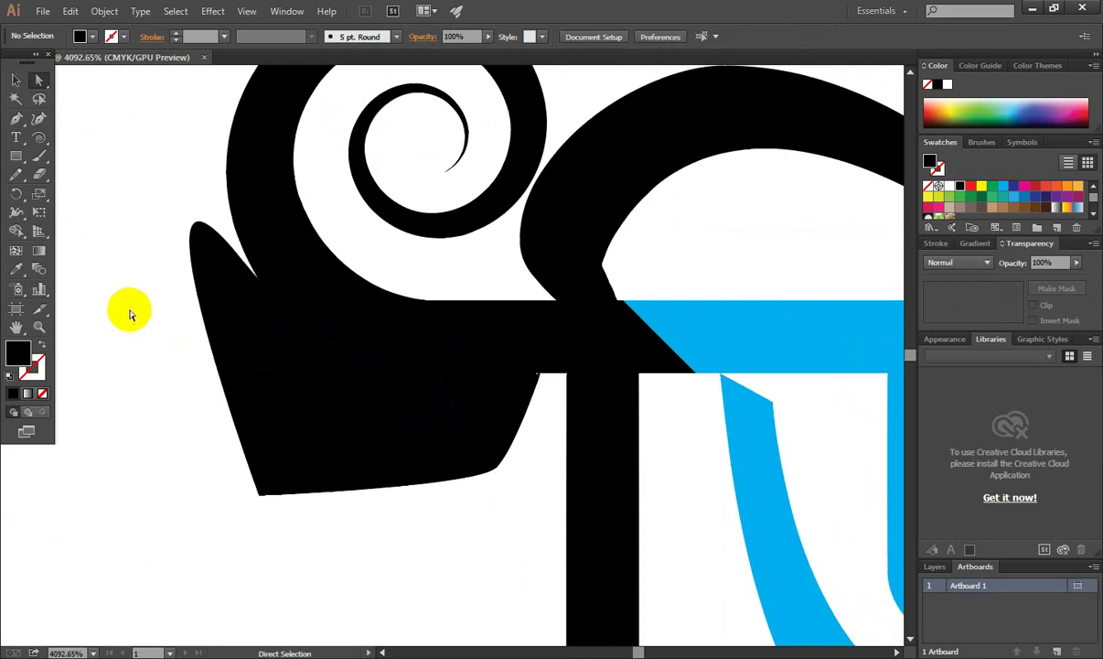
pyautogui.click(17, 80)
pyautogui.moveTo(122, 292); pyautogui.dragTo(500, 454)
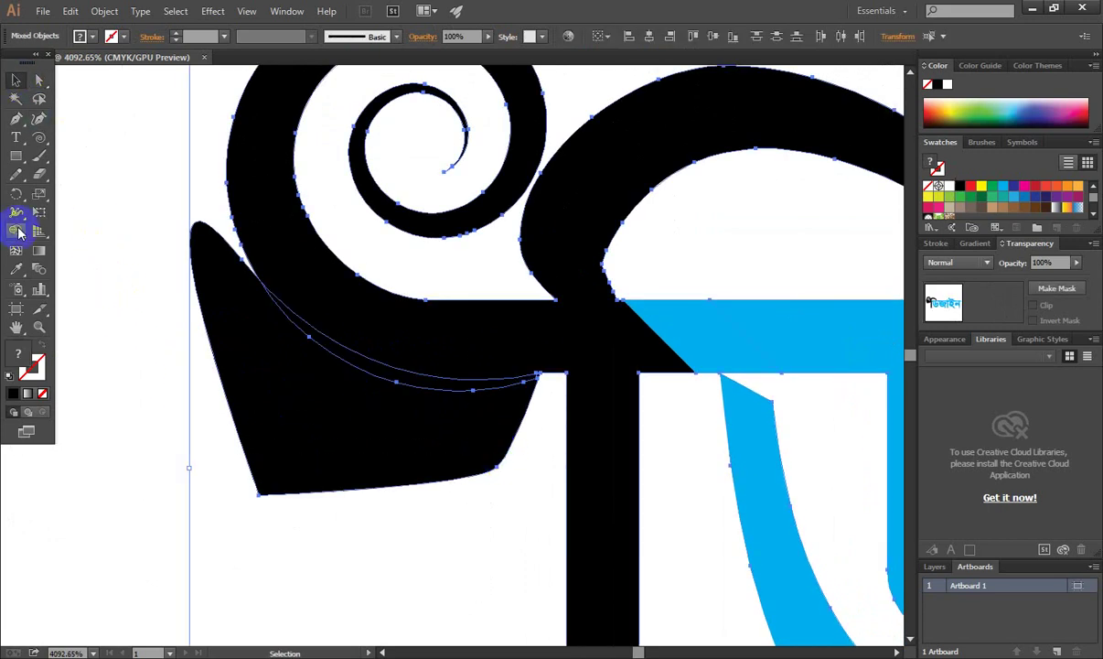
pyautogui.click(16, 231)
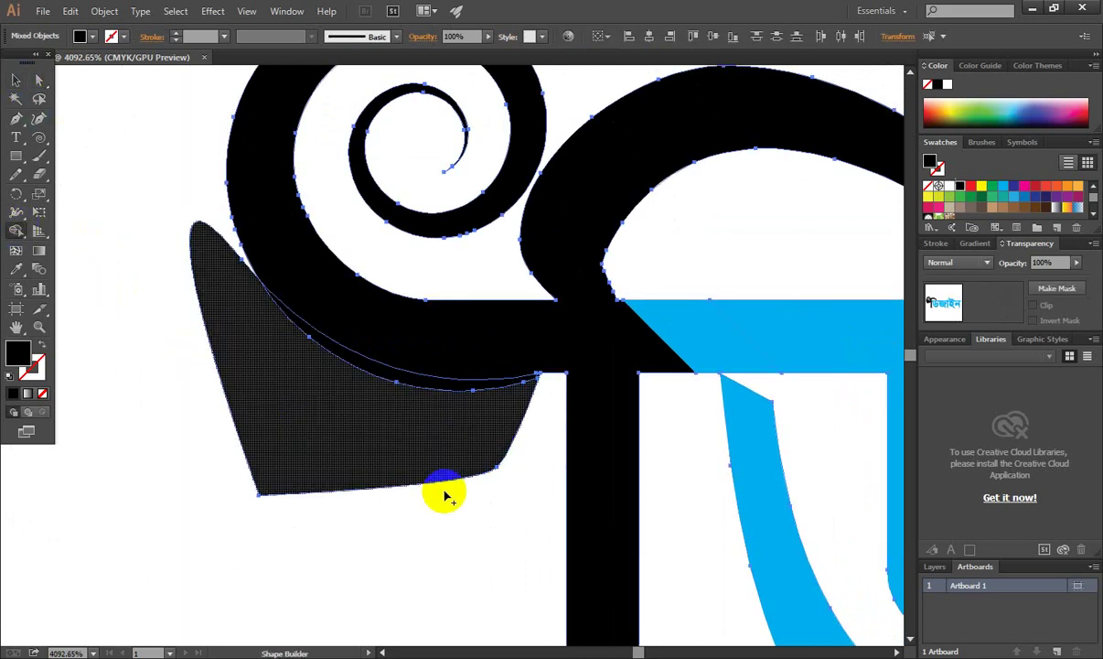
pyautogui.keyDown('alt'); pyautogui.click(415, 429); pyautogui.keyUp('alt')
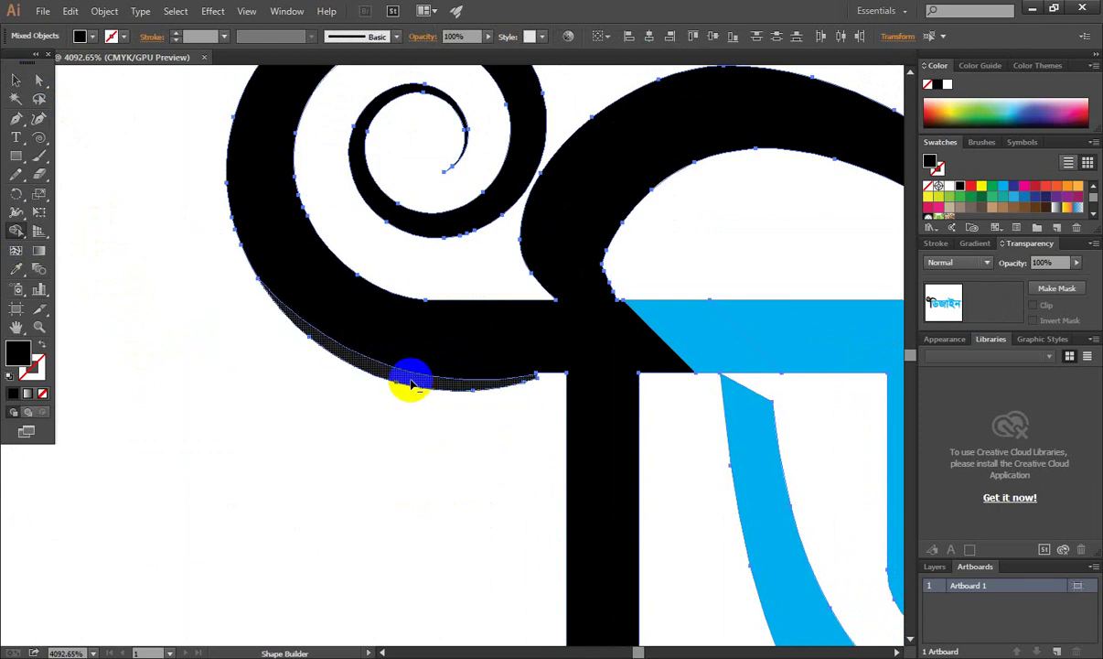
pyautogui.keyDown('alt'); pyautogui.click(412, 383); pyautogui.keyUp('alt')
pyautogui.click(16, 80)
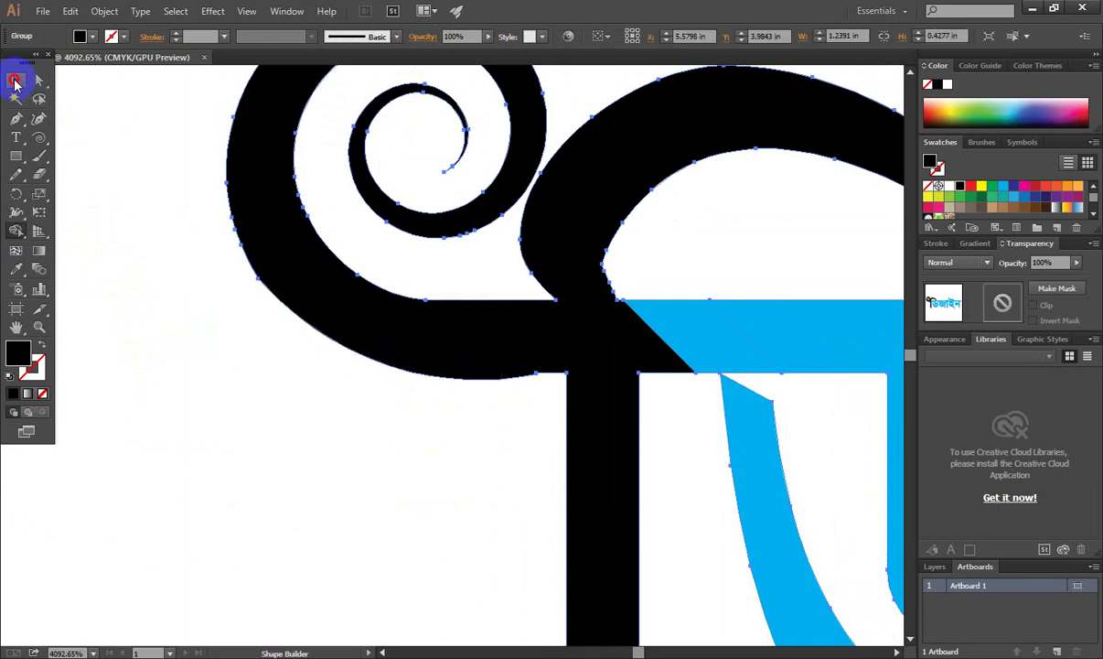
pyautogui.click(165, 425)
pyautogui.hotkey('ctrl', '-')
pyautogui.hotkey('ctrl', '-')
pyautogui.hotkey('ctrl', '-')
pyautogui.hotkey('ctrl', '-')
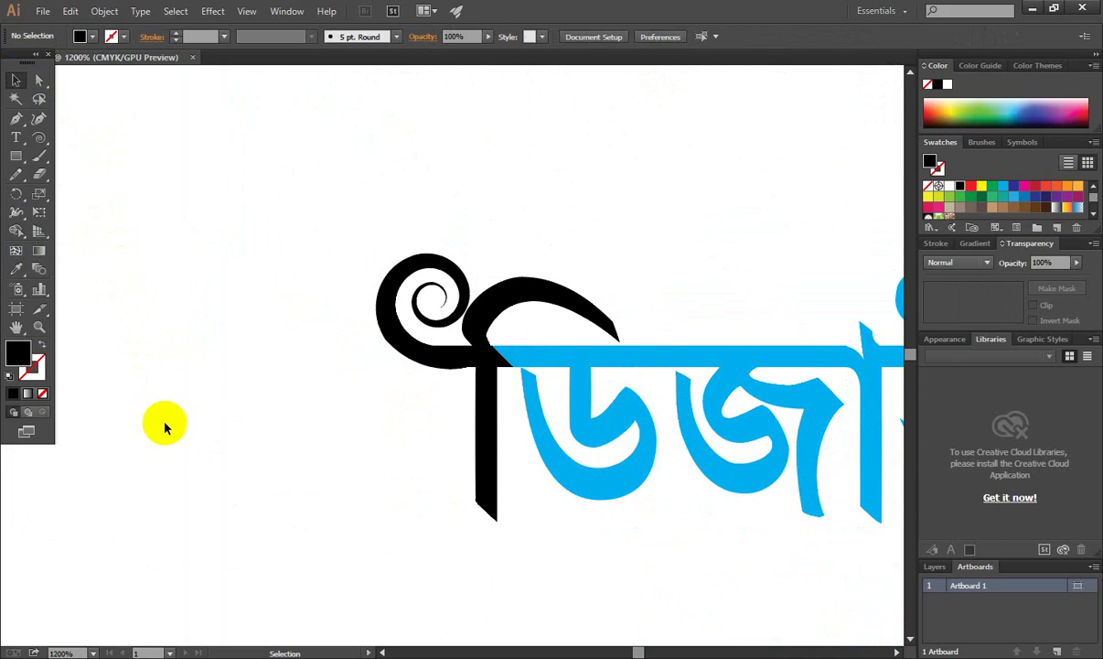
# Step: Select the whole ডিজাইন lettering group and fill it with the red swatch
pyautogui.scroll(-2, 768, 476)
pyautogui.scroll(-2, 677, 444)
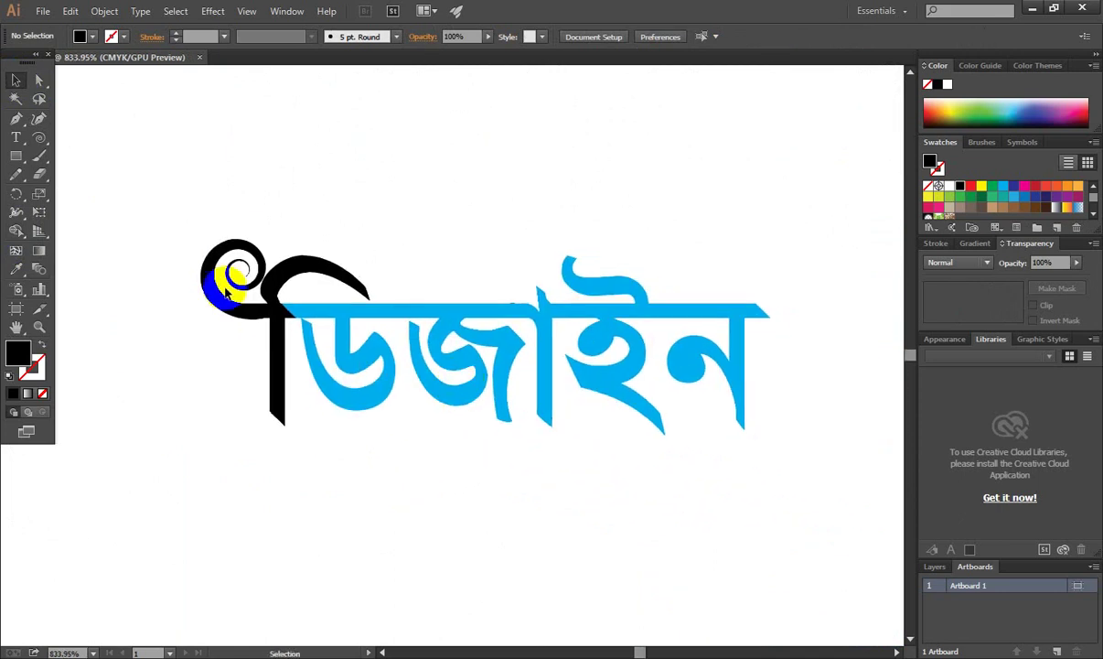
pyautogui.scroll(-1, 221, 259)
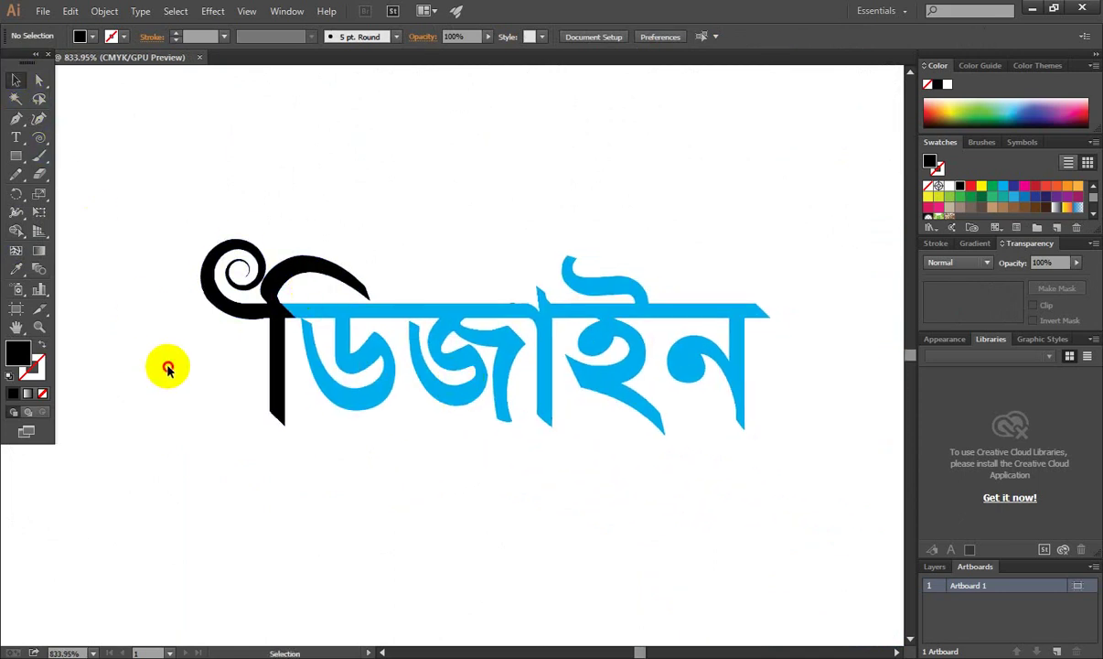
pyautogui.click(279, 326)
pyautogui.click(279, 327)
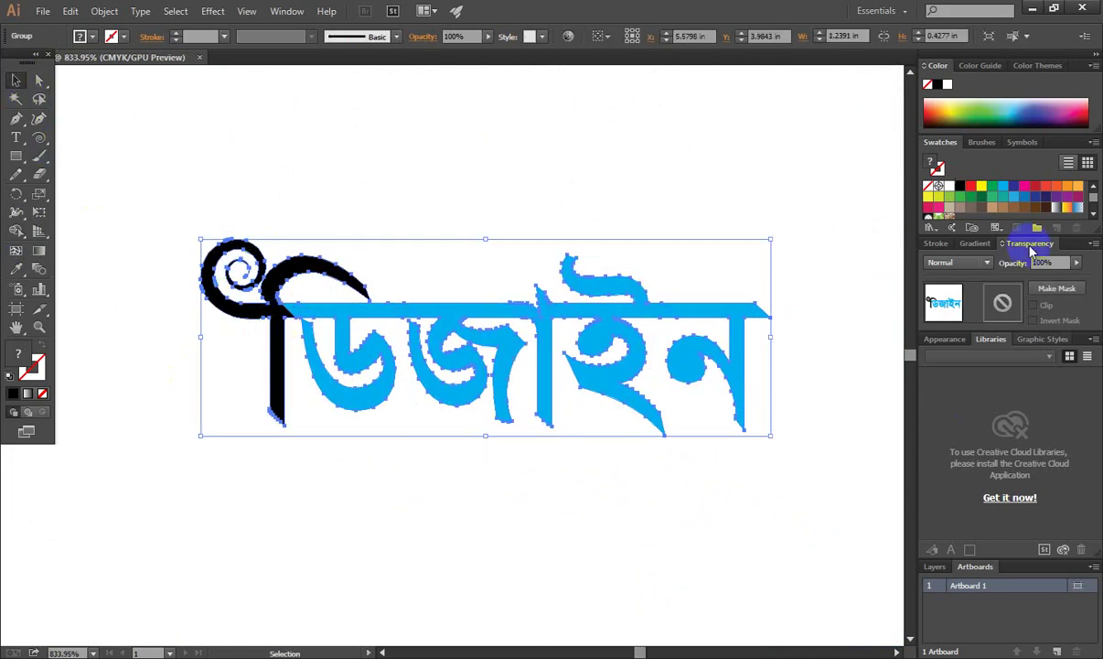
pyautogui.click(975, 186)
pyautogui.click(562, 502)
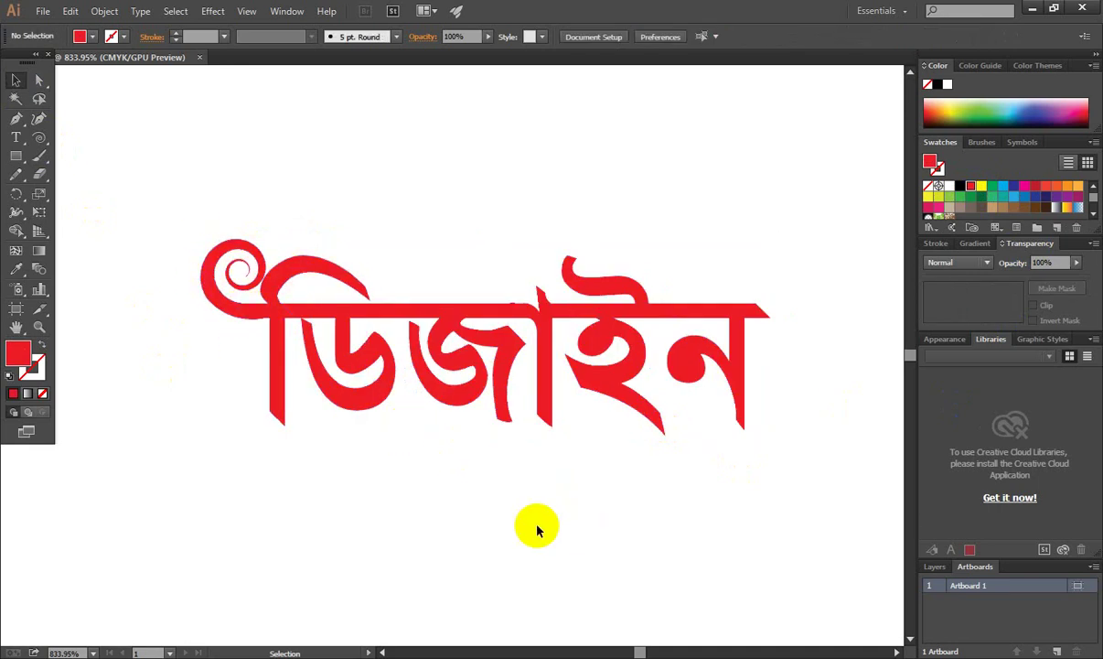
pyautogui.click(295, 271)
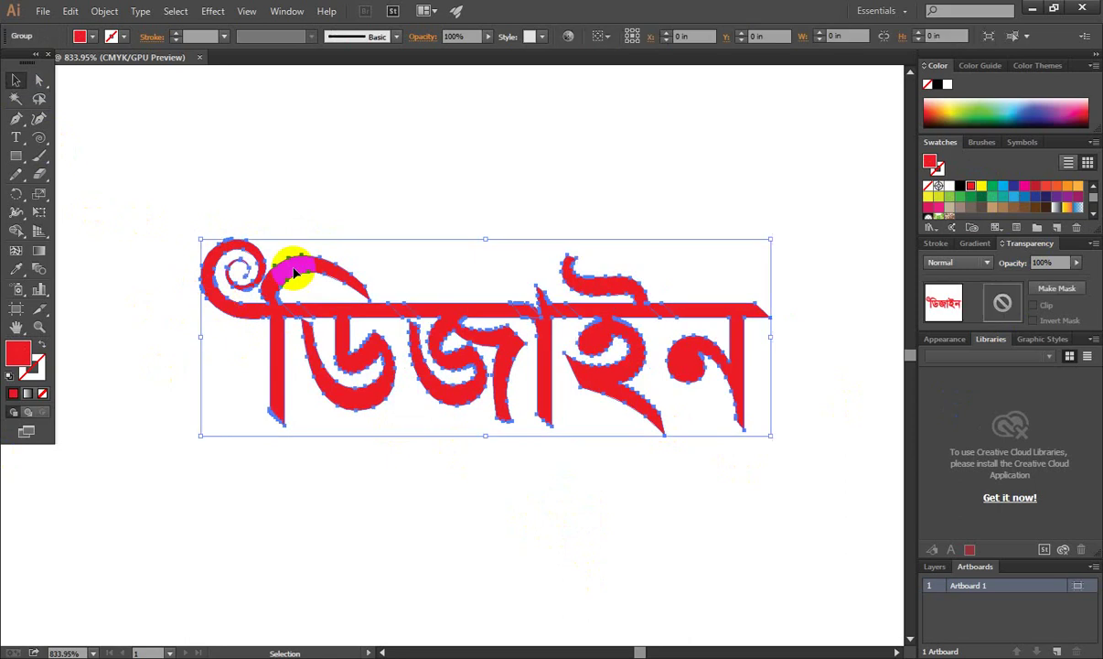
pyautogui.click(632, 480)
pyautogui.click(671, 316)
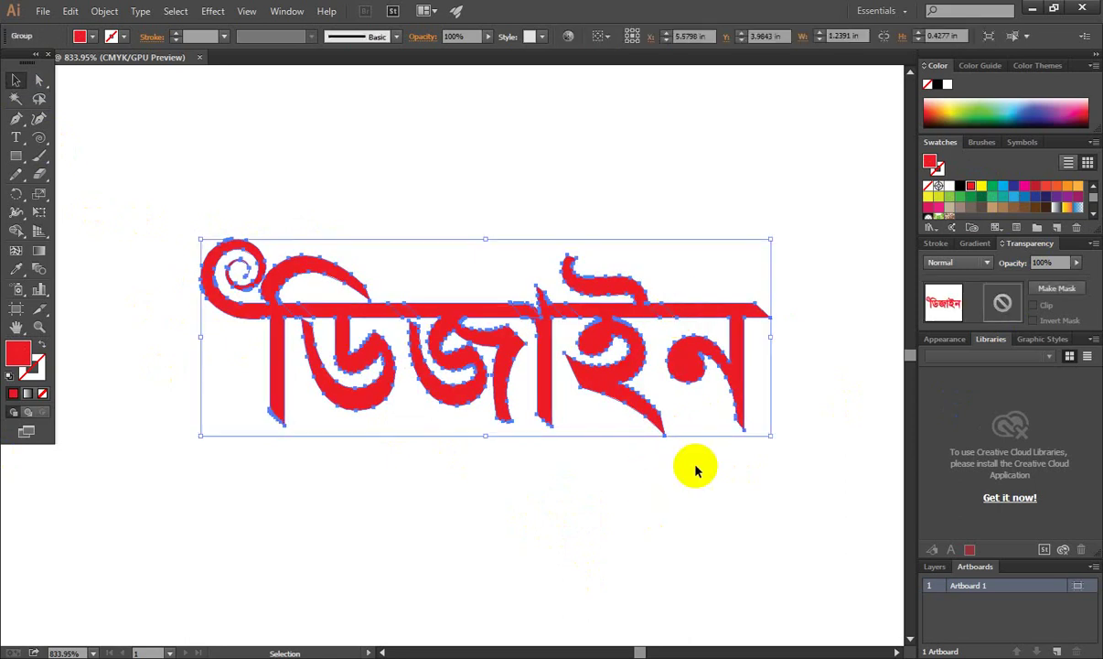
pyautogui.click(691, 485)
pyautogui.click(569, 335)
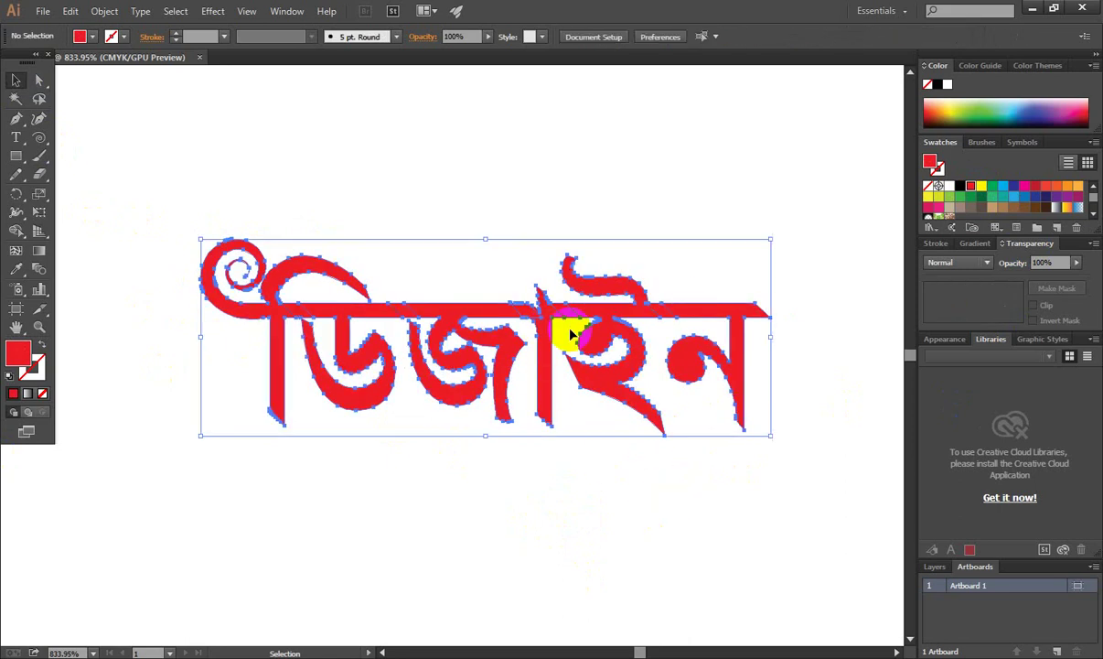
pyautogui.click(574, 502)
pyautogui.click(505, 350)
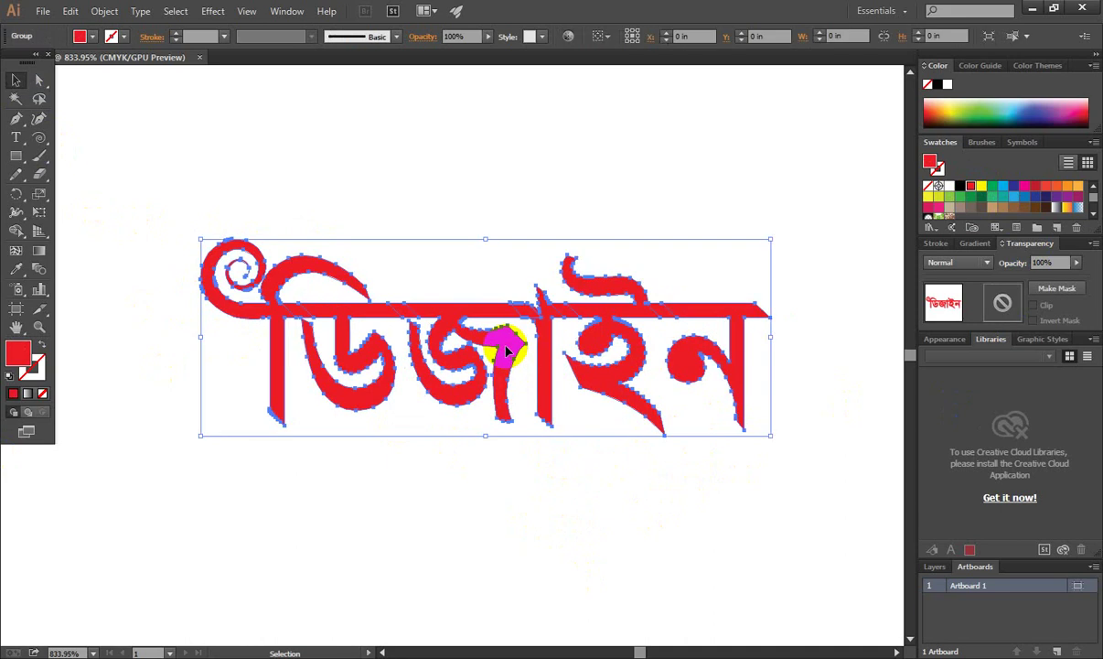
pyautogui.click(513, 502)
pyautogui.click(224, 258)
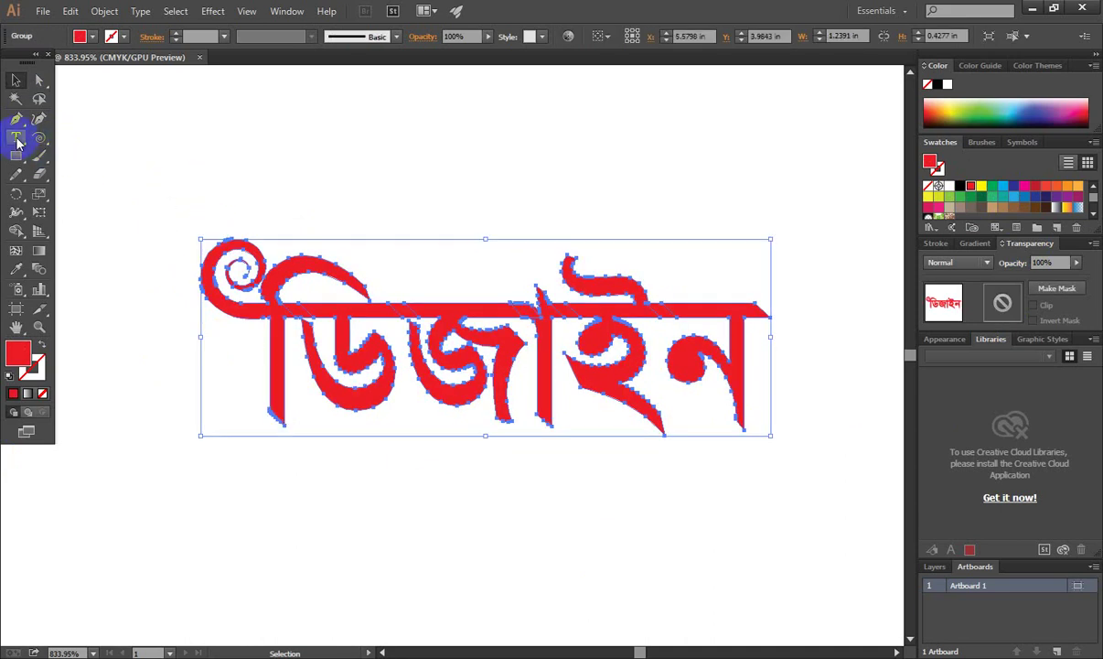
pyautogui.click(16, 138)
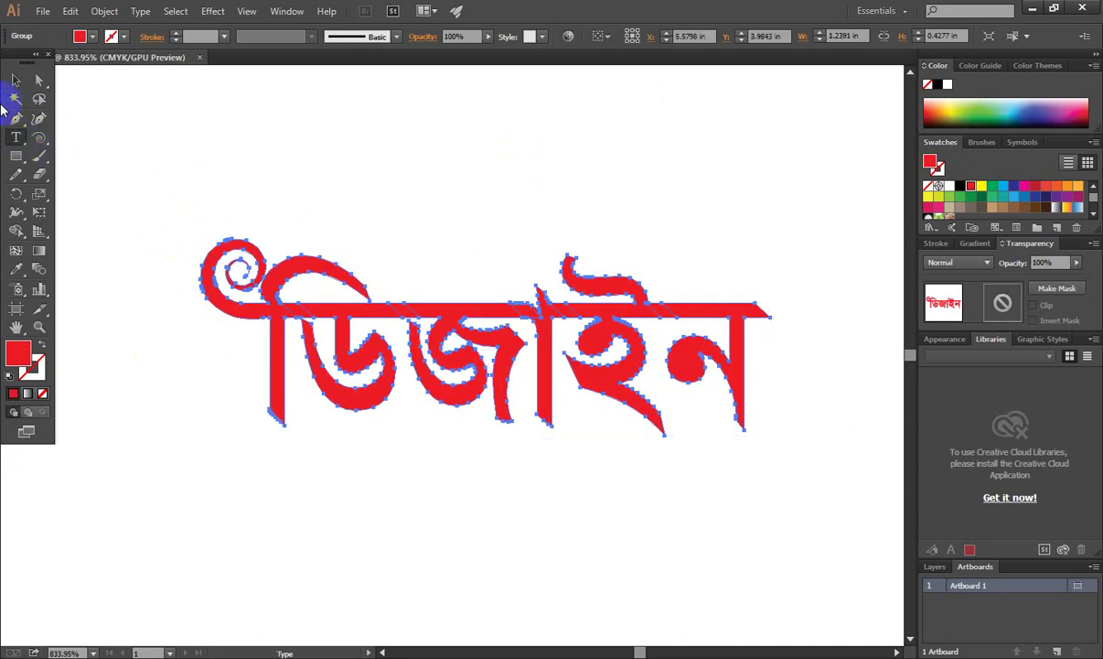
pyautogui.click(11, 82)
pyautogui.moveTo(153, 185); pyautogui.dragTo(854, 528)
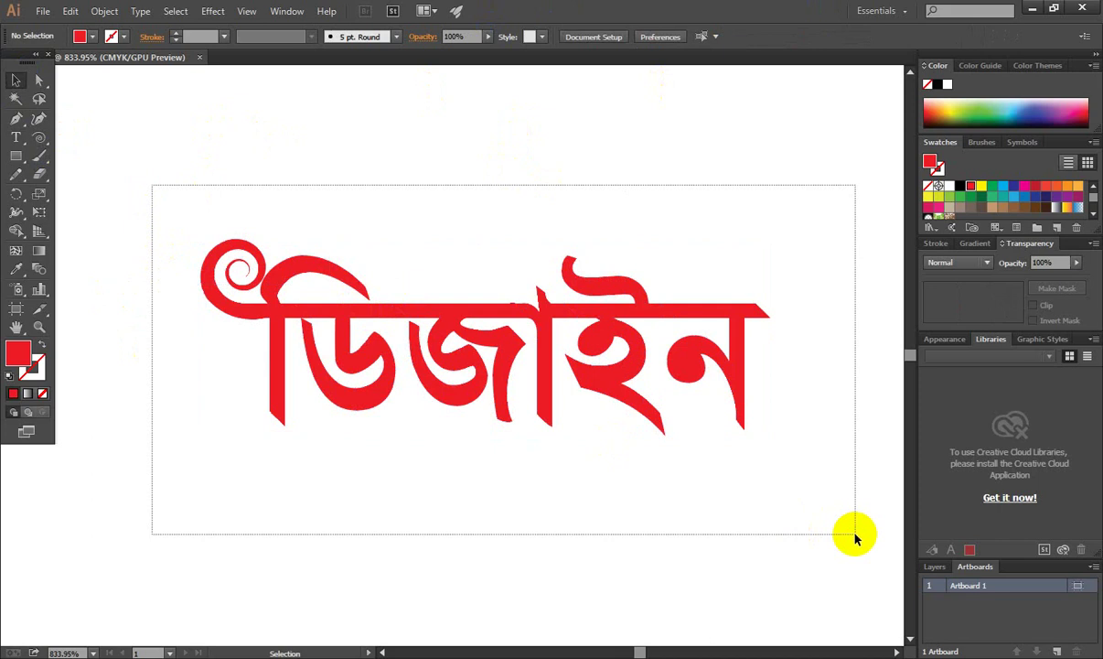
pyautogui.click(791, 542)
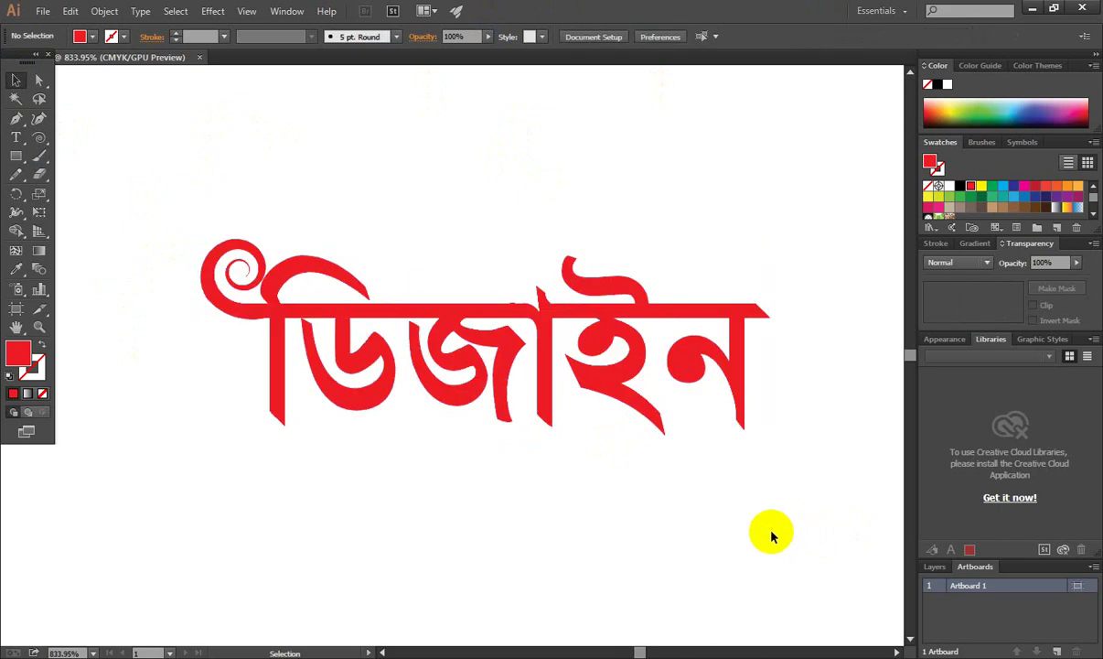